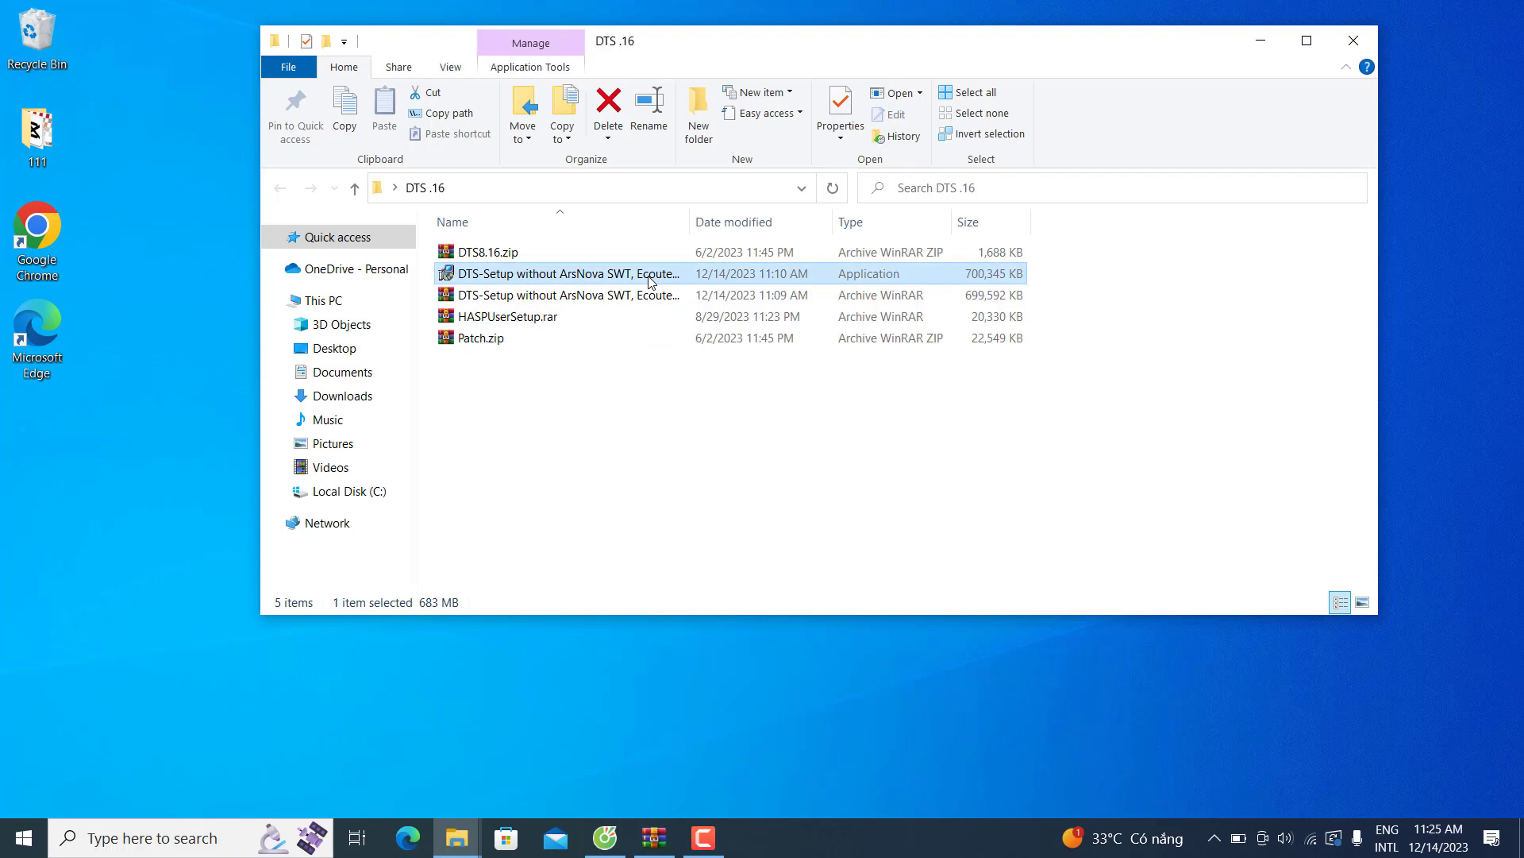
Run the DTS setup application as administrator in English and start the full installation of Diagnostic Tool Set 8.
right_click(647, 277)
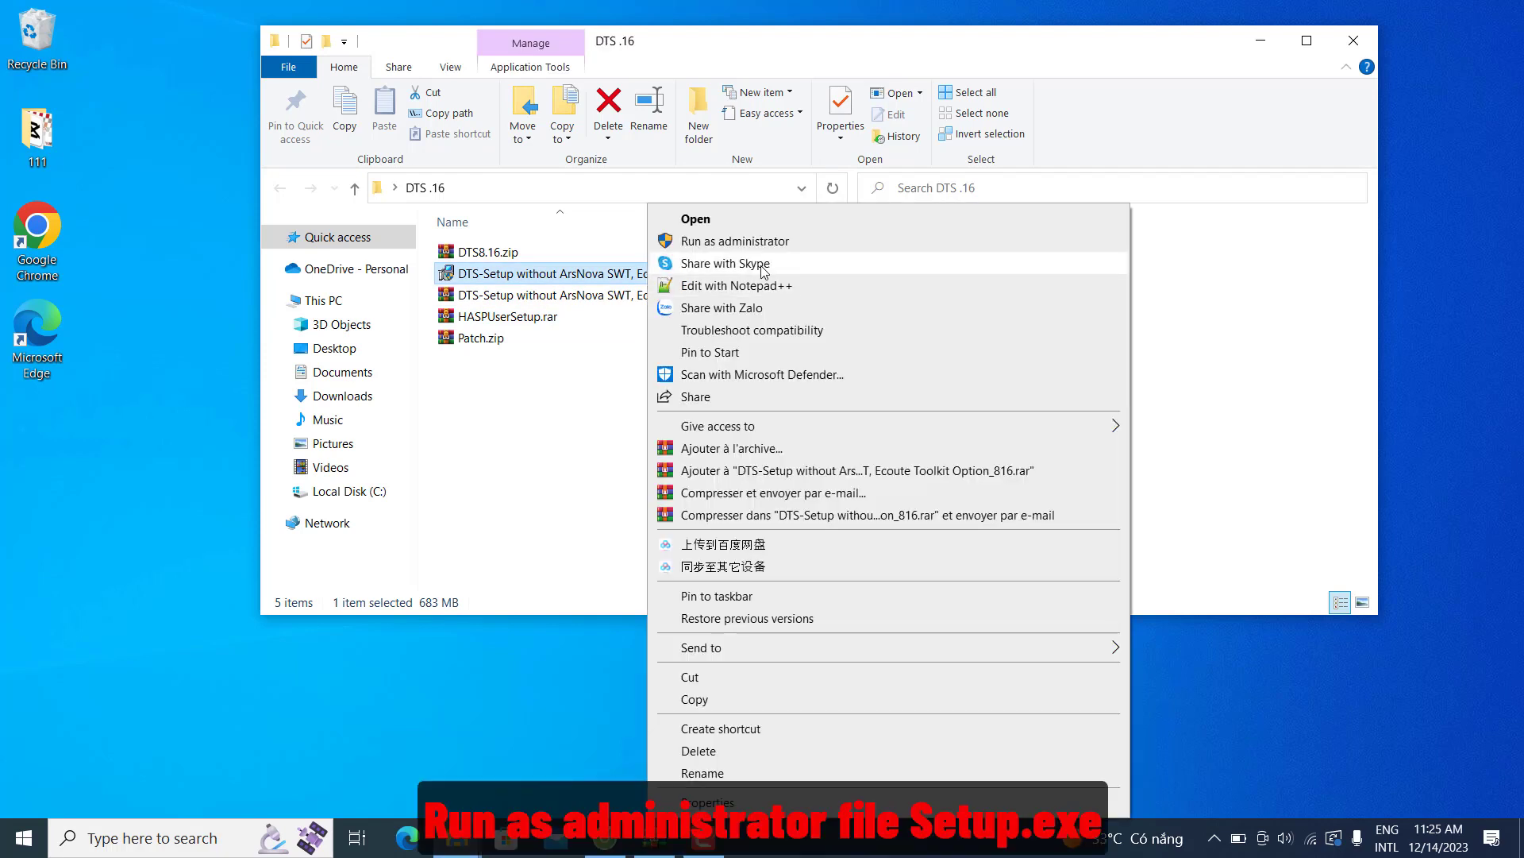
click(753, 243)
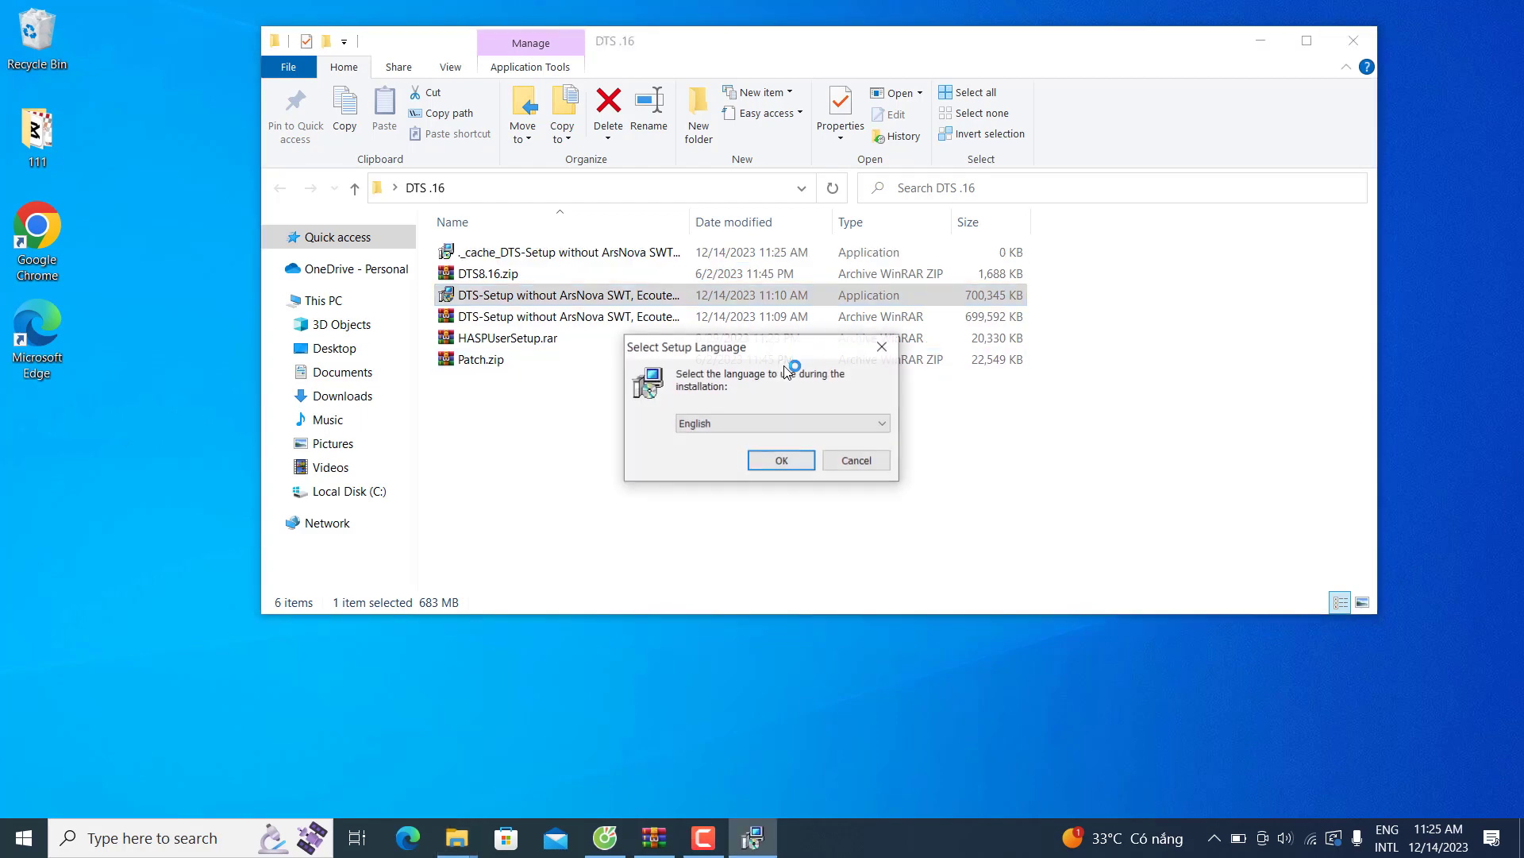
click(1261, 44)
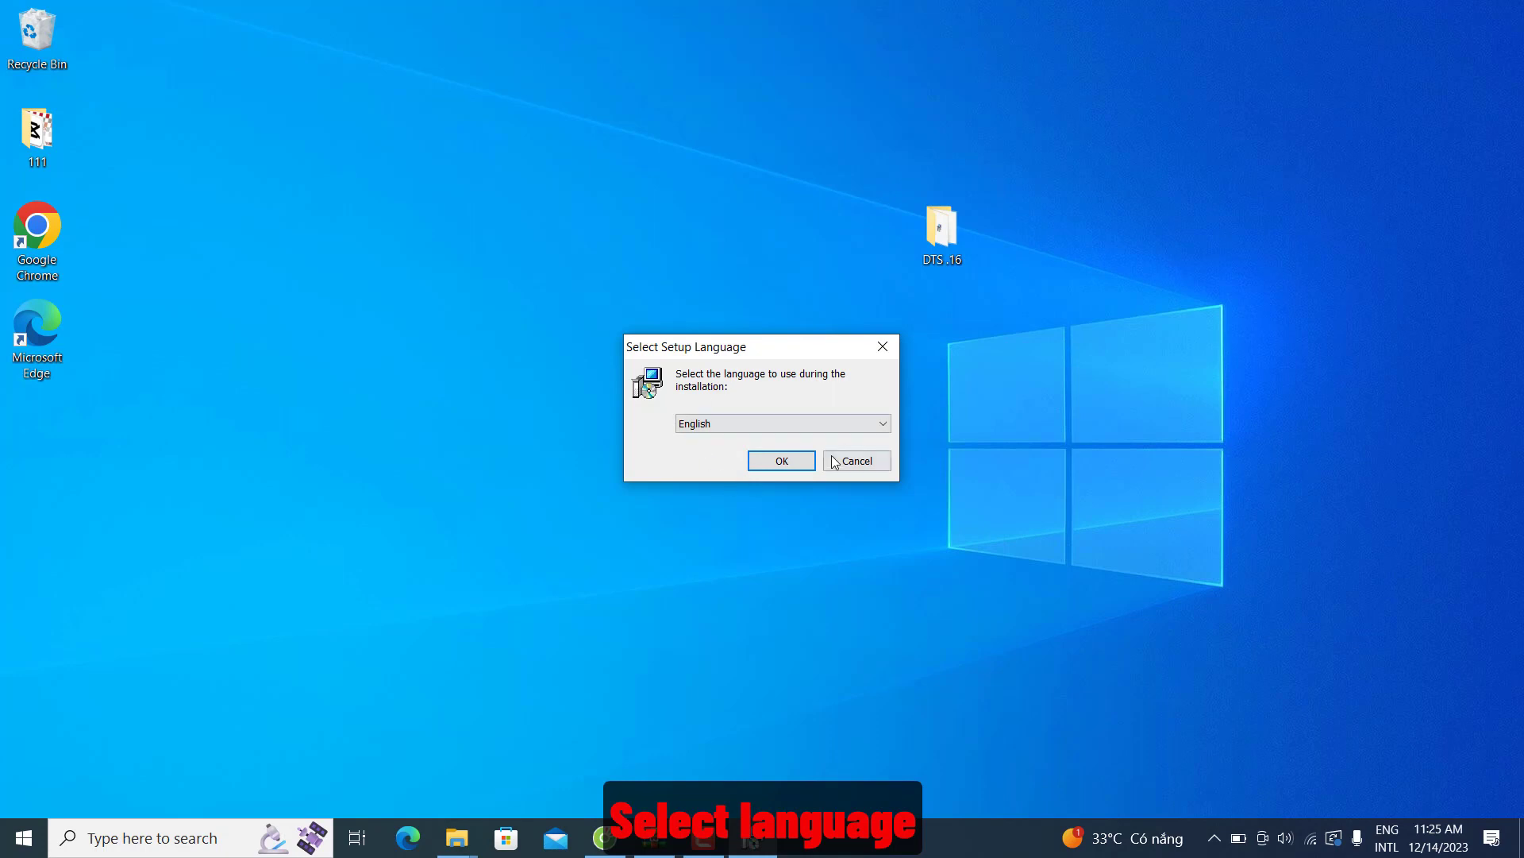
click(779, 468)
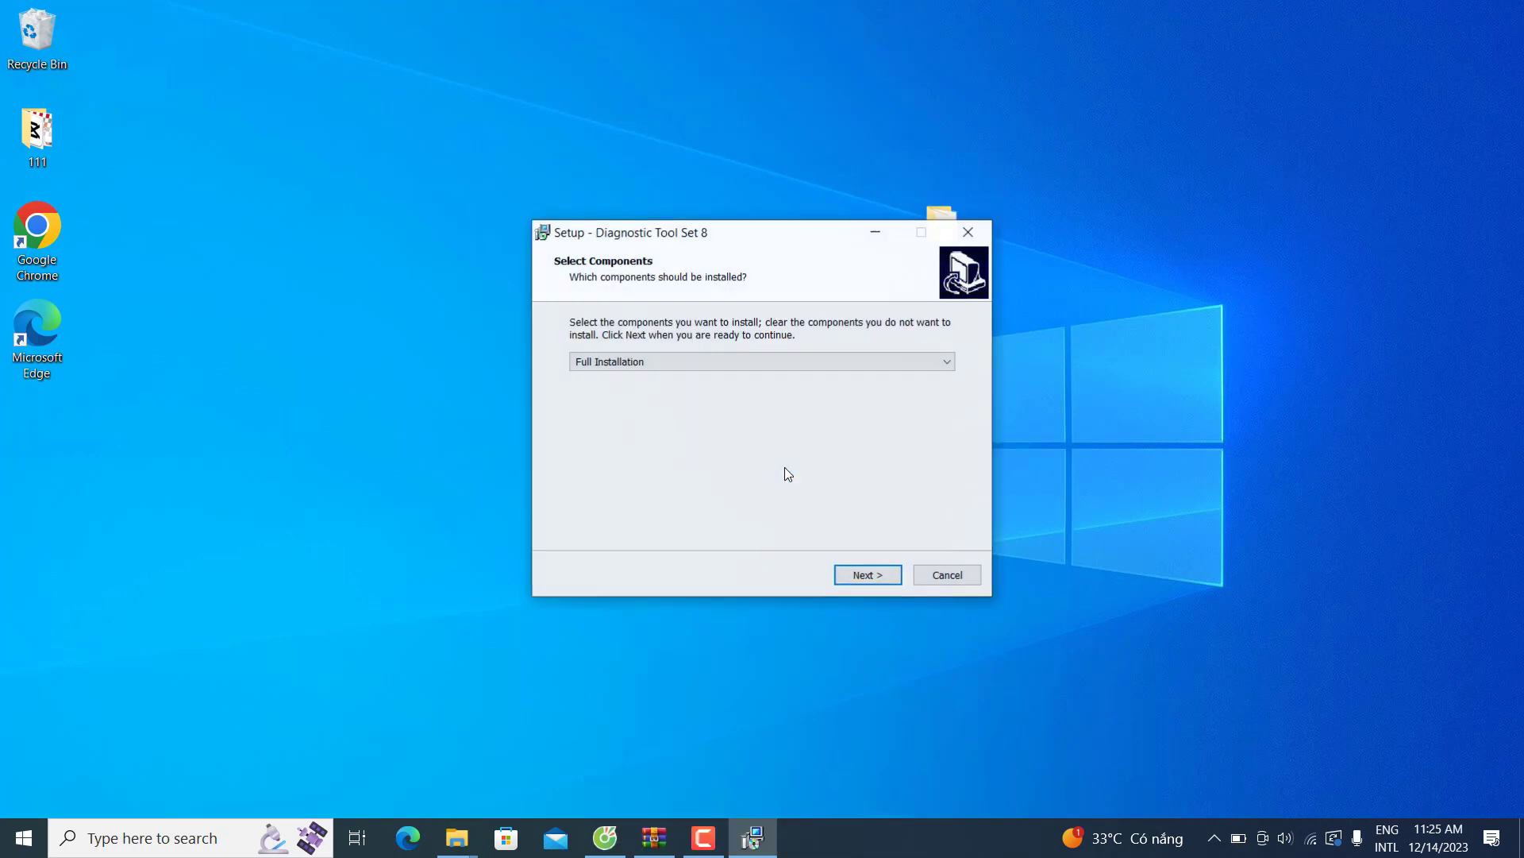
click(868, 576)
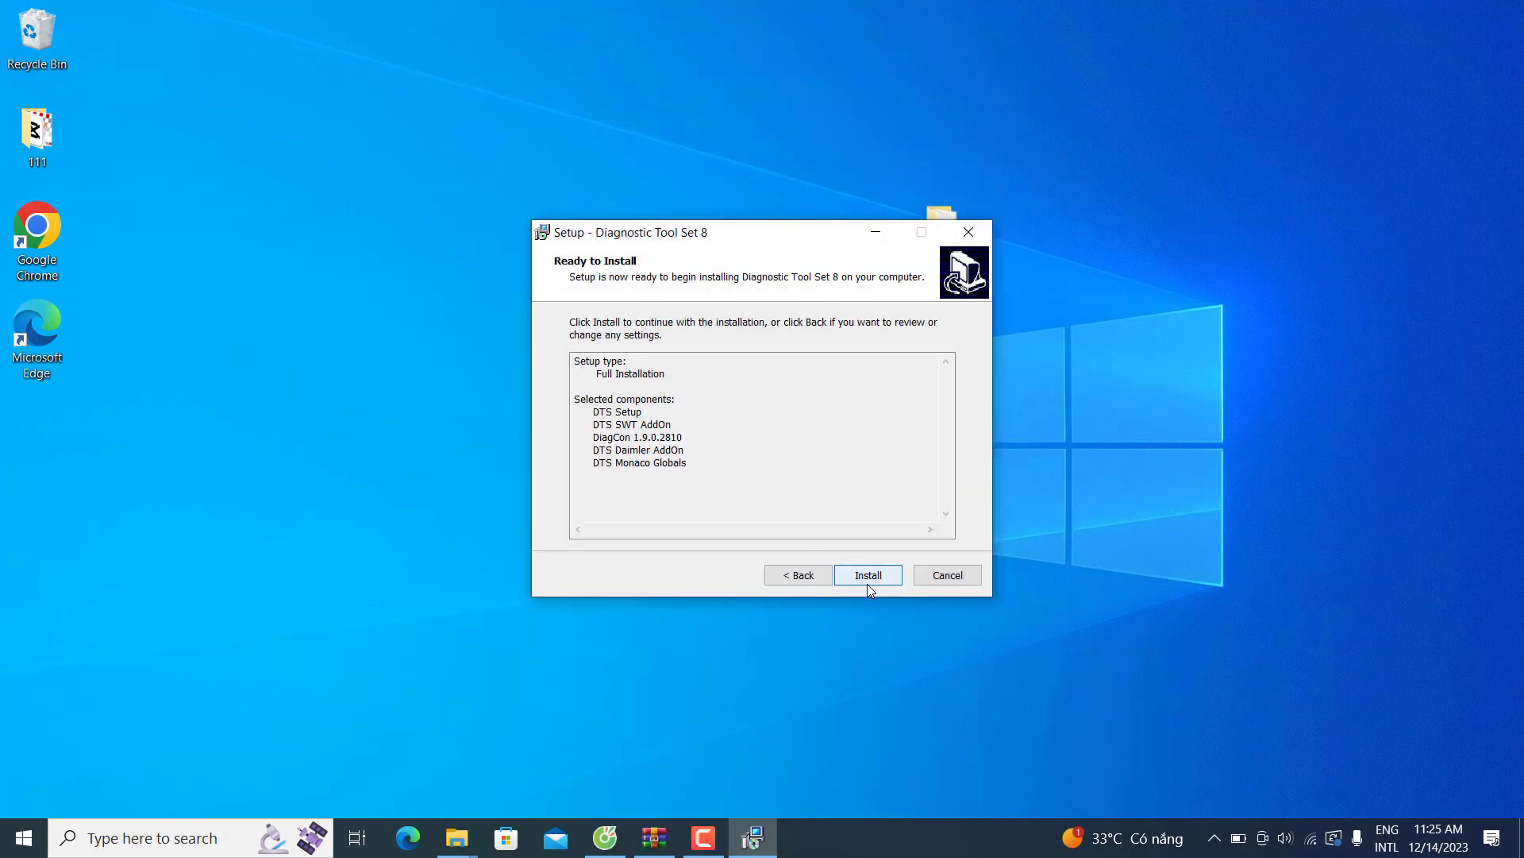
click(868, 580)
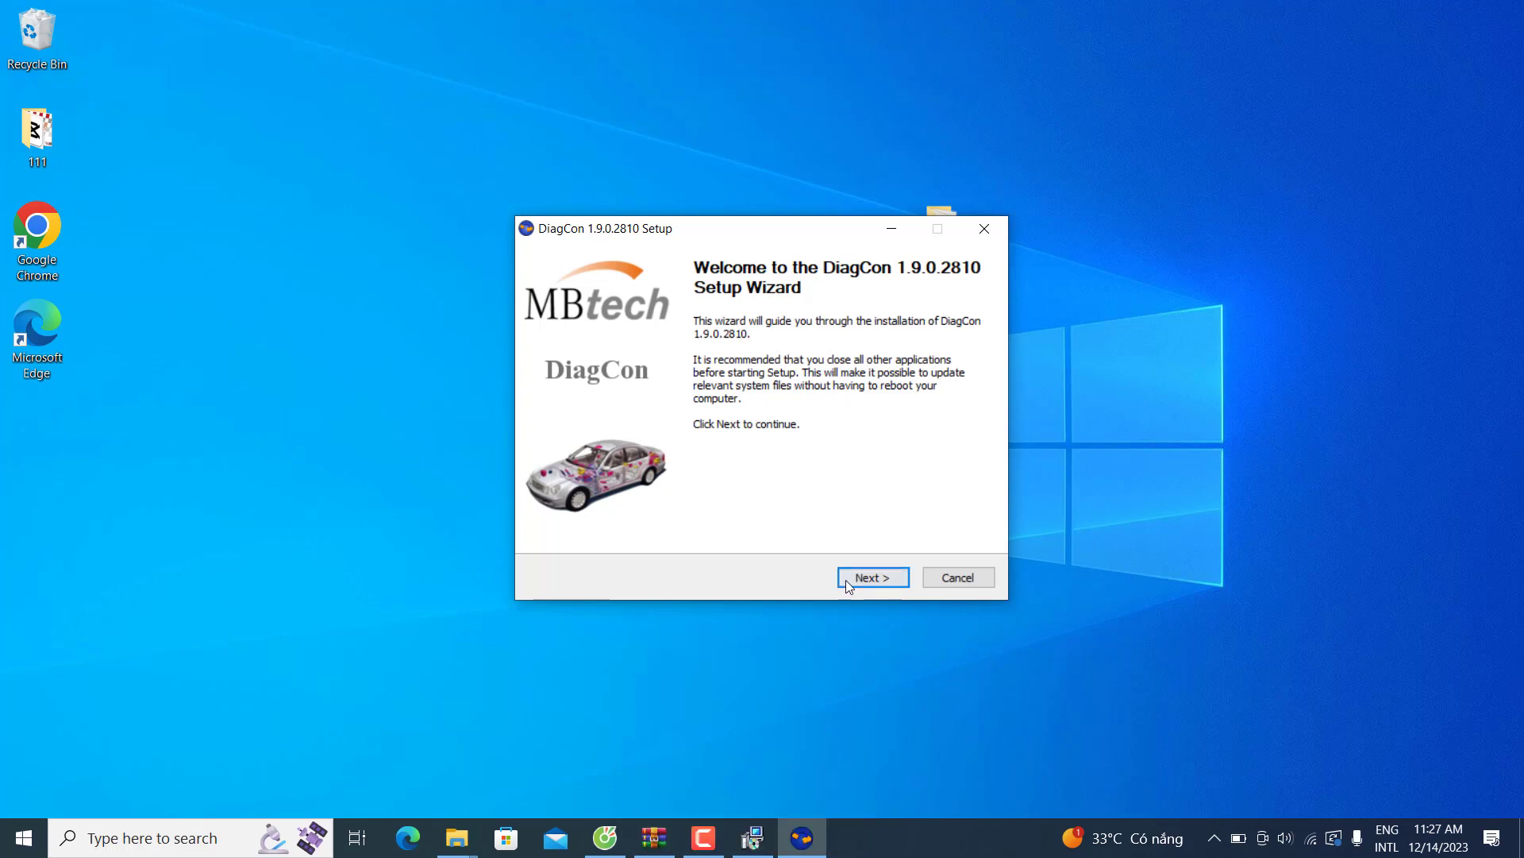
Install DiagCon 1.9.0.2810 in the default destination folder and finish its setup wizard.
click(856, 583)
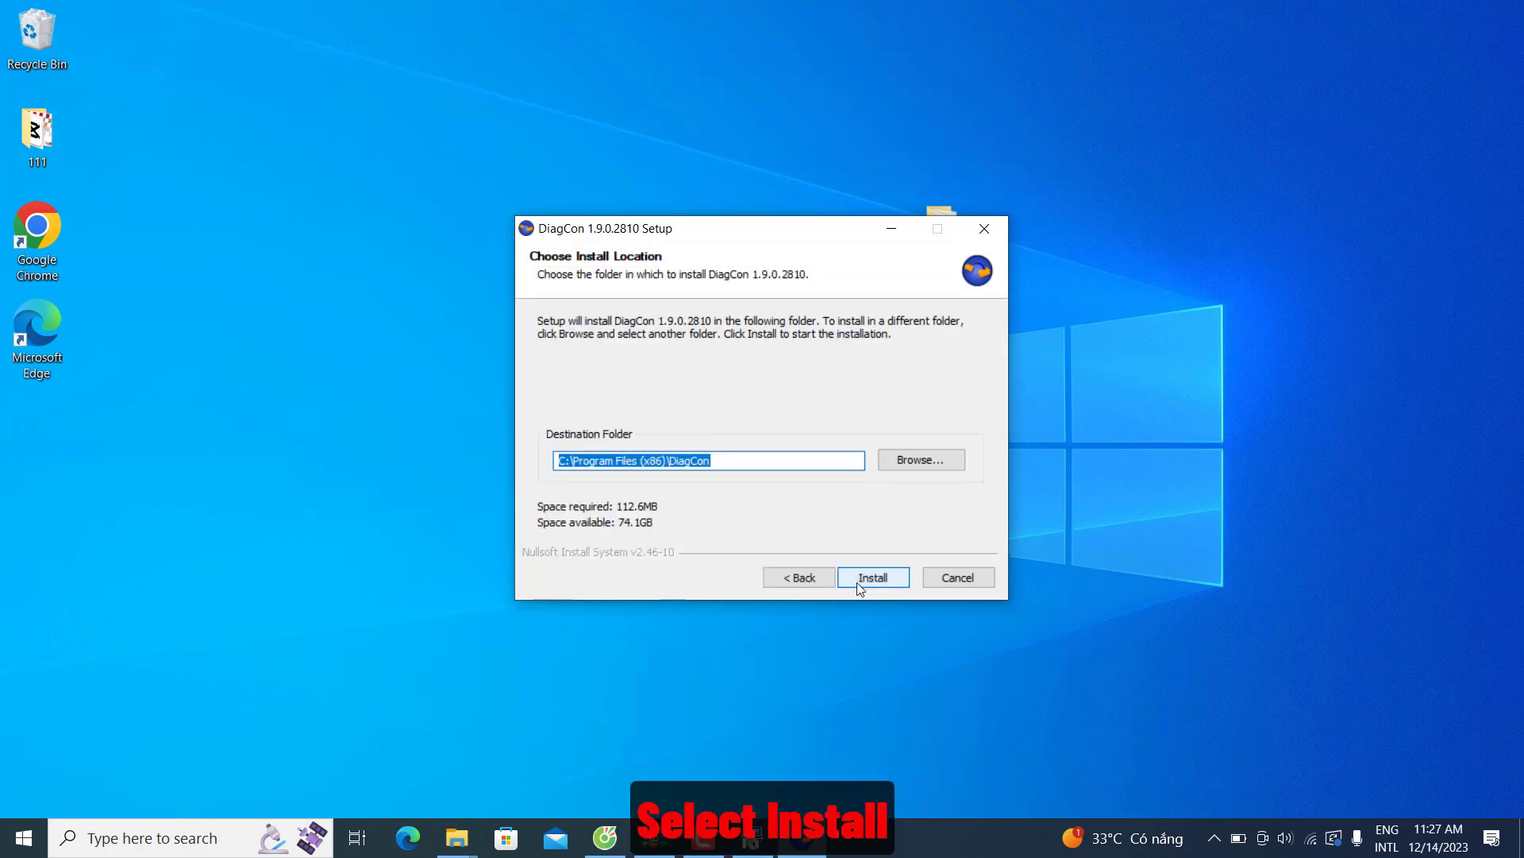
click(856, 582)
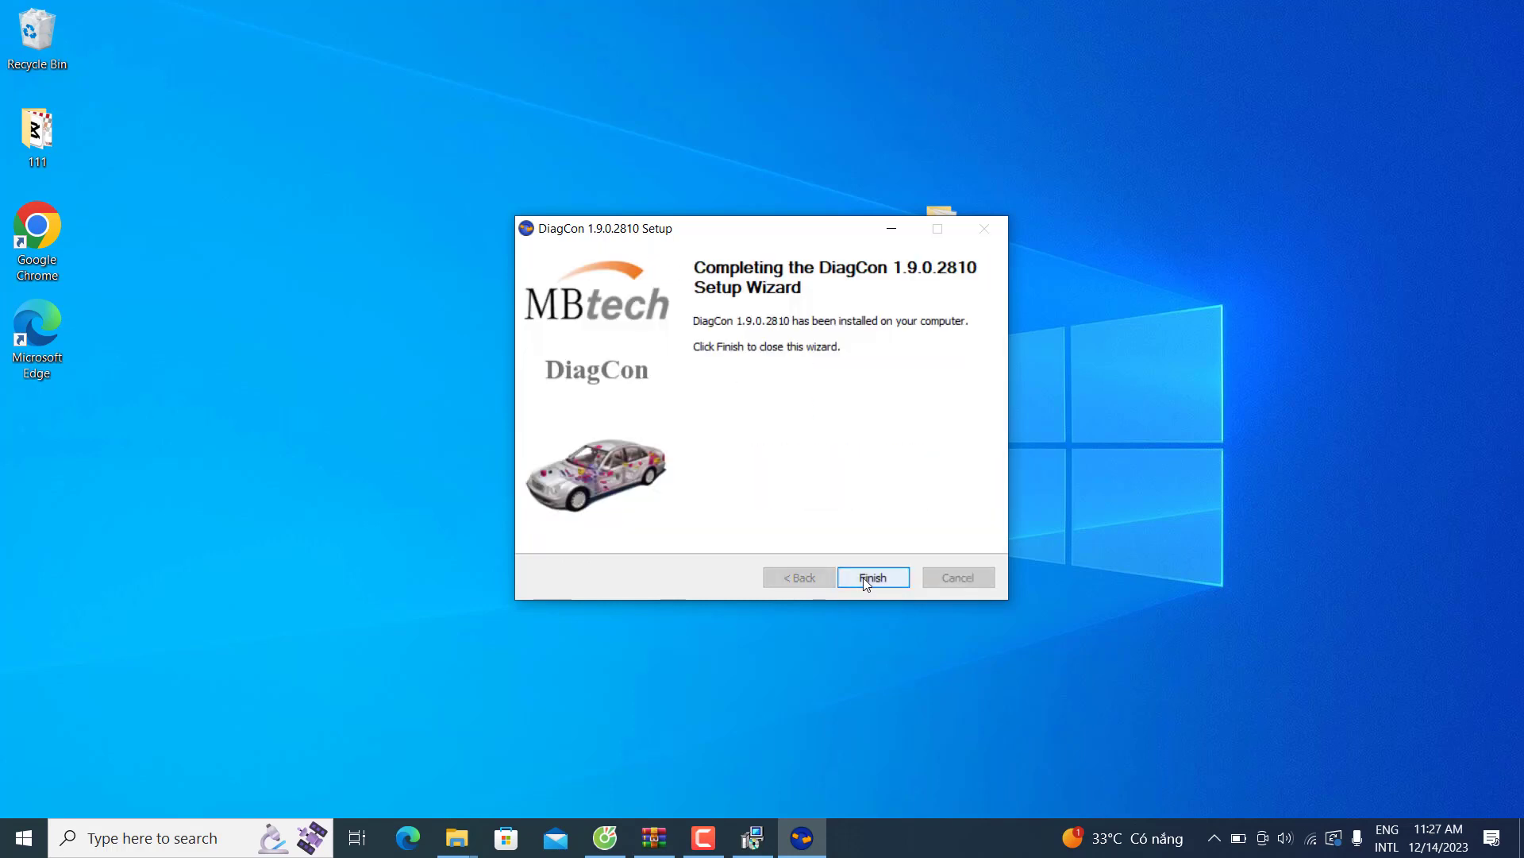
click(864, 578)
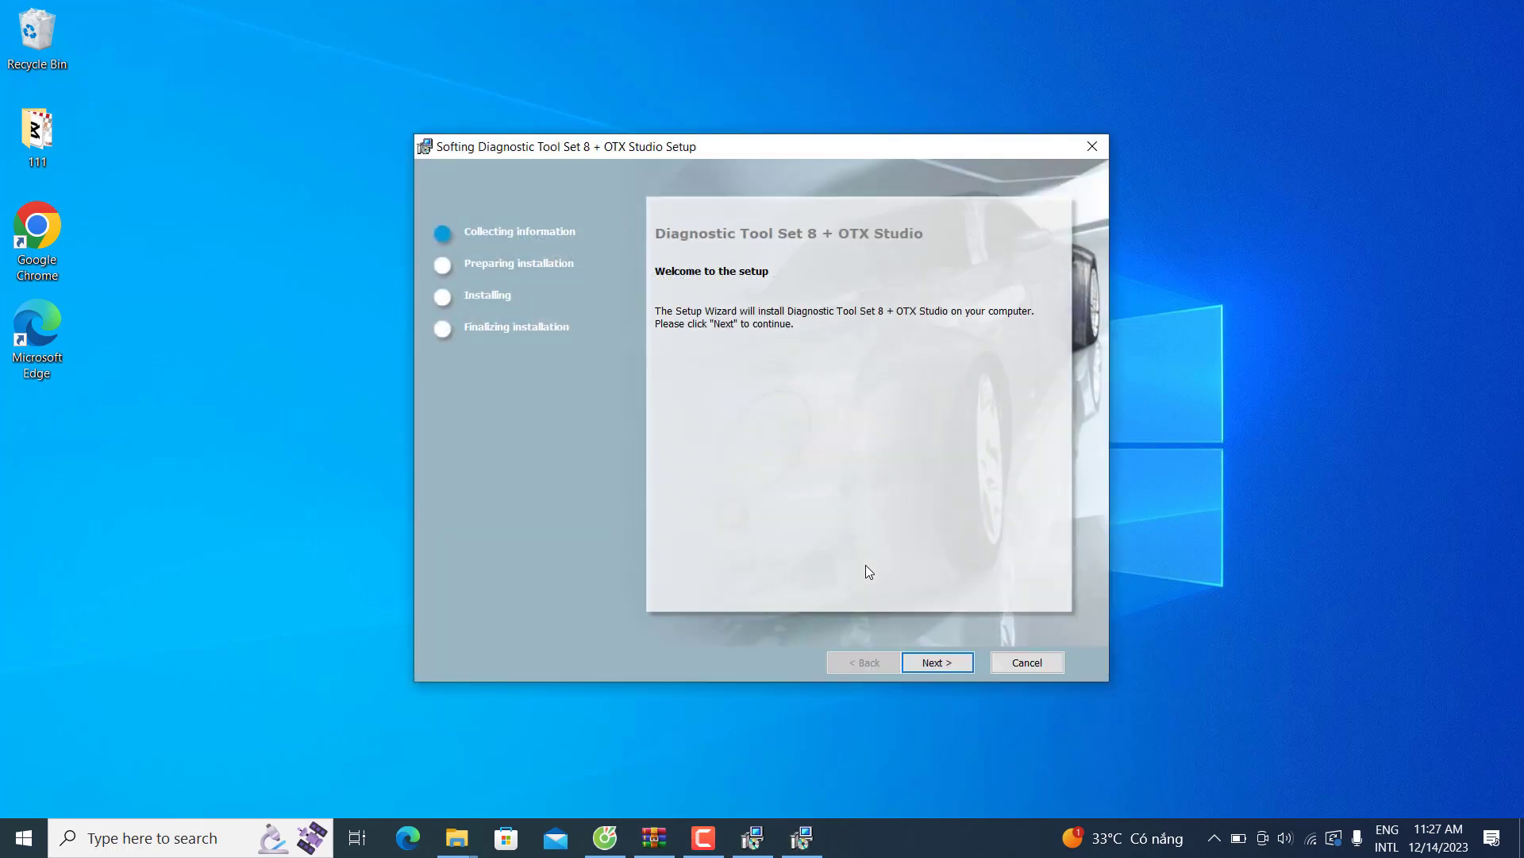
Install Diagnostic Tool Set 8 + OTX Studio in the default folder with Simulated Interface as the vehicle communication interface, dismissing the compatibility warning.
click(937, 656)
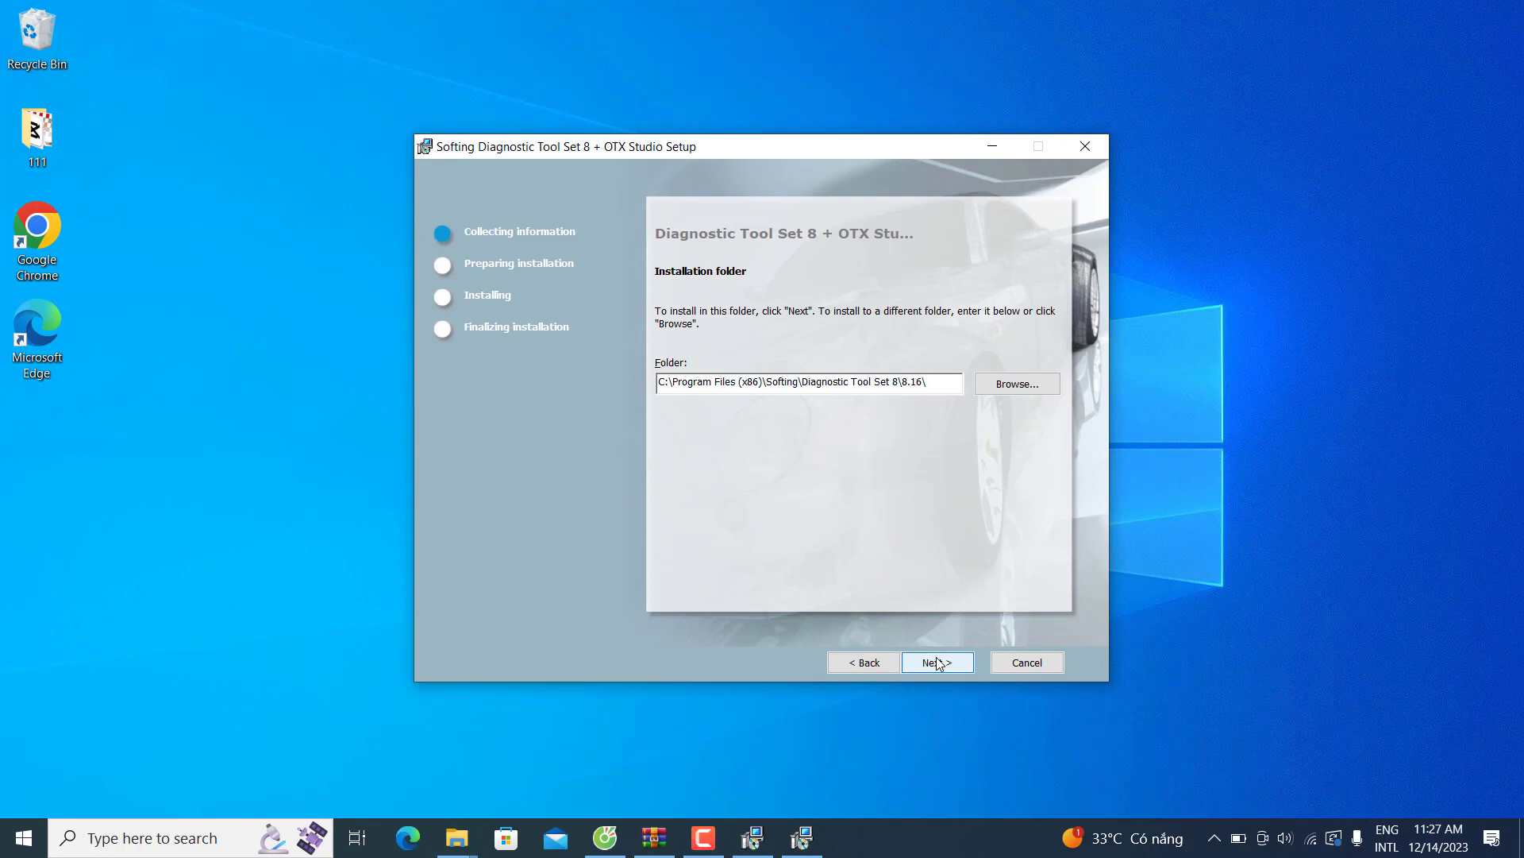
click(940, 664)
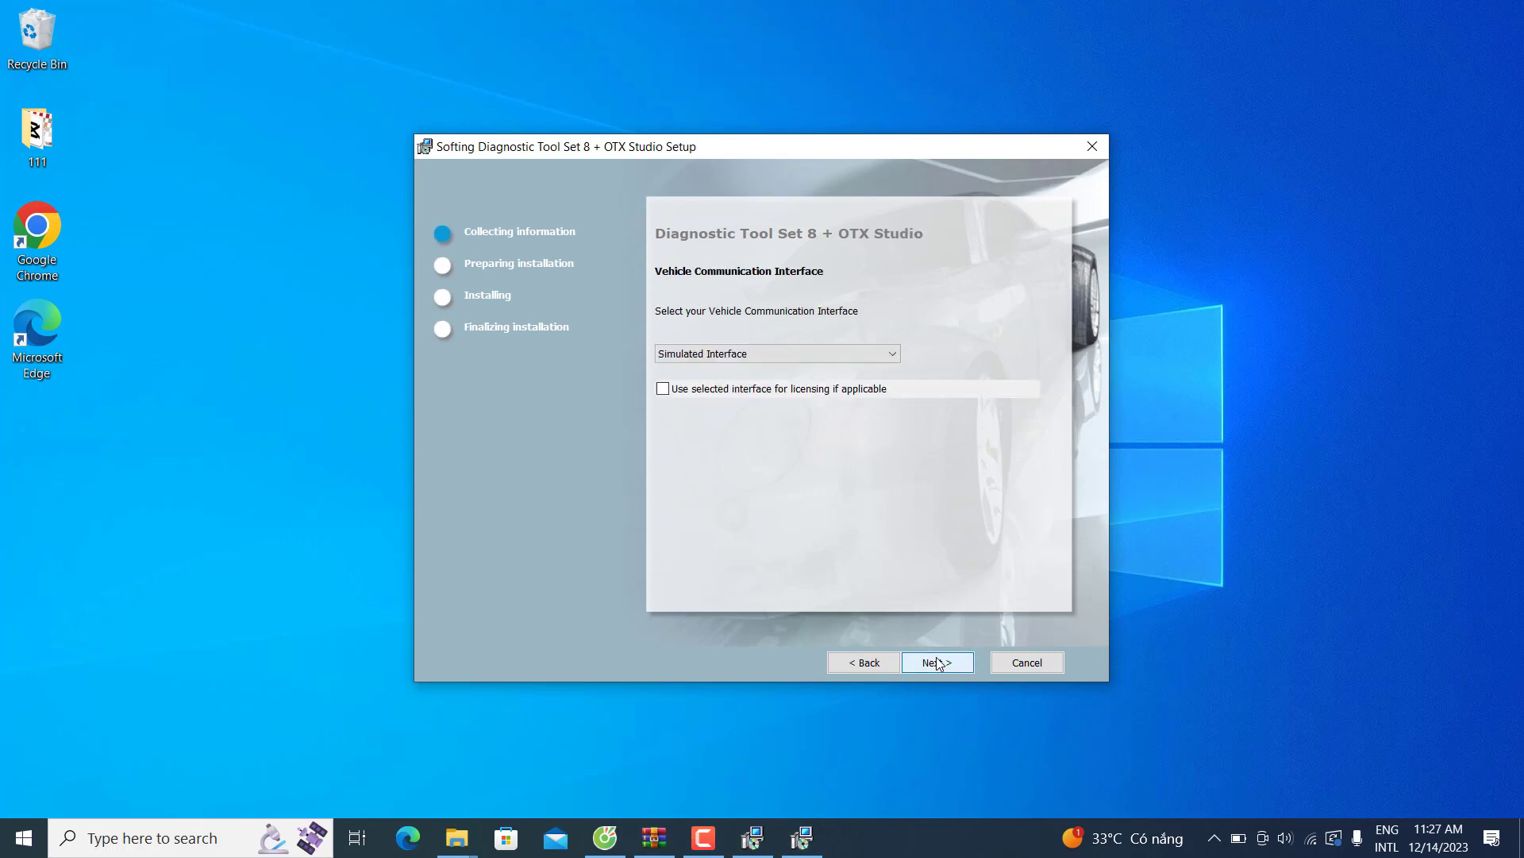
click(939, 664)
click(939, 664)
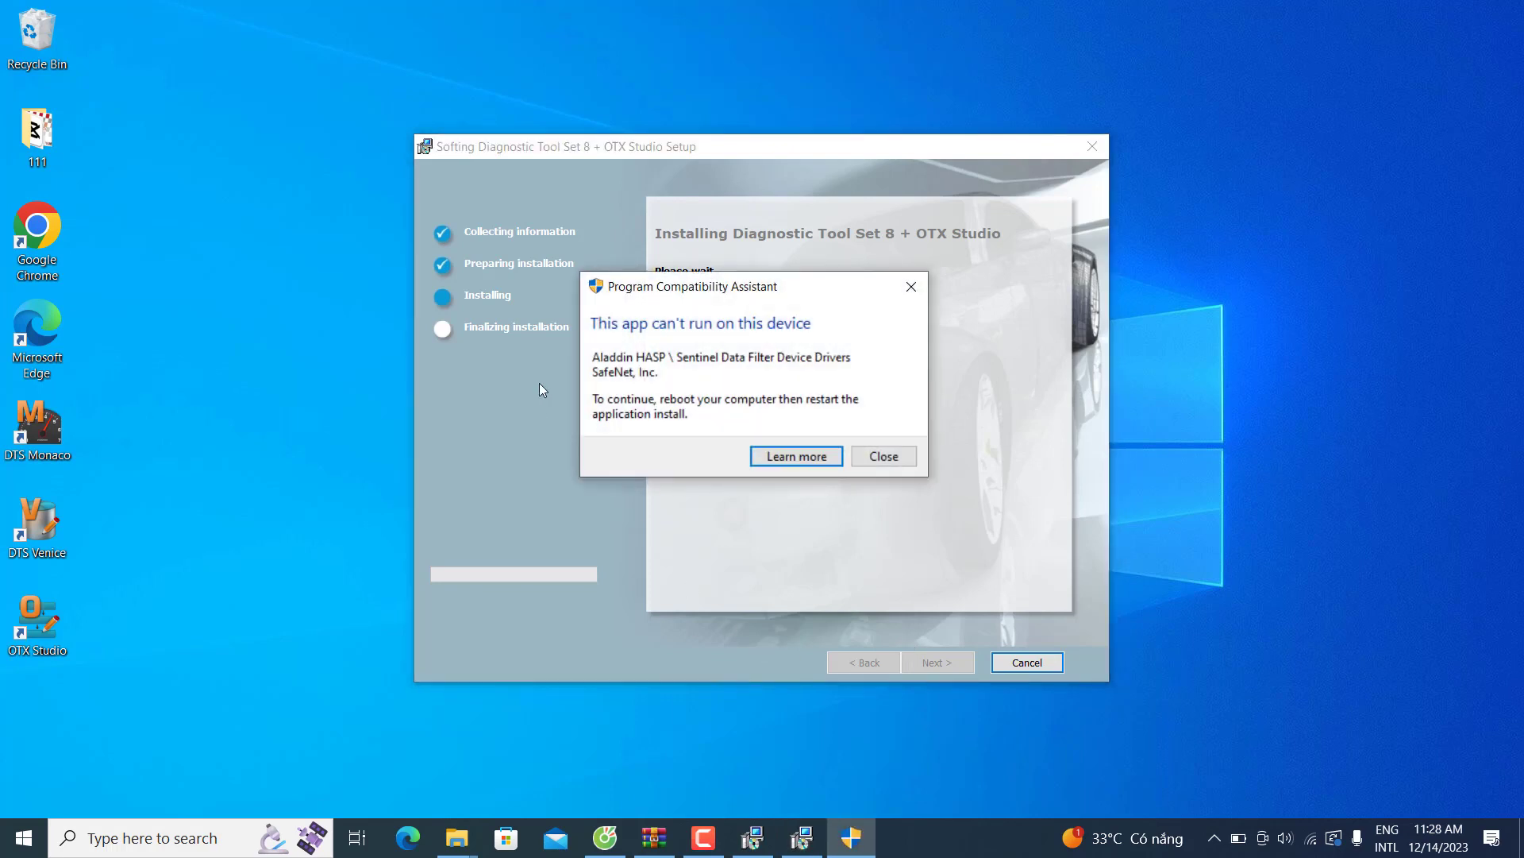
click(884, 456)
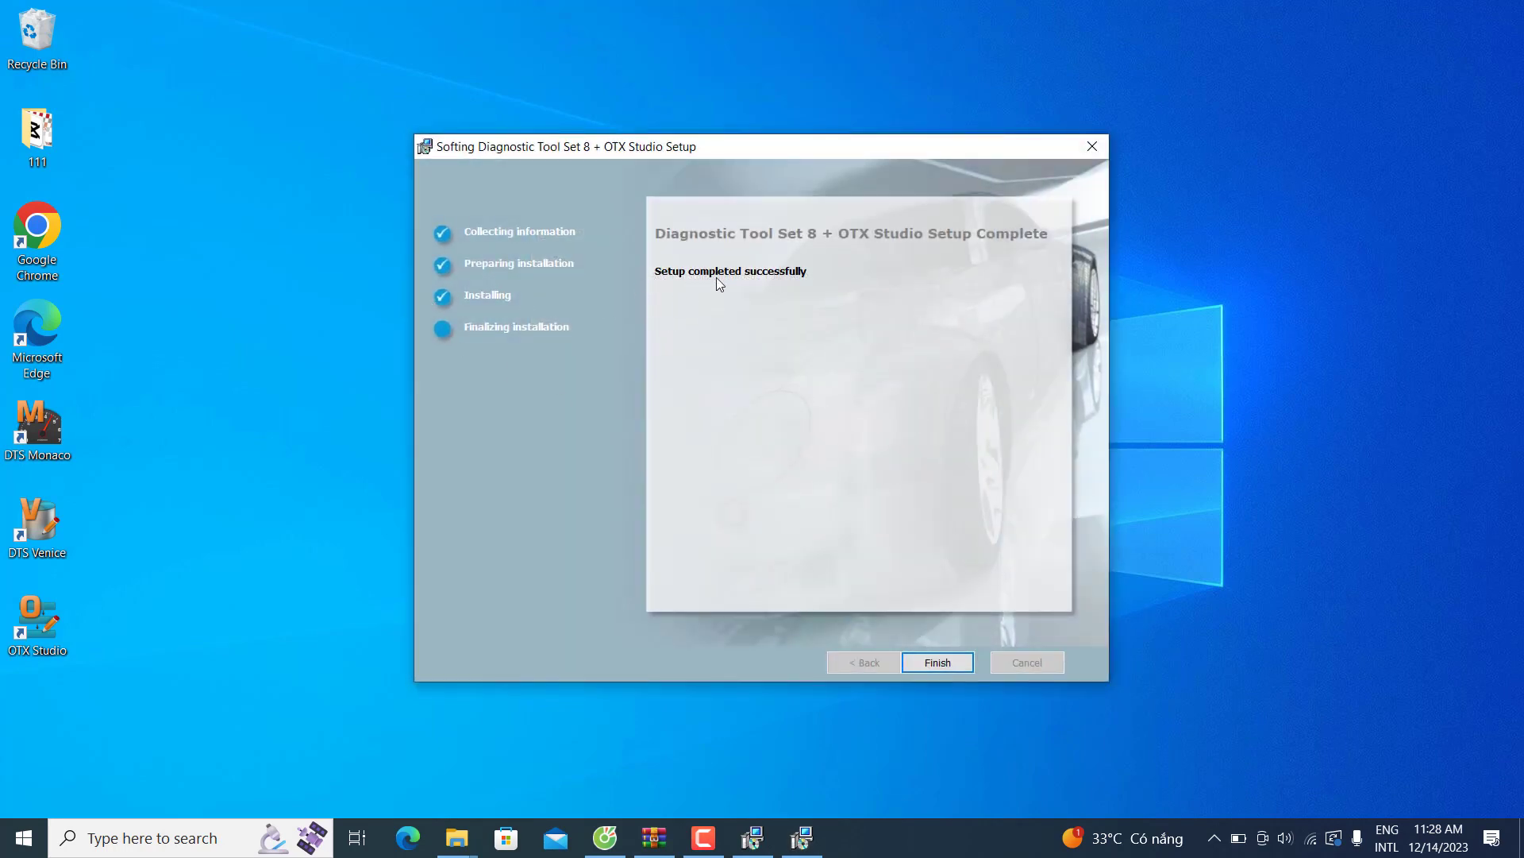
click(937, 662)
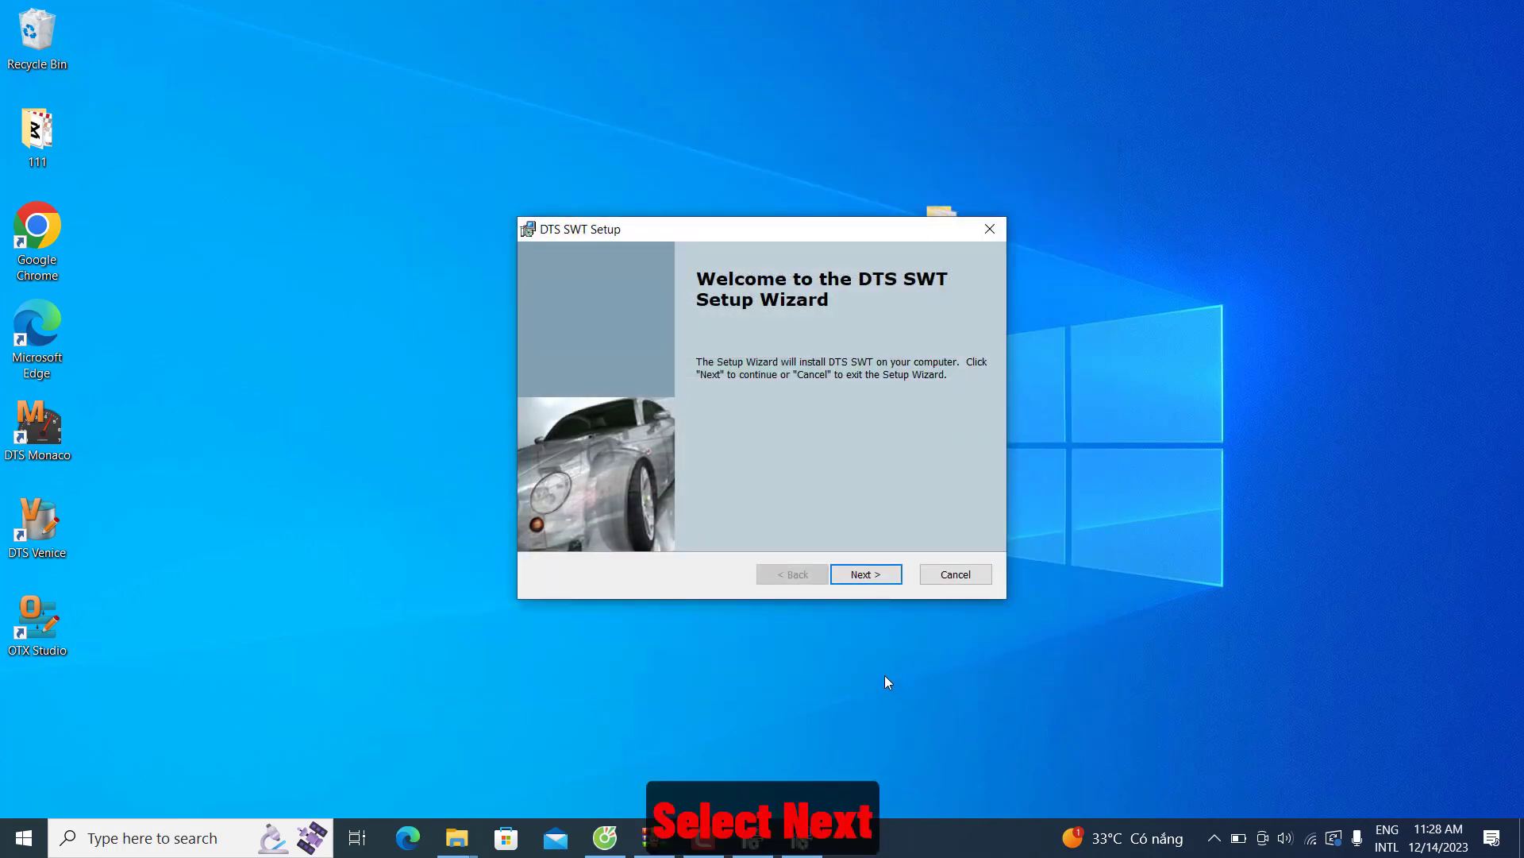
Install DTS SWT and finish its setup wizard.
click(891, 584)
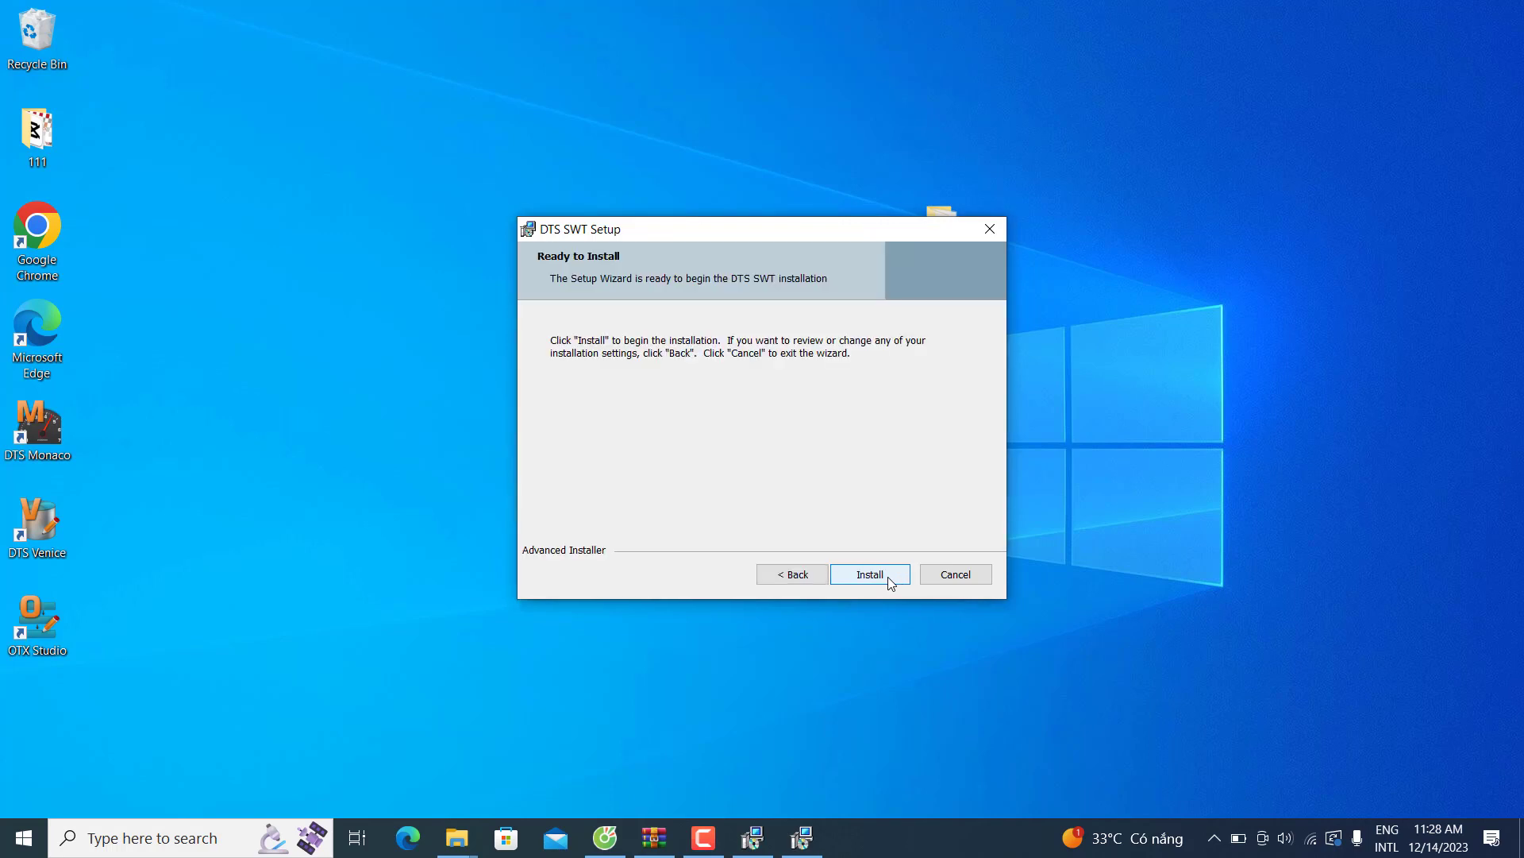
click(889, 578)
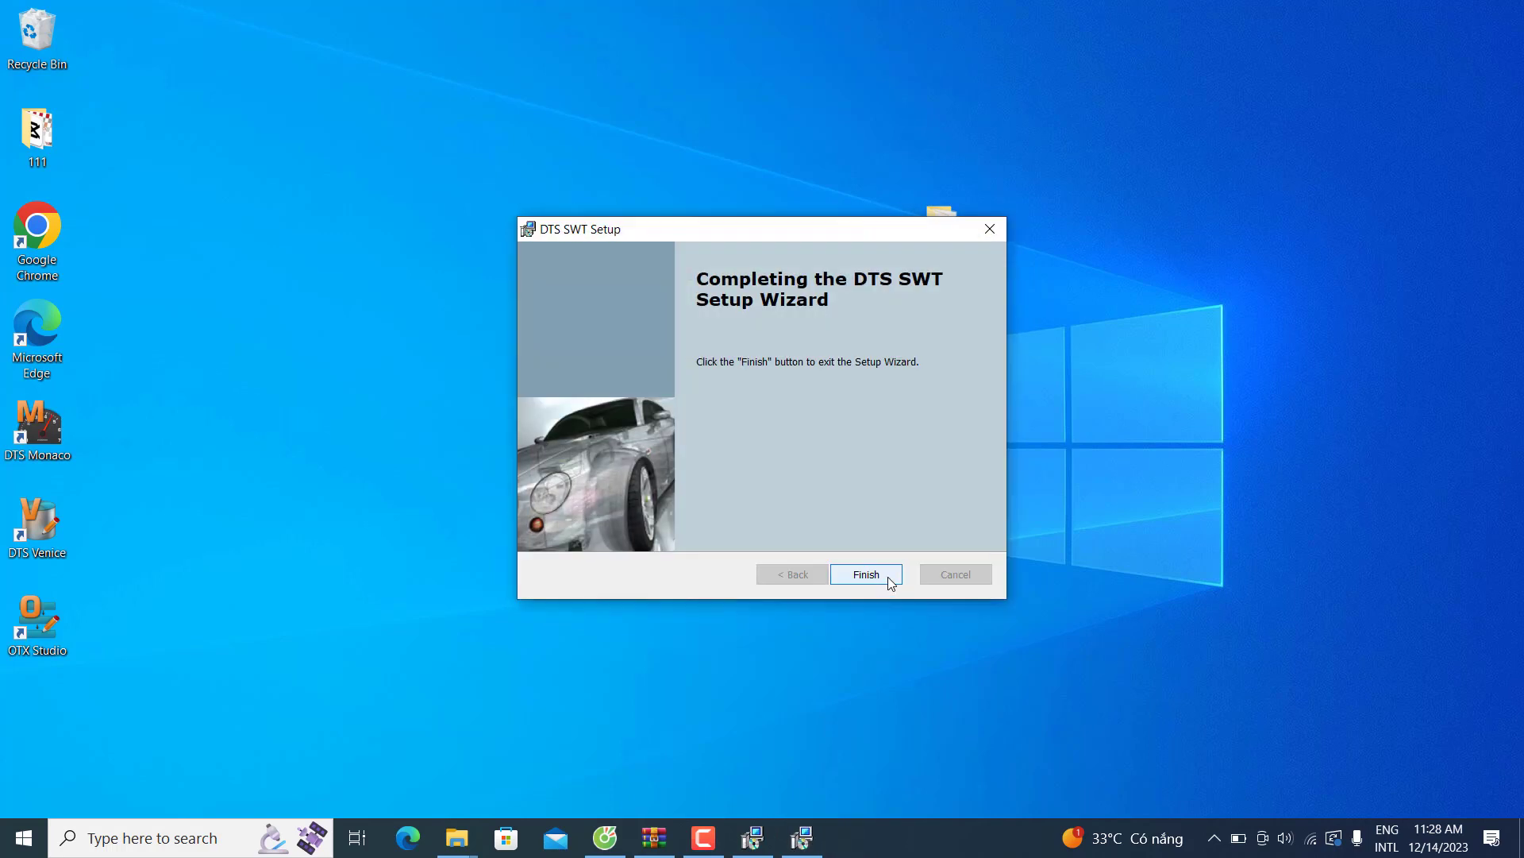
click(889, 580)
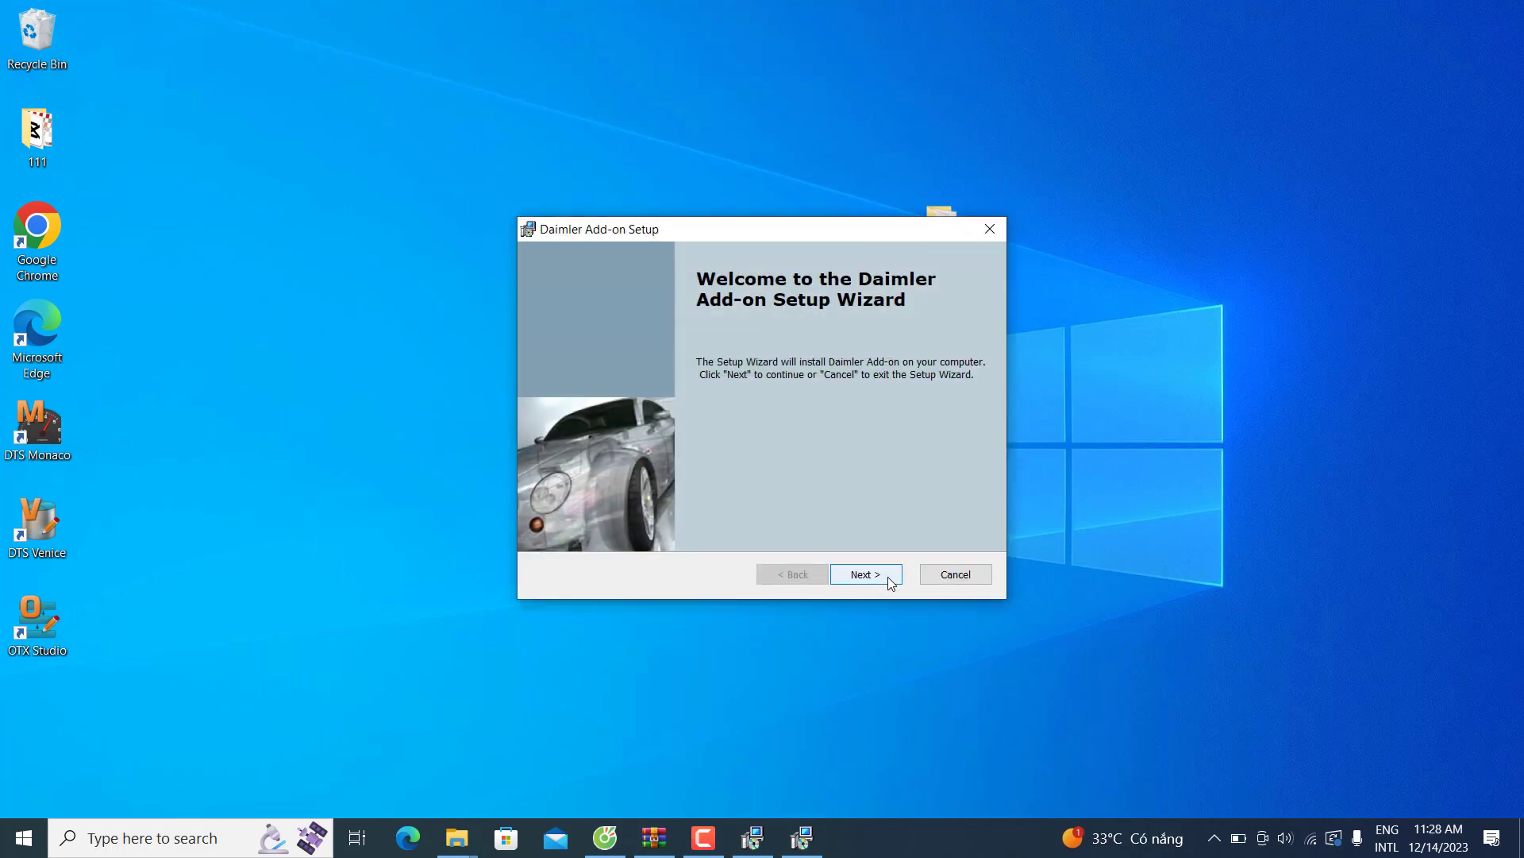
Install the Daimler Add-on with SDConnect as the default vehicle communication interface.
click(888, 577)
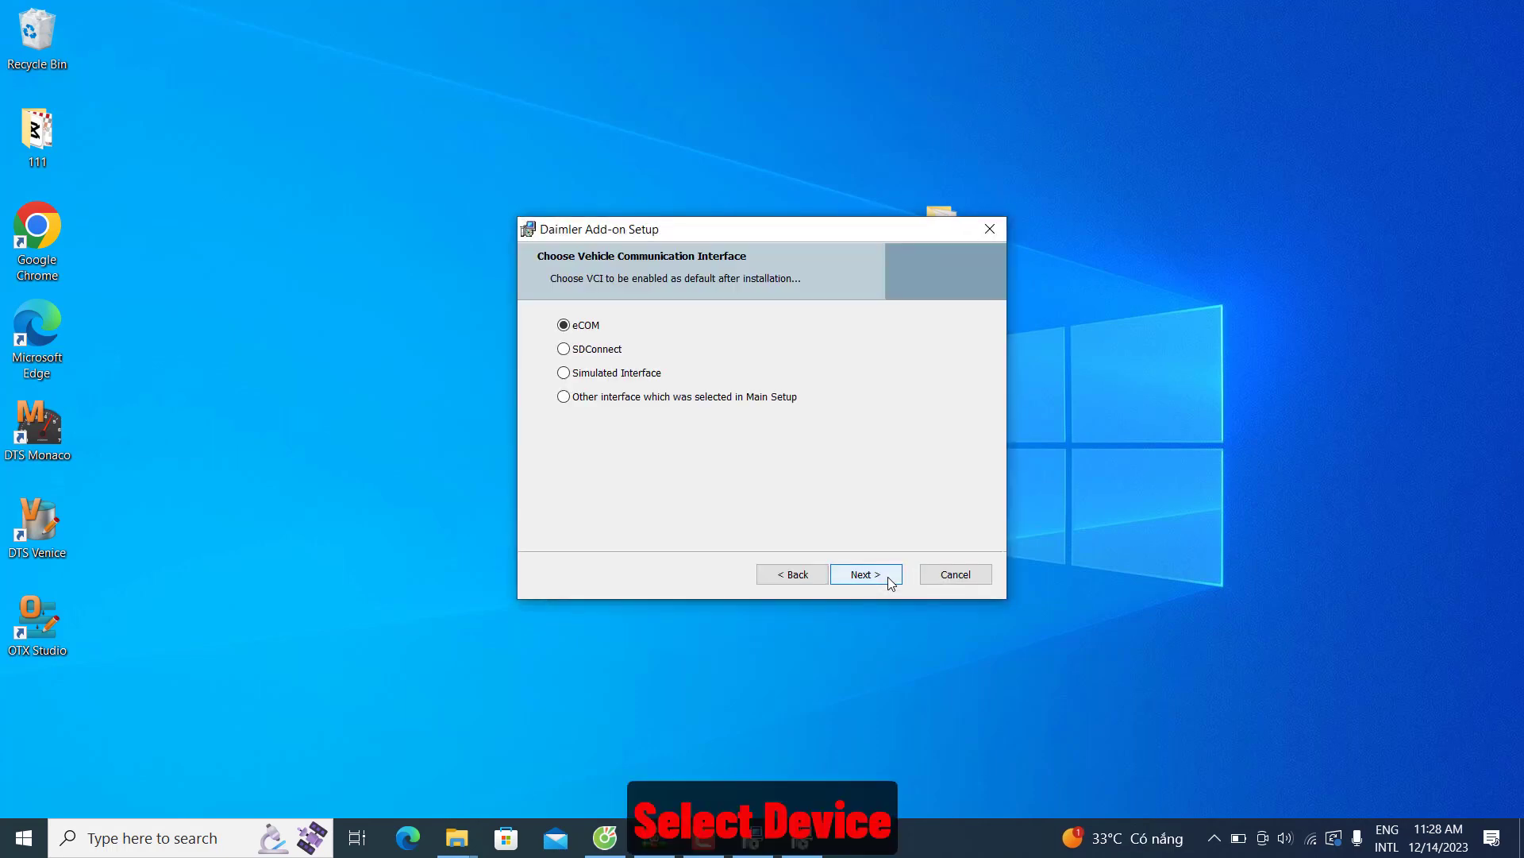
click(615, 351)
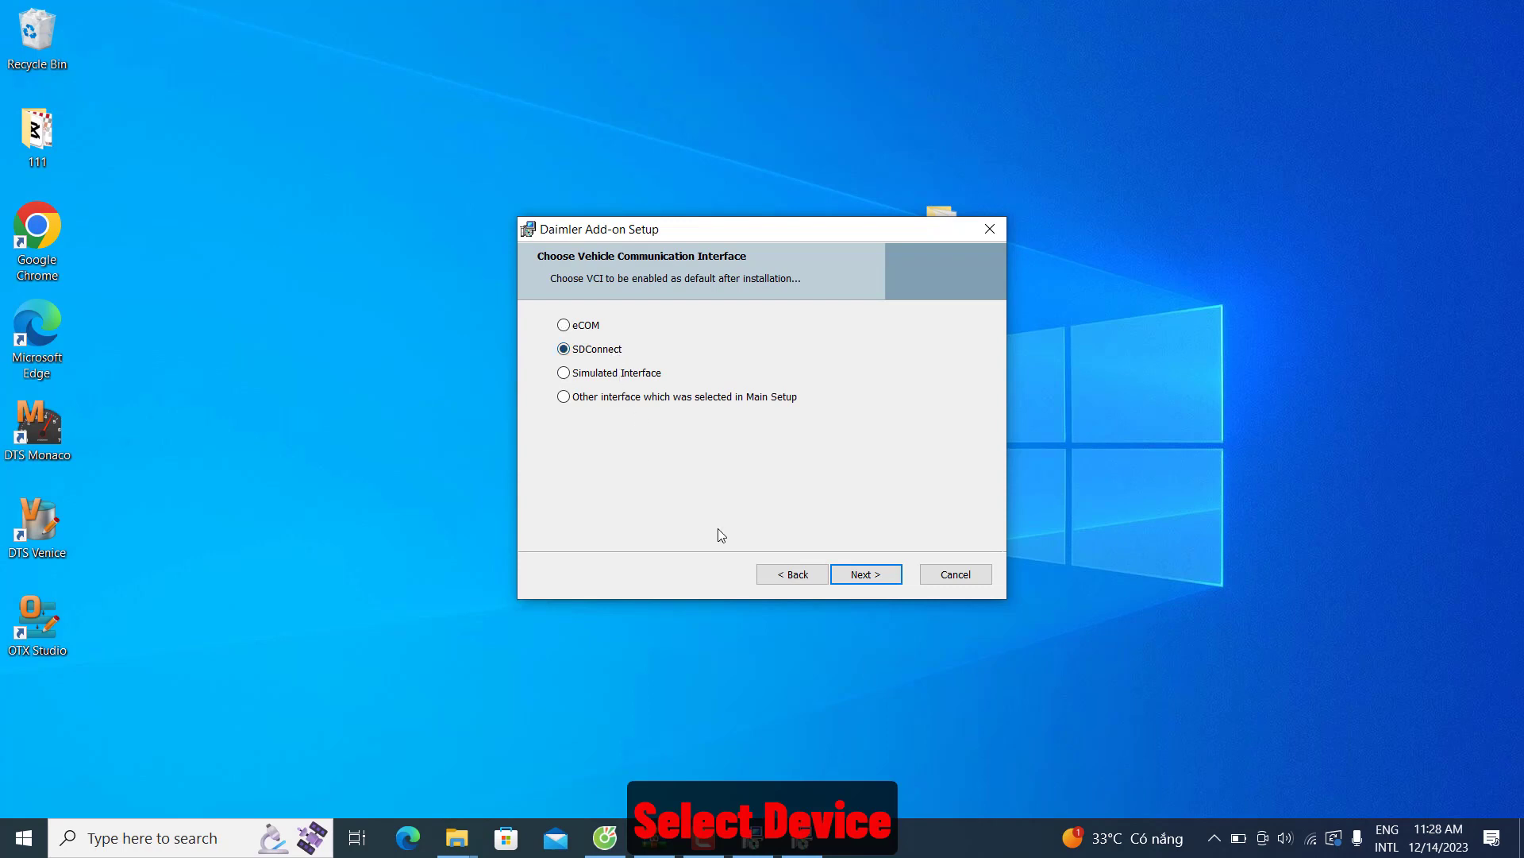
click(891, 579)
click(883, 575)
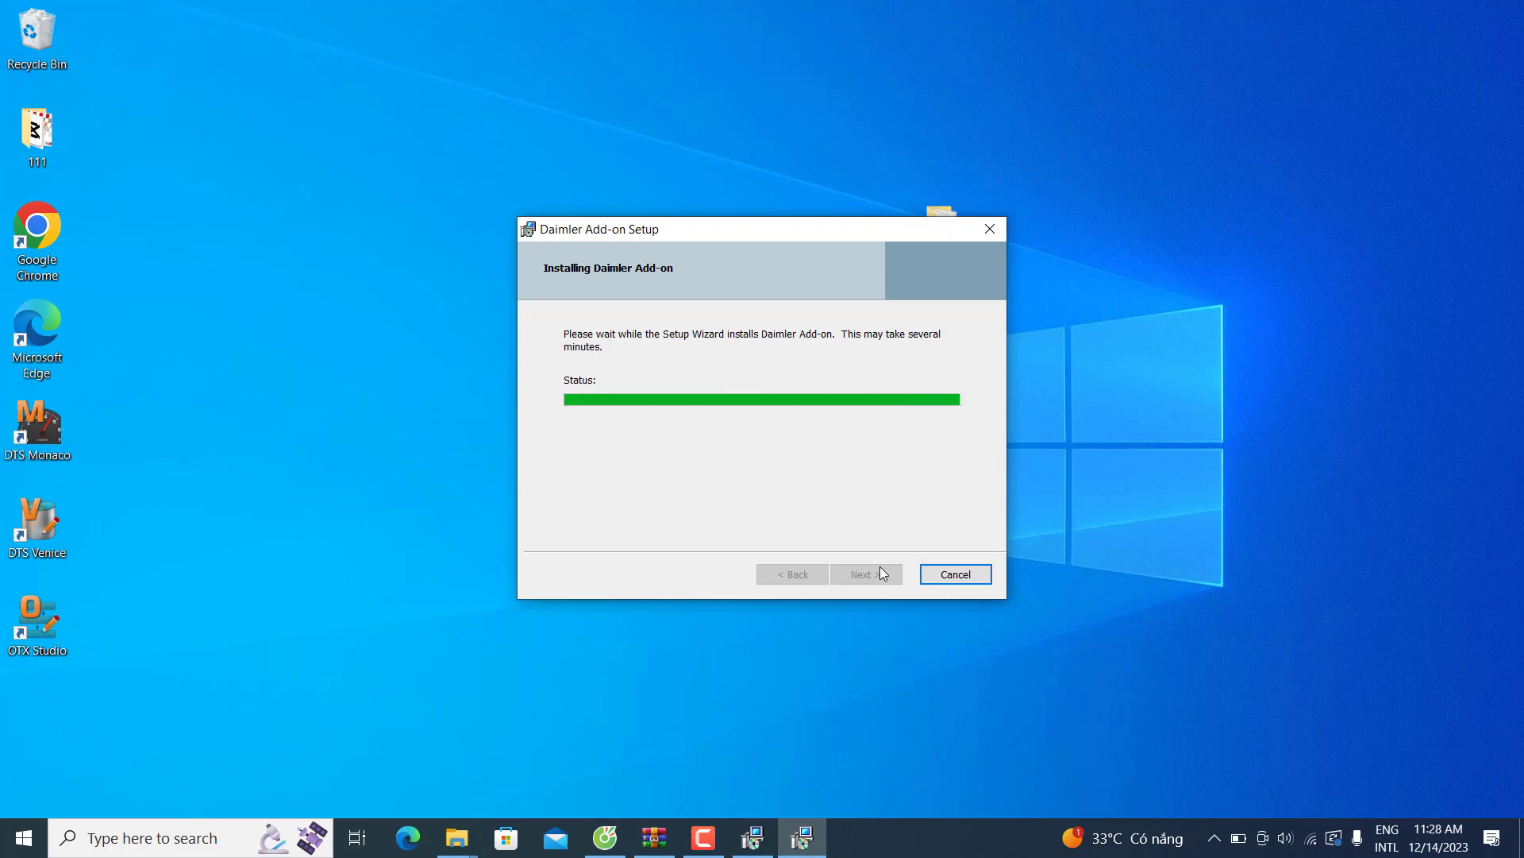
click(878, 570)
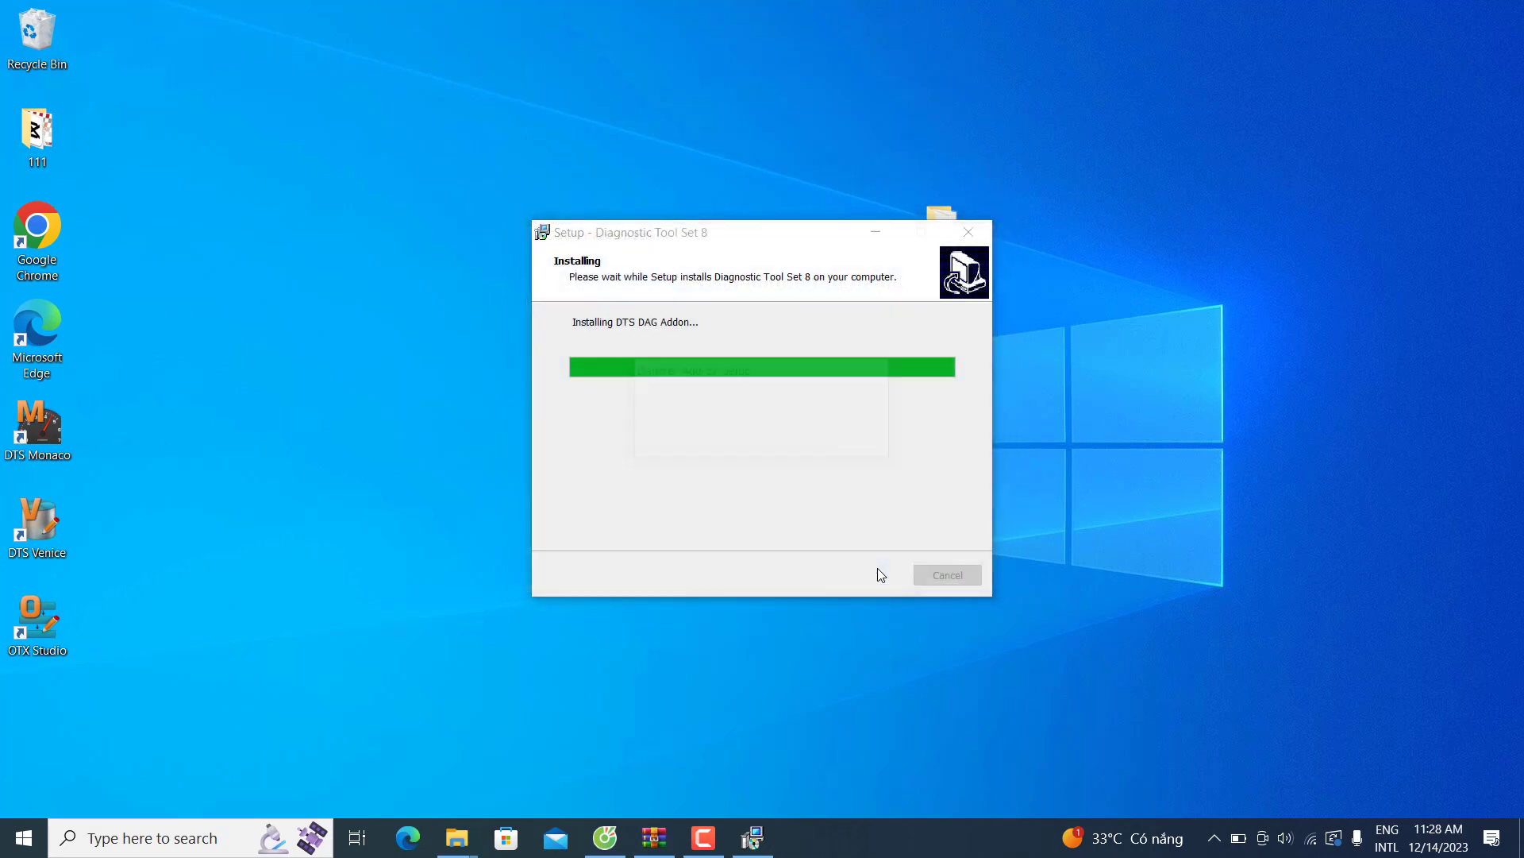
Finish the Diagnostic Tool Set 8 setup wizard after the Global Protocols installation.
click(878, 570)
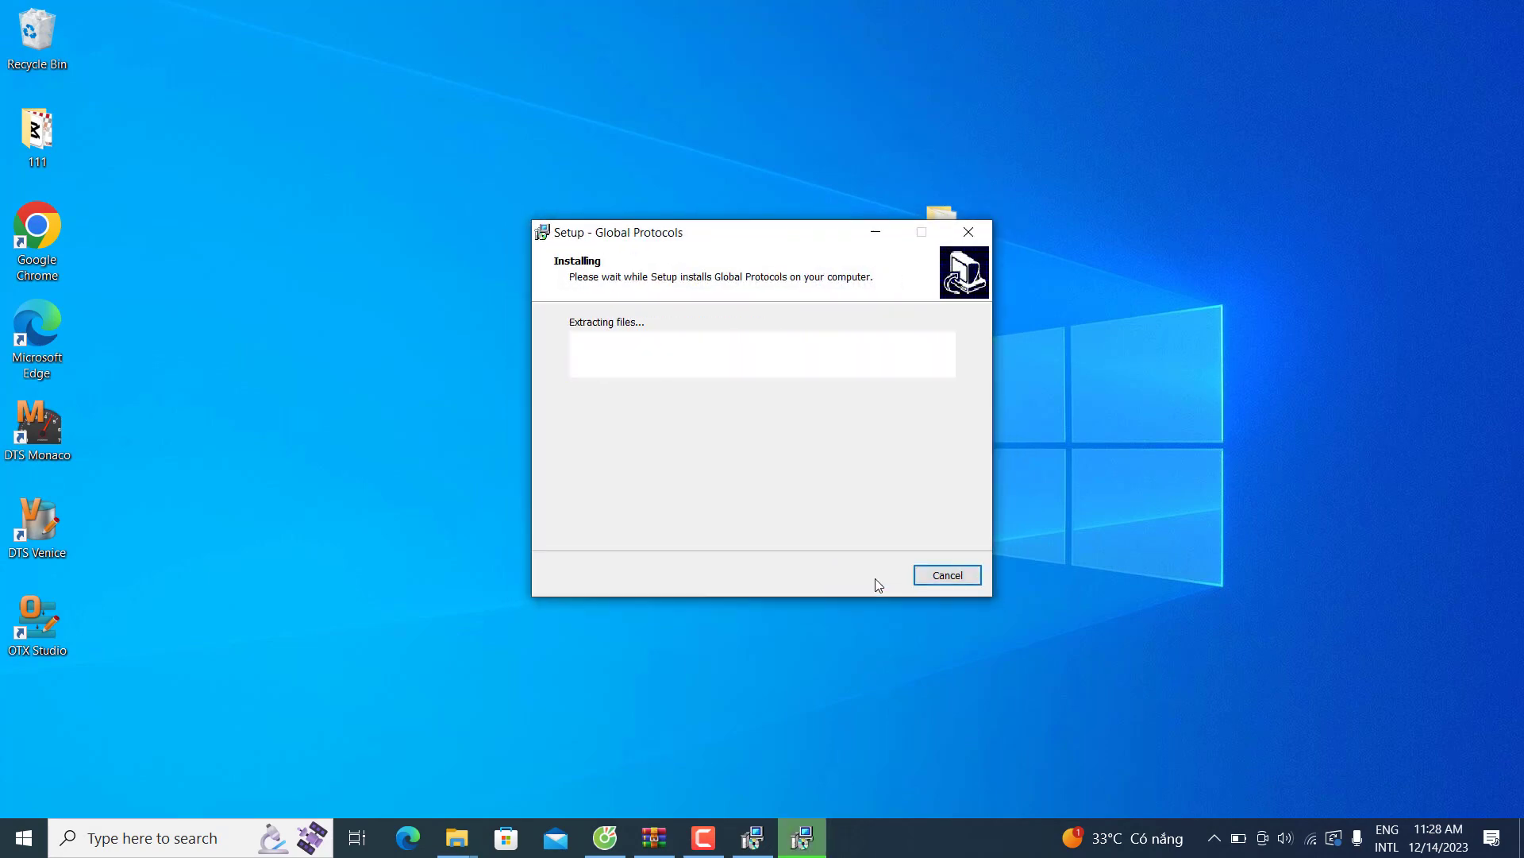
click(877, 580)
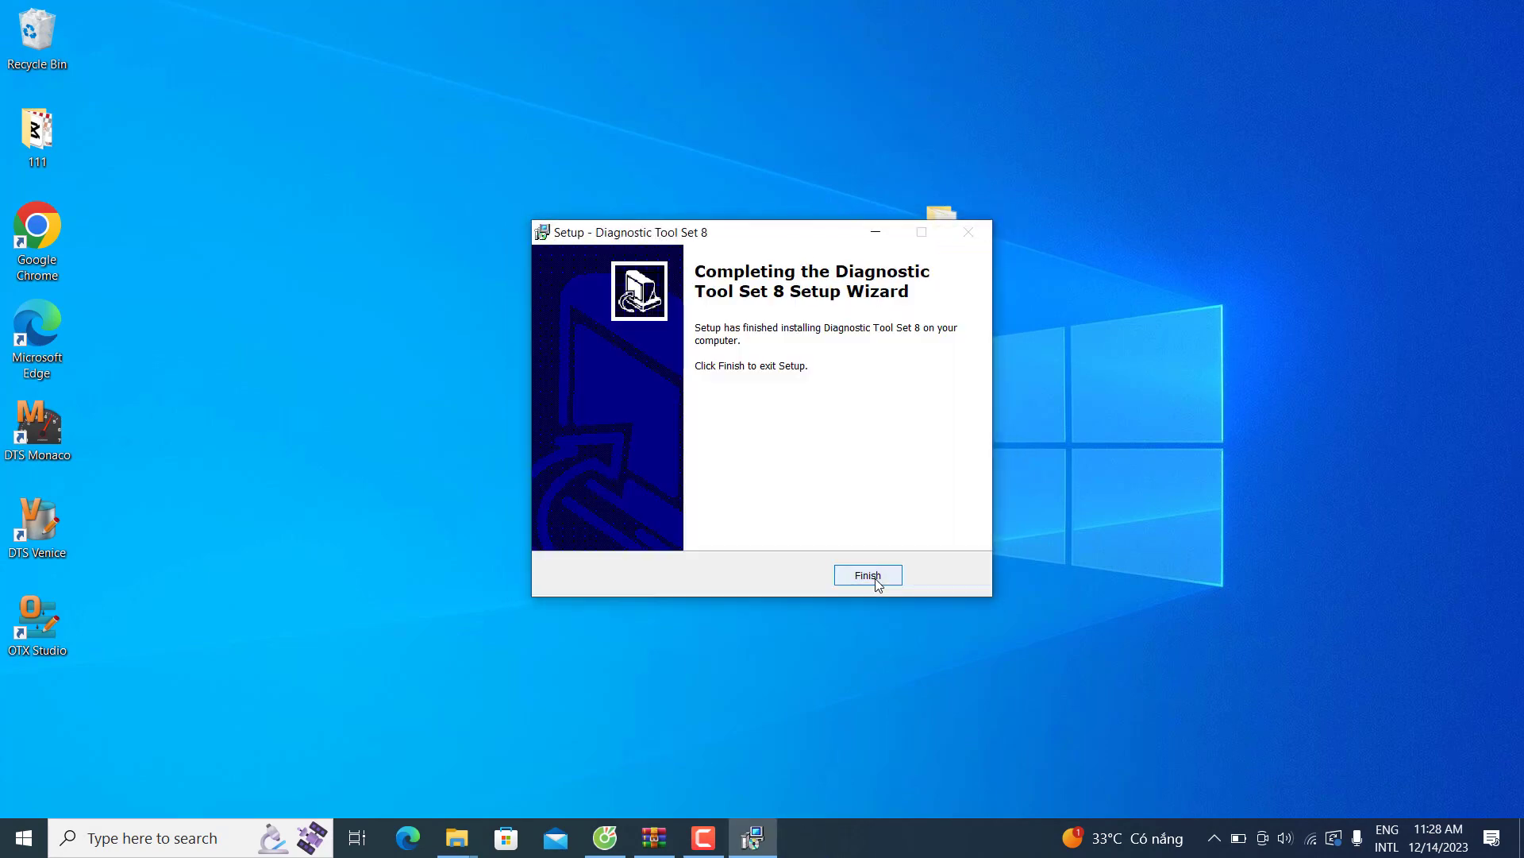
click(870, 575)
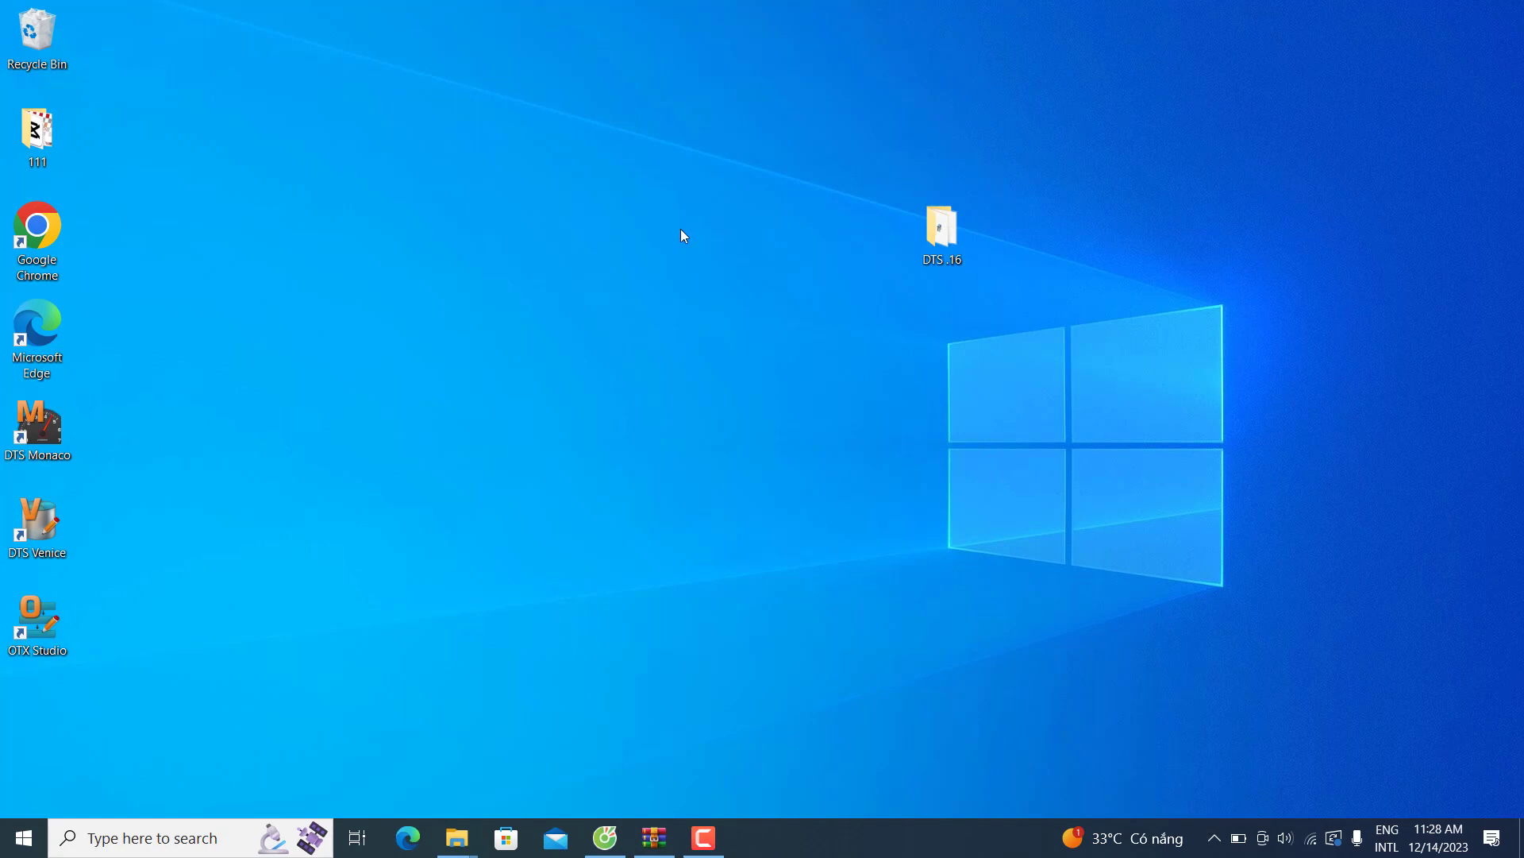
right_click(683, 103)
click(739, 165)
right_click(718, 132)
click(734, 192)
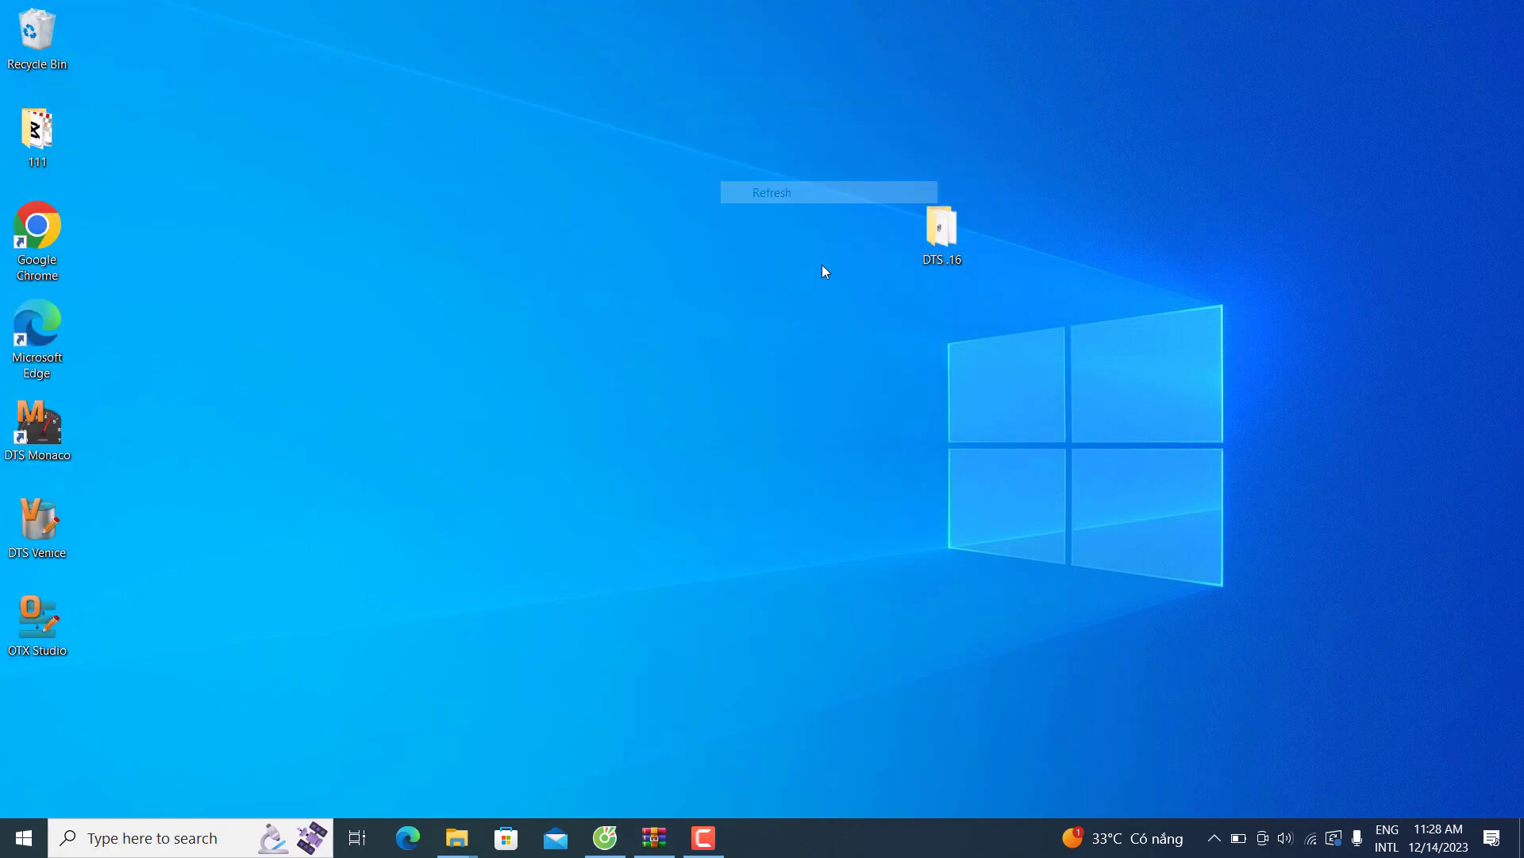
Extract Patch.zip from the DTS .16 desktop folder into its own Patch folder.
double_click(956, 254)
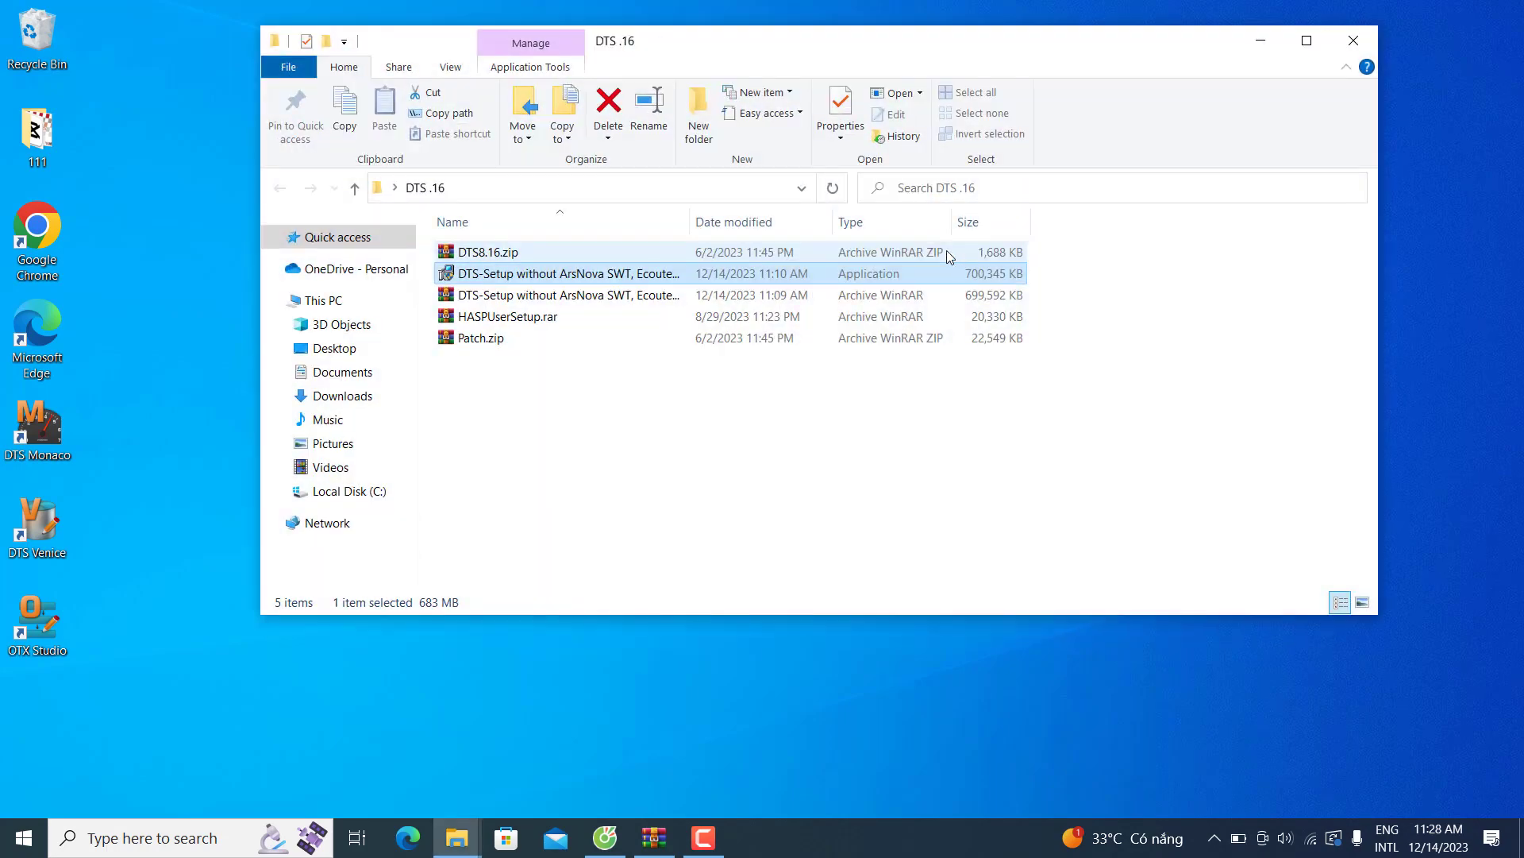
click(508, 338)
right_click(510, 340)
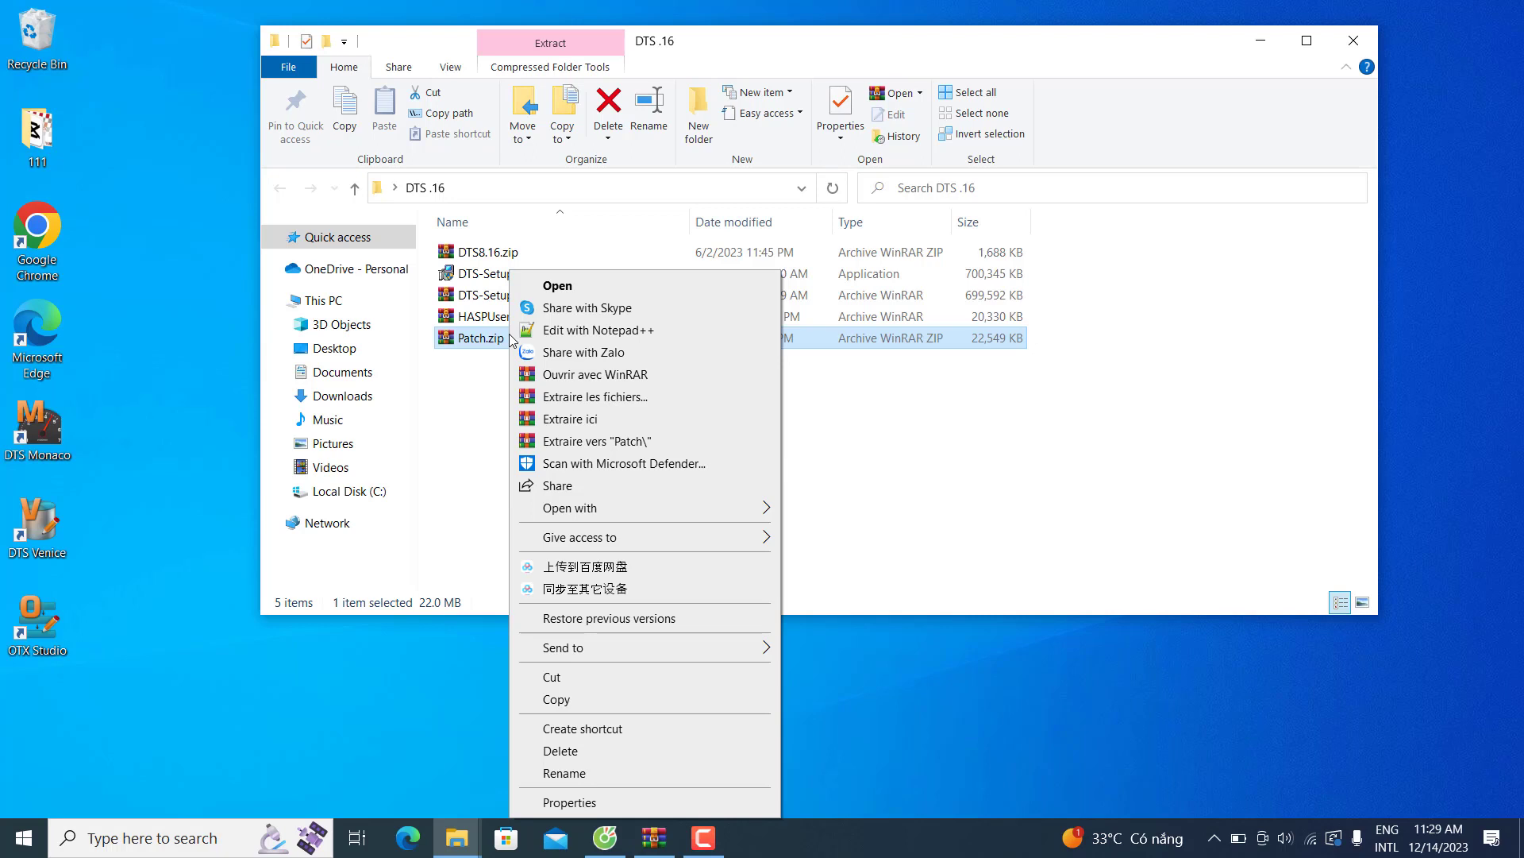
click(596, 441)
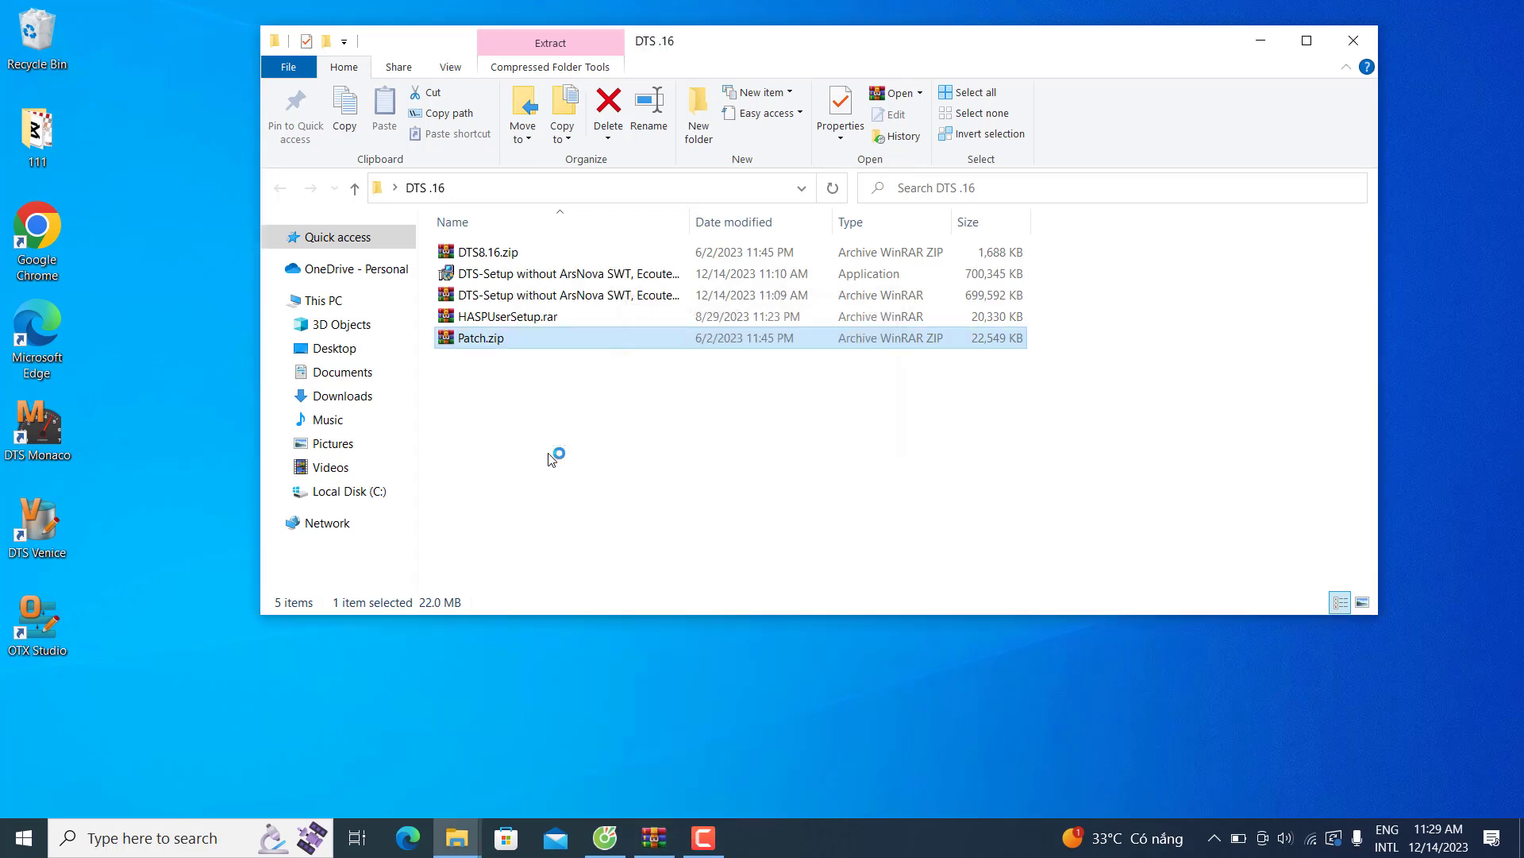
Copy all the files inside the extracted inner Patch folder.
double_click(505, 254)
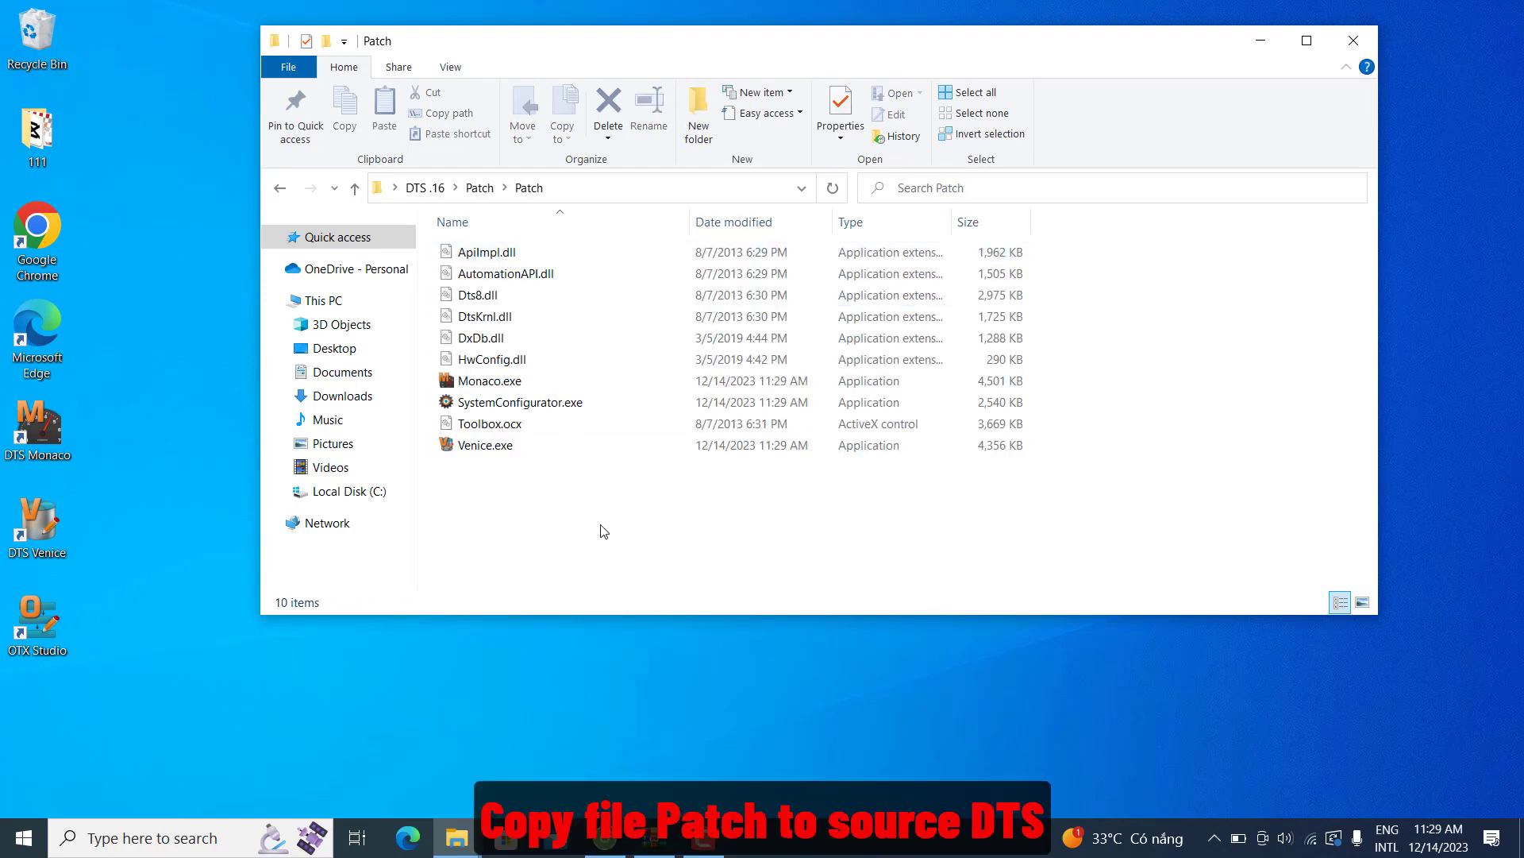
drag(601, 542, 559, 245)
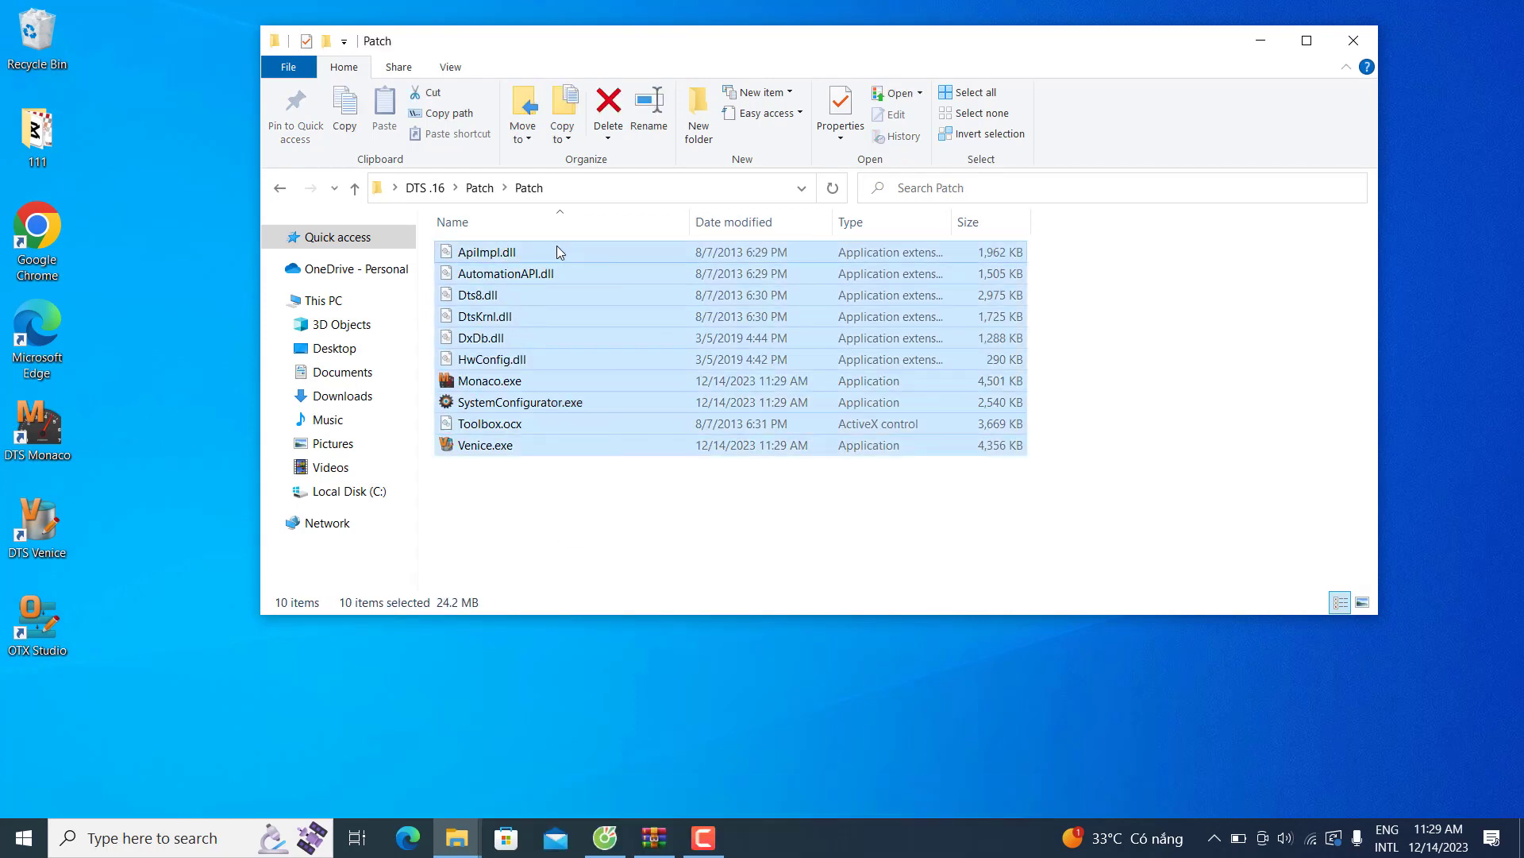
right_click(556, 245)
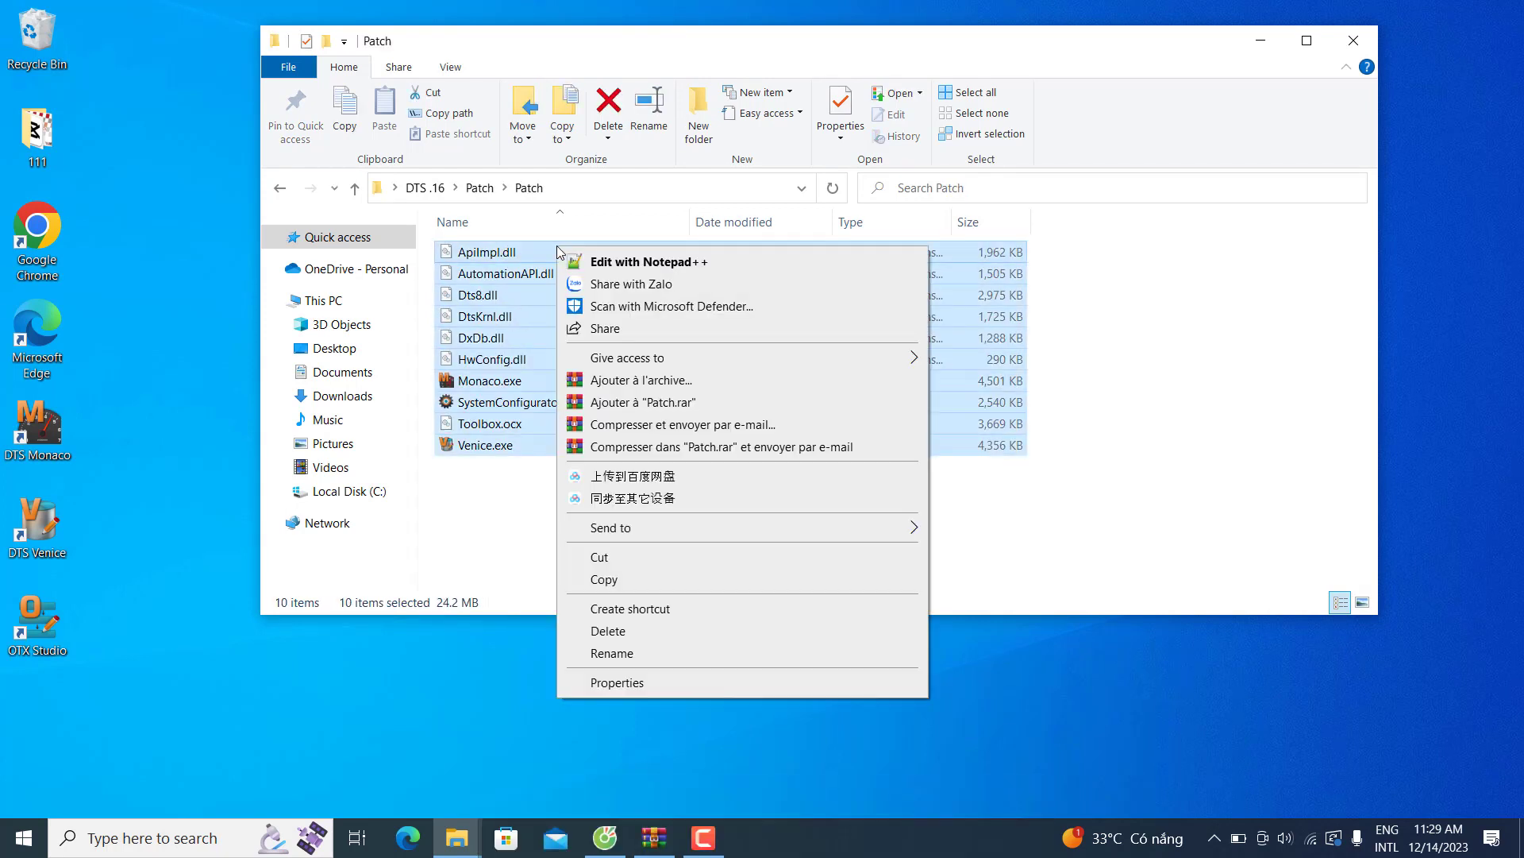
click(617, 580)
Paste the copied patch files into the Diagnostic Tool Set 8.16 bin folder, replacing the existing files with administrator permission for all items.
click(50, 427)
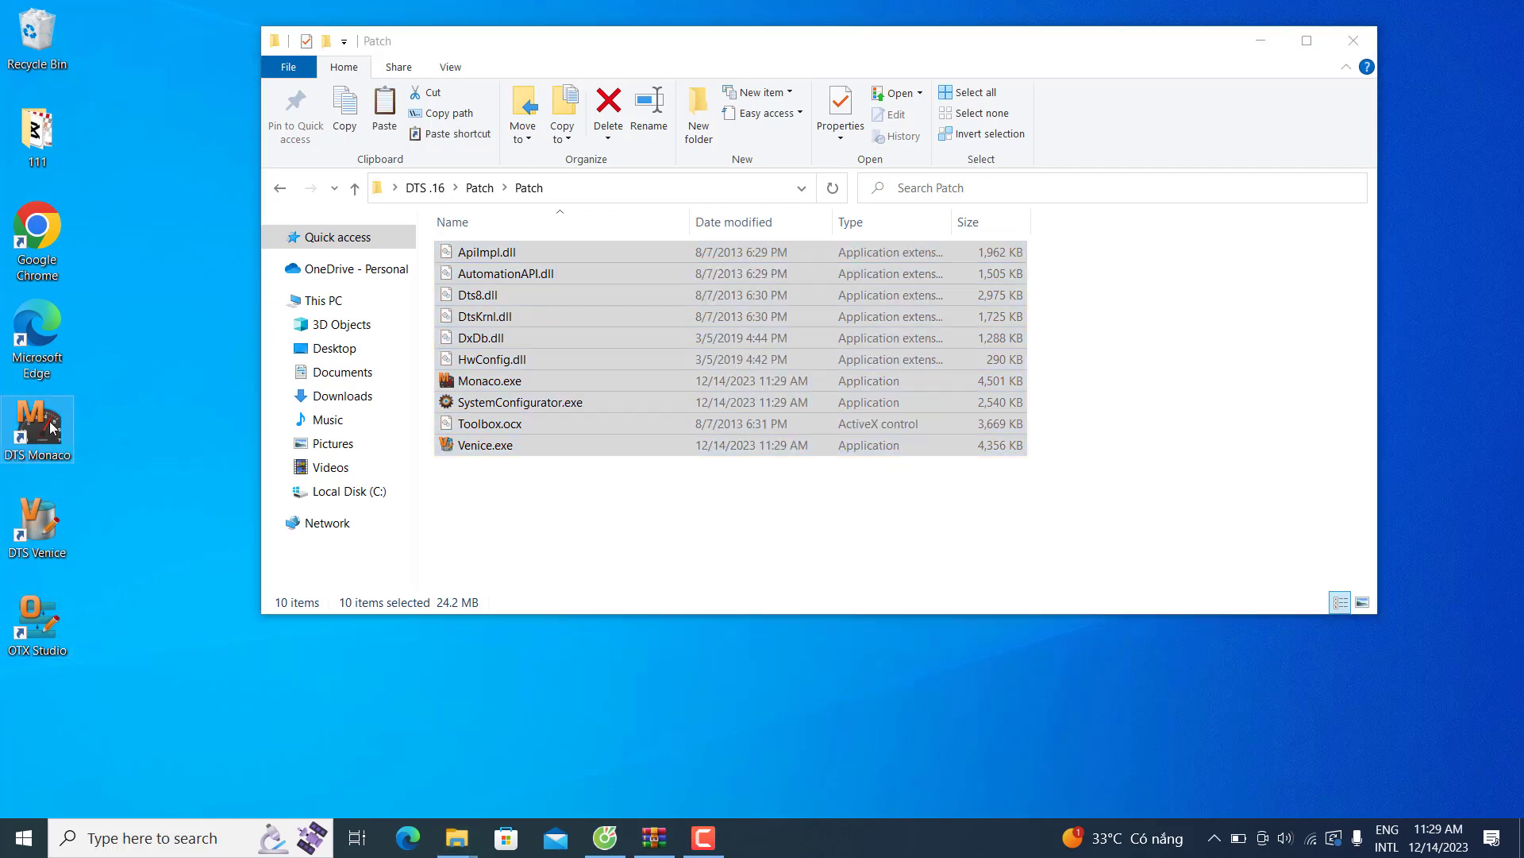
right_click(51, 428)
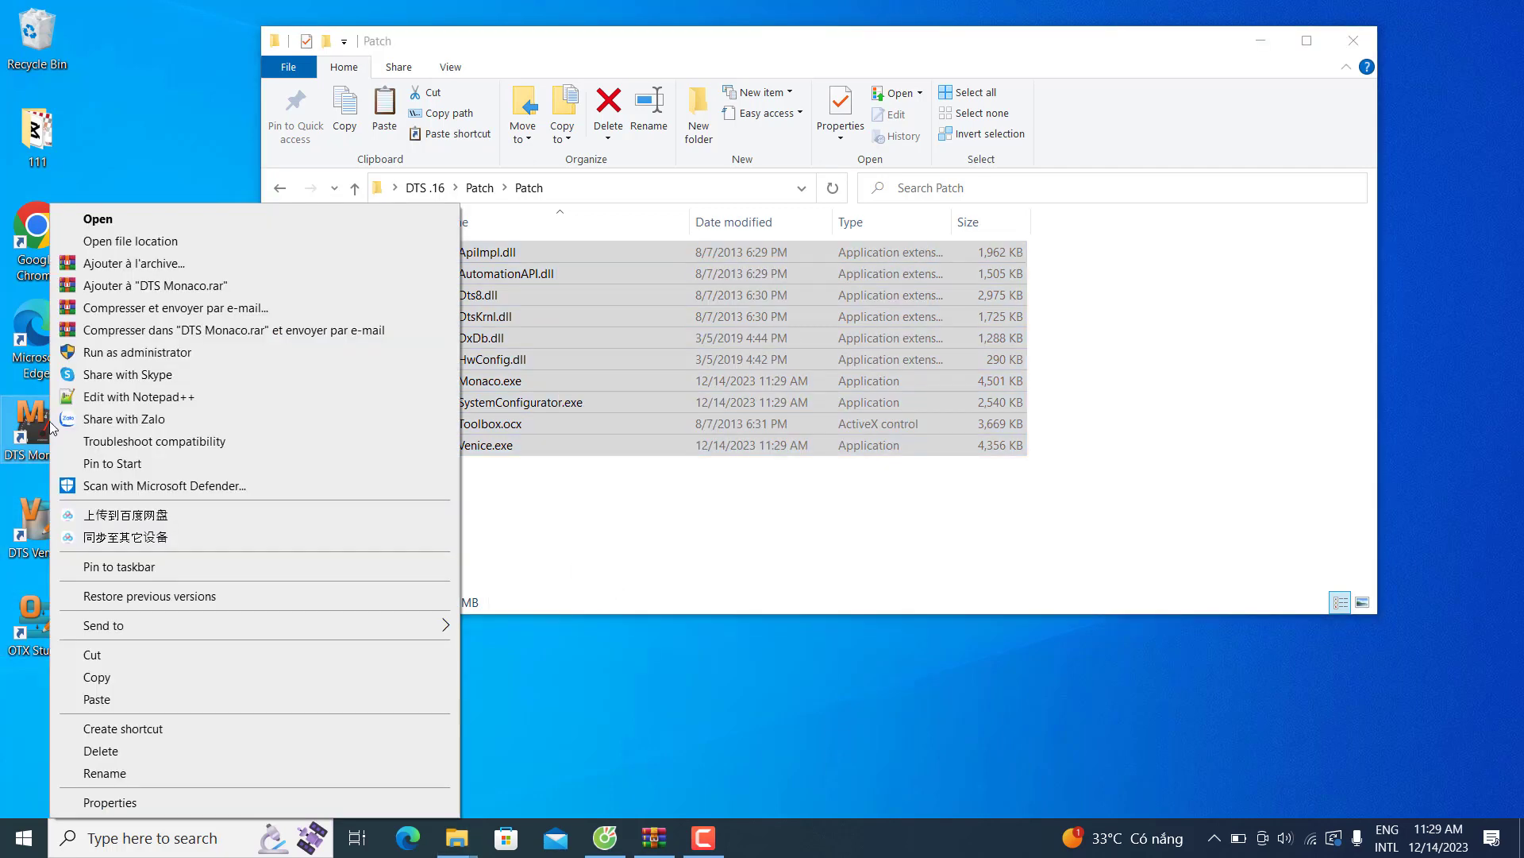
click(131, 241)
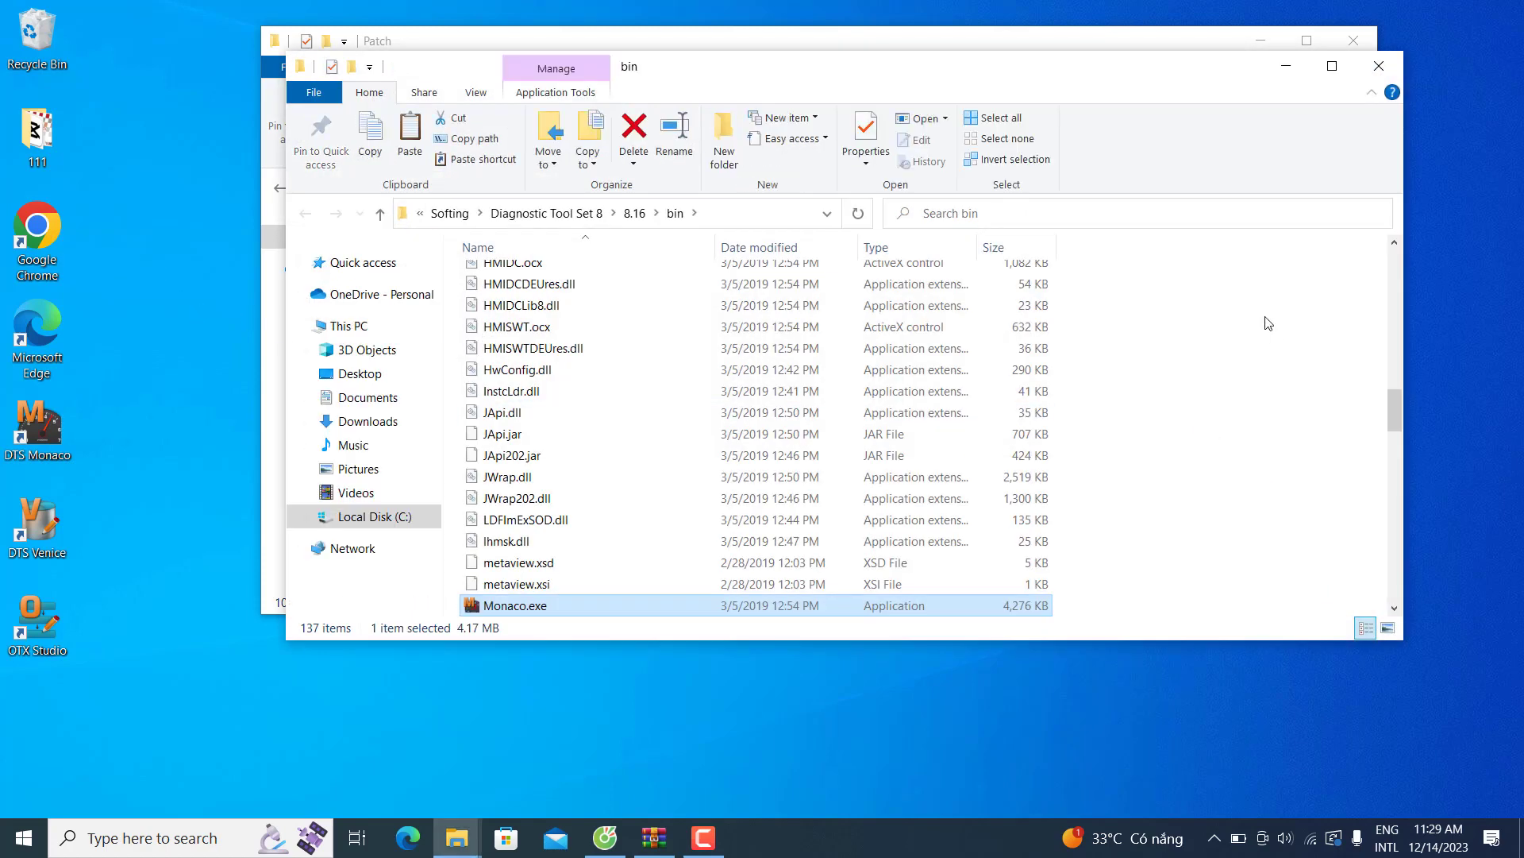
right_click(1268, 323)
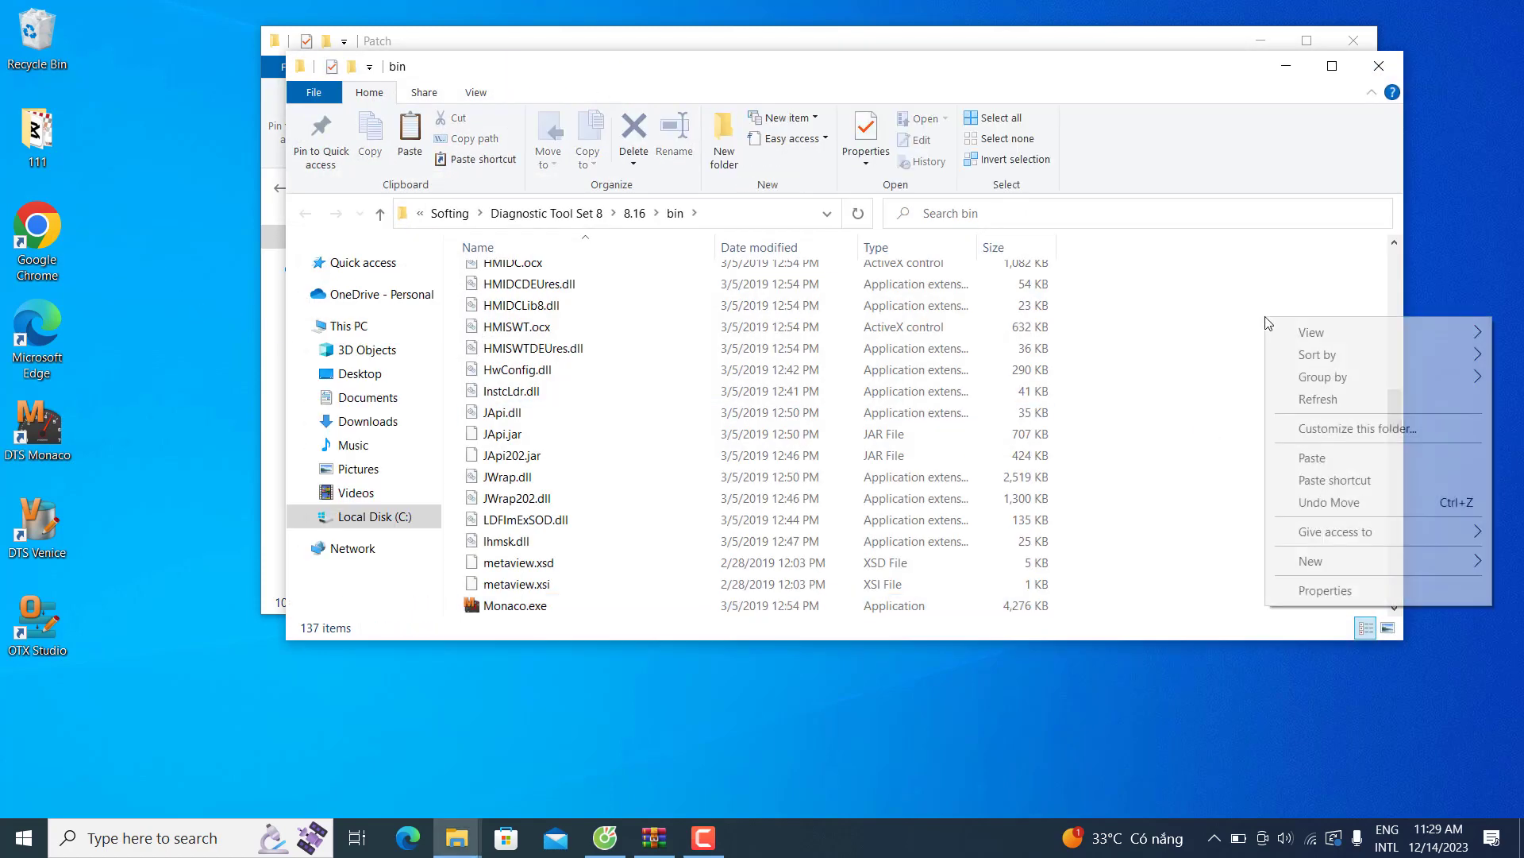
click(1314, 458)
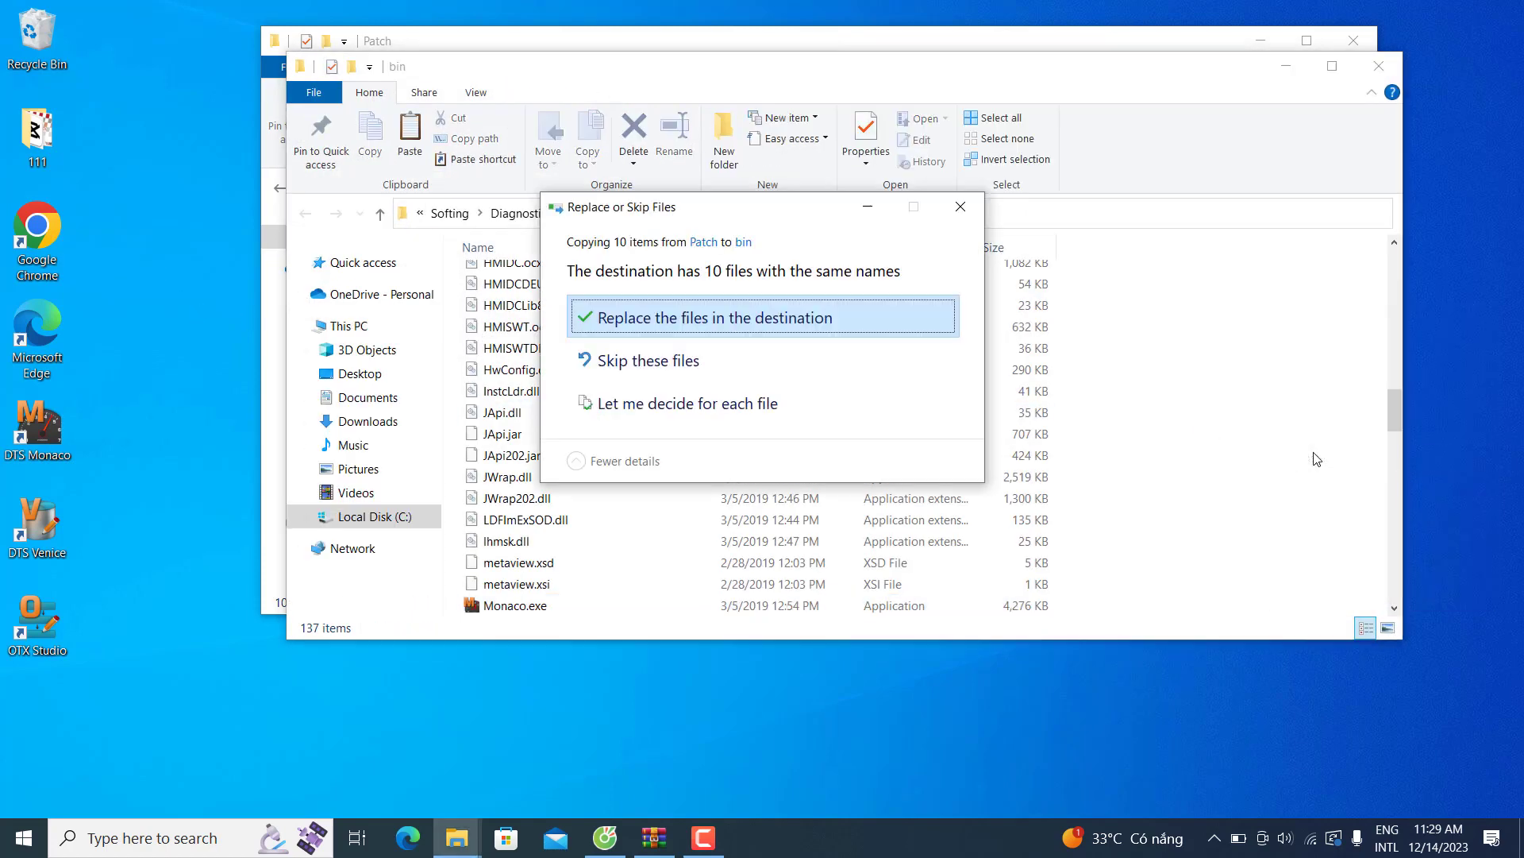
click(656, 317)
click(603, 340)
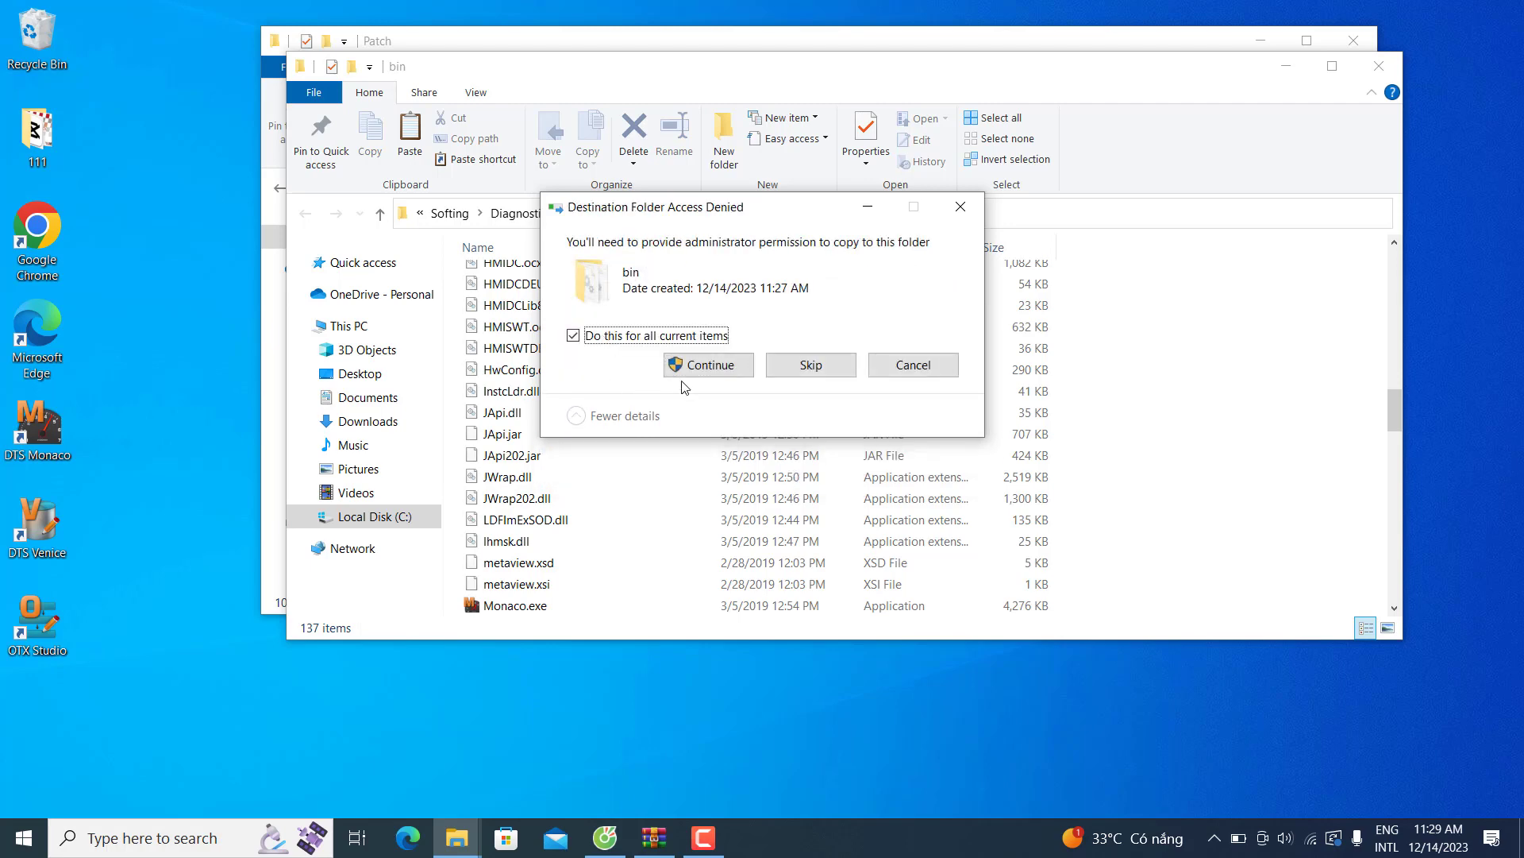
click(709, 366)
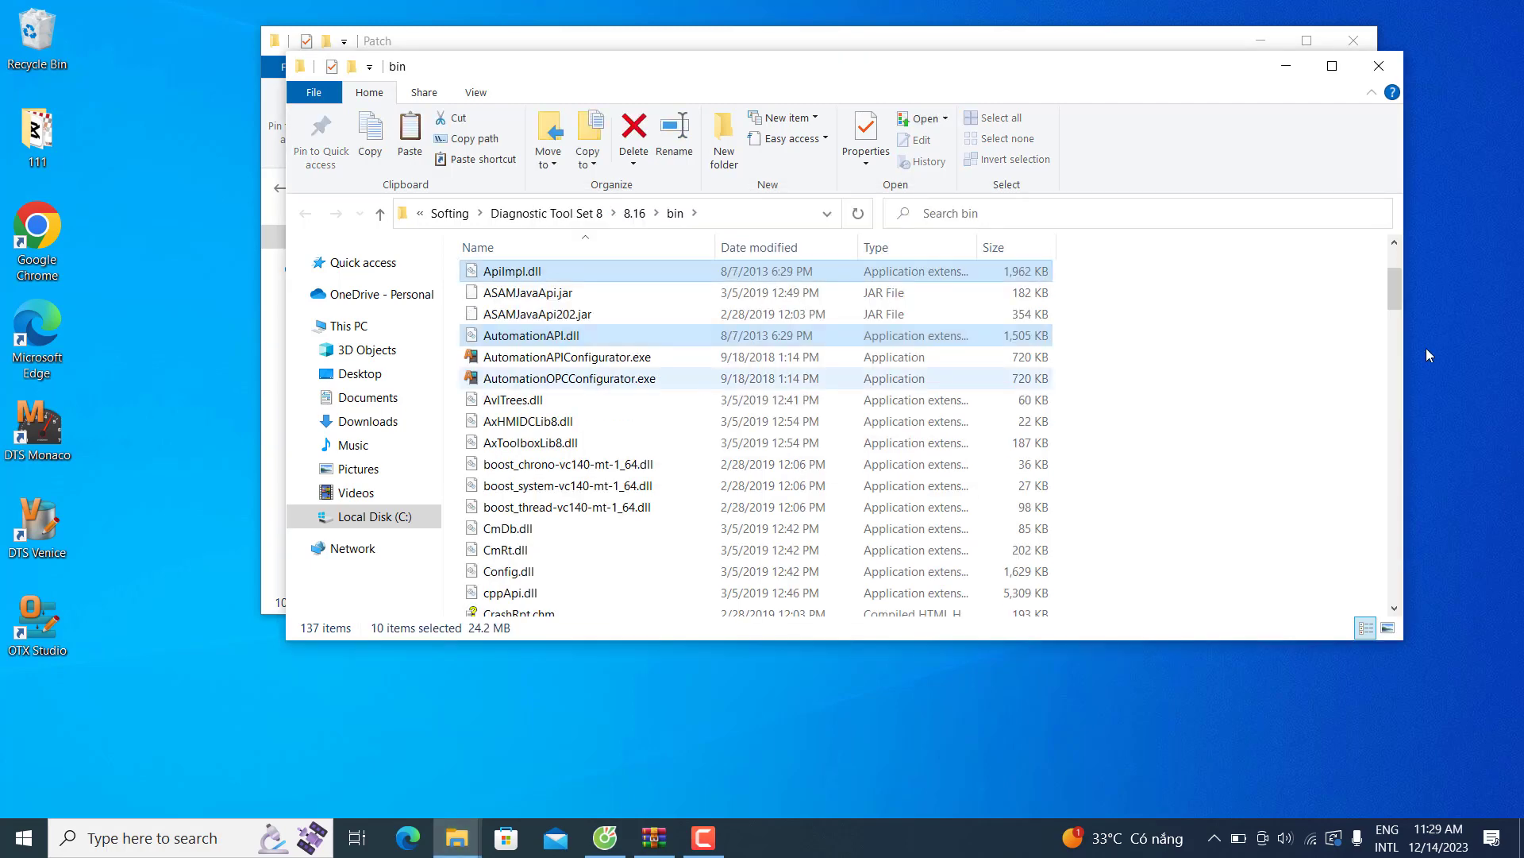
click(1282, 67)
click(1261, 46)
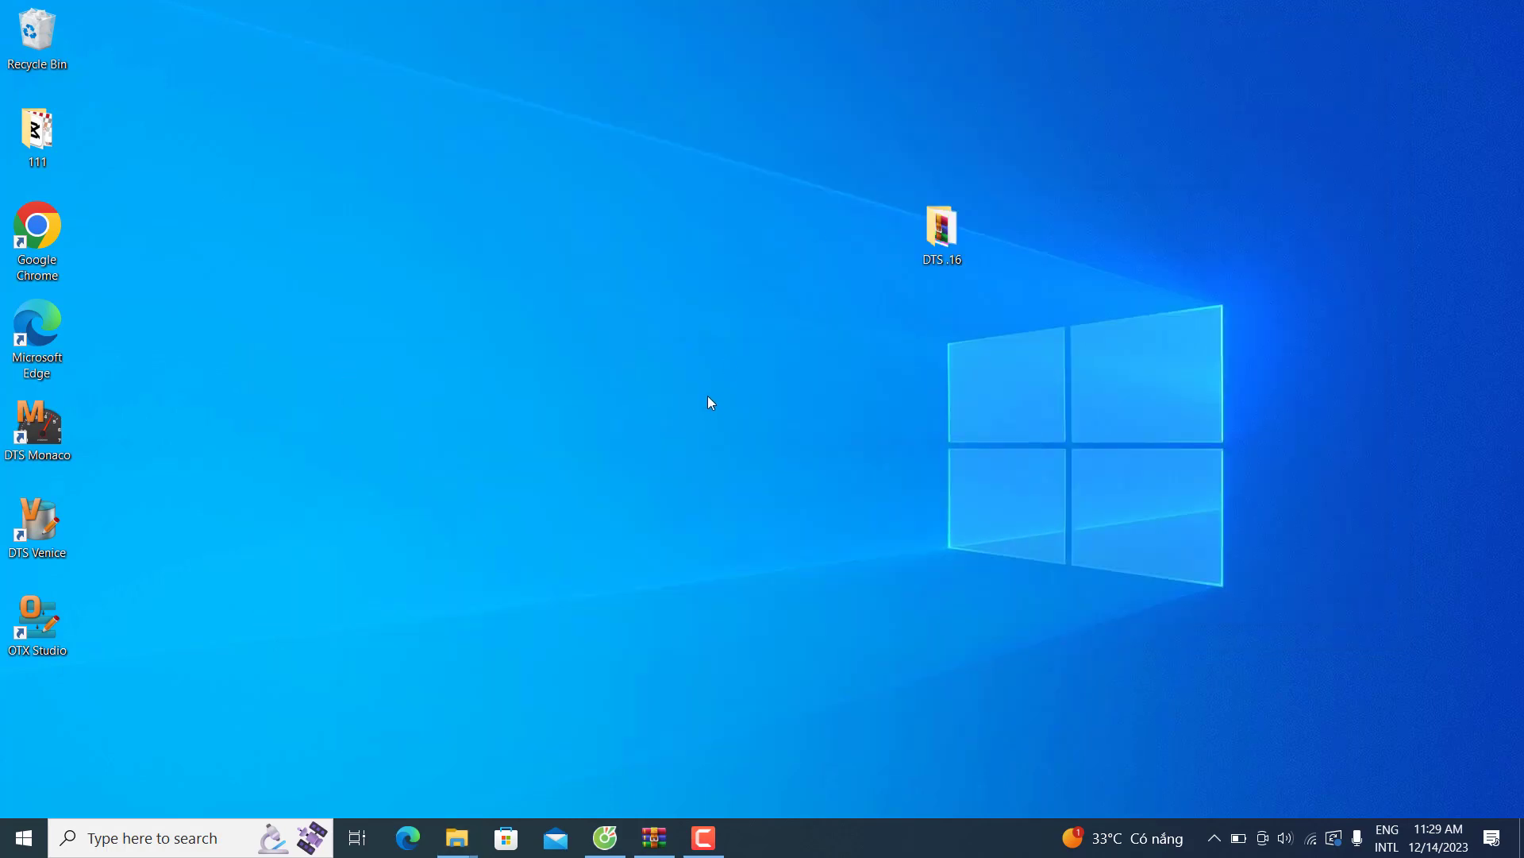
Set the DTS Monaco desktop shortcut to run as administrator in its advanced shortcut properties.
right_click(36, 429)
click(106, 798)
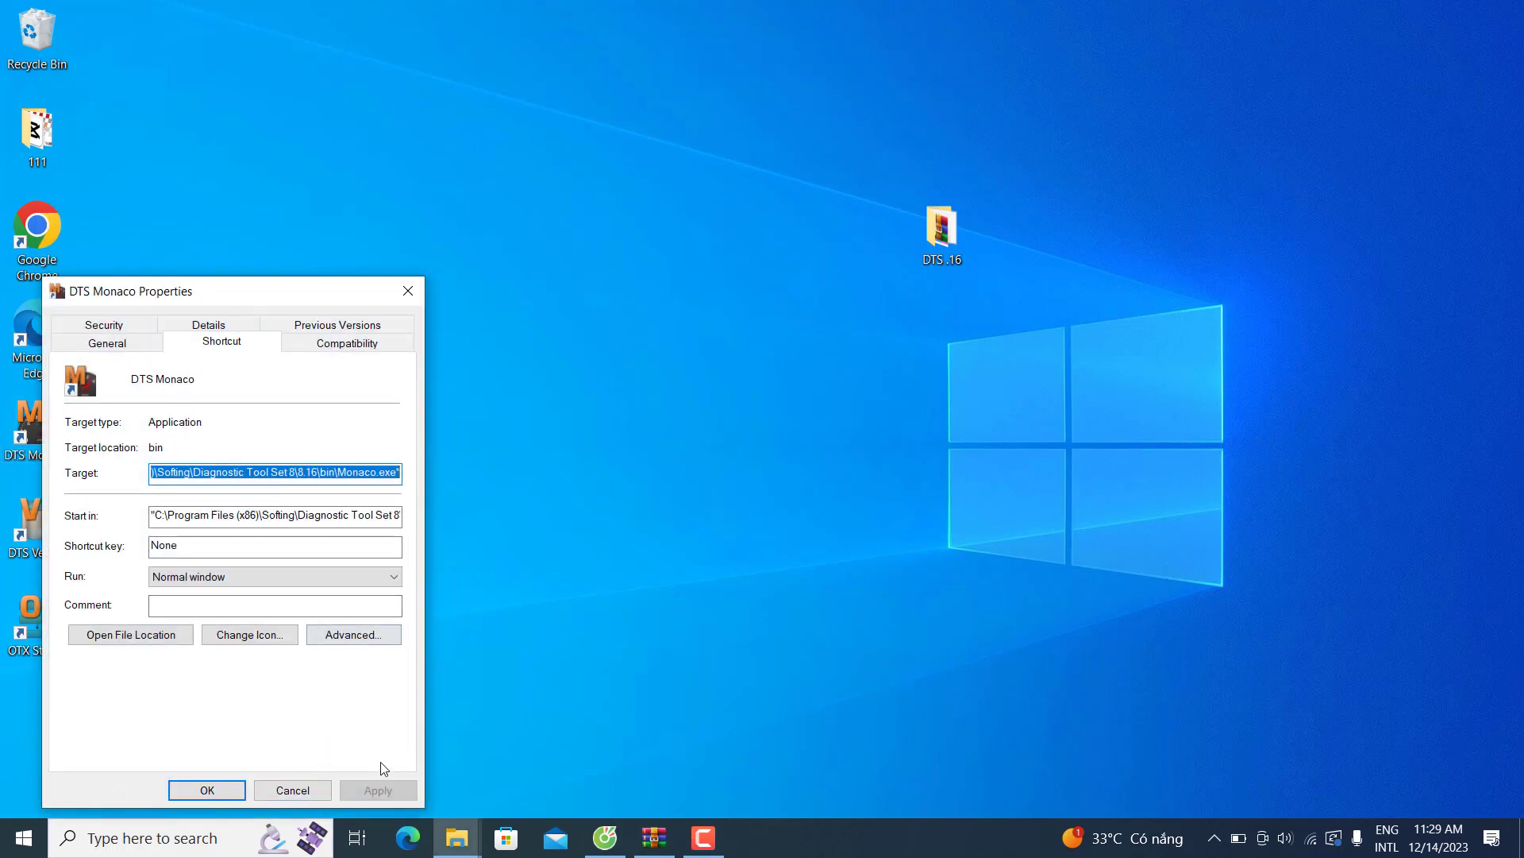
click(362, 633)
click(134, 427)
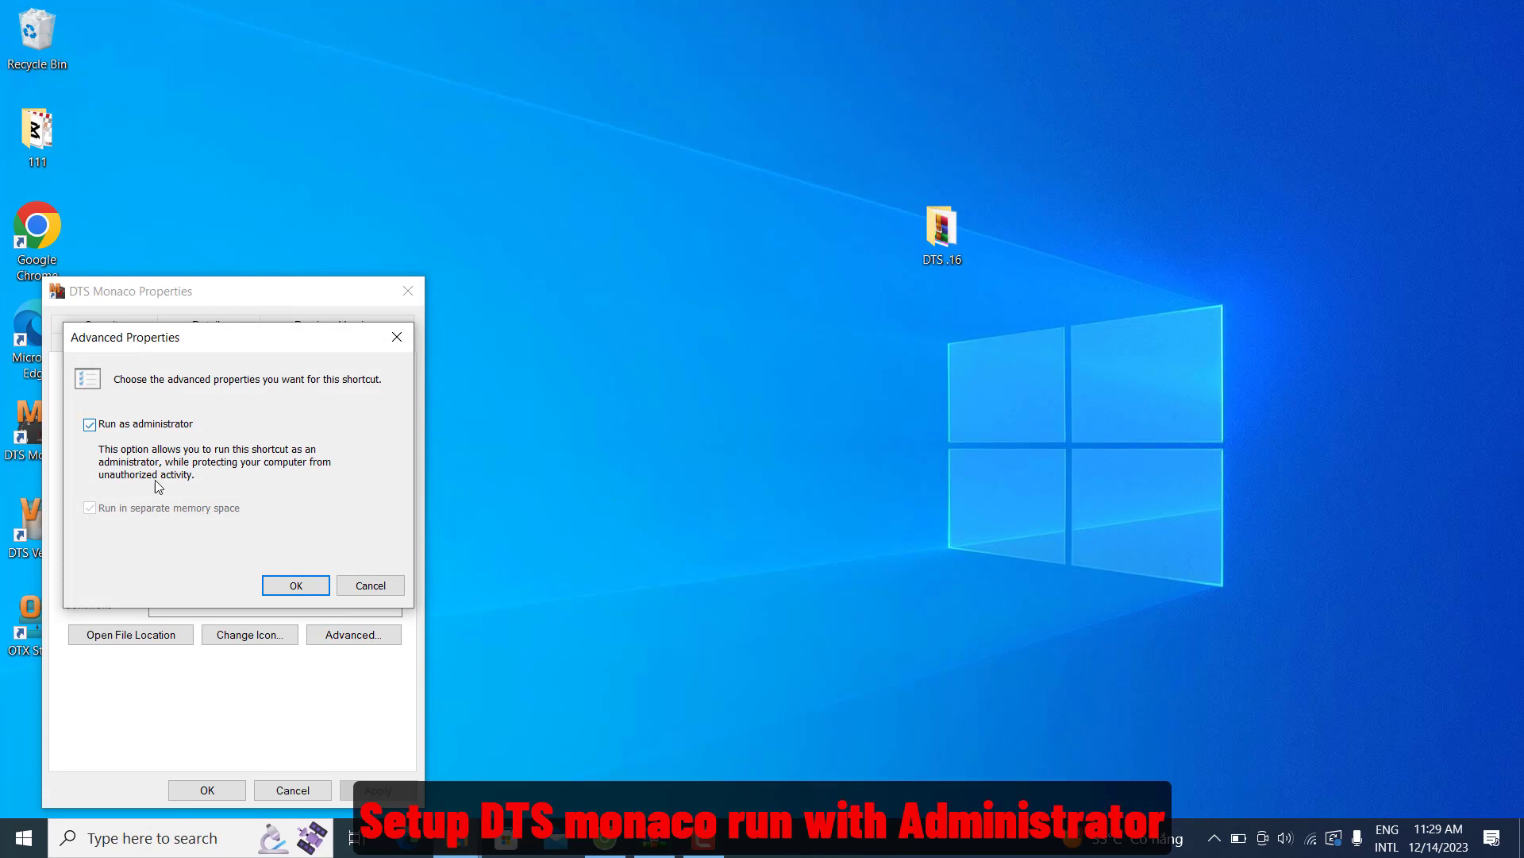
click(322, 591)
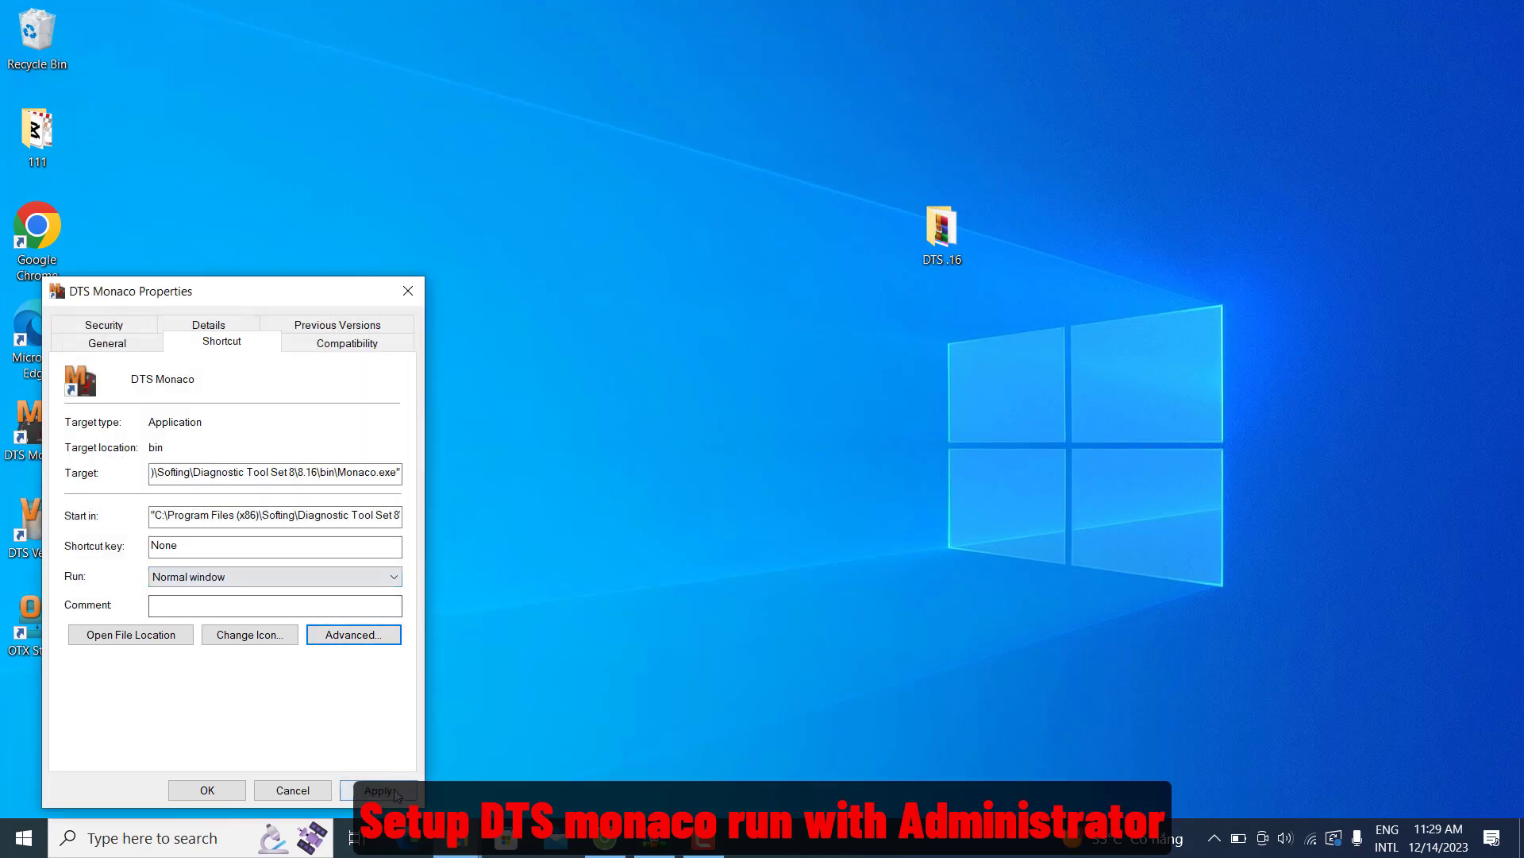
click(378, 790)
Enable running the program as an administrator in the DTS Monaco shortcut's compatibility settings.
click(256, 590)
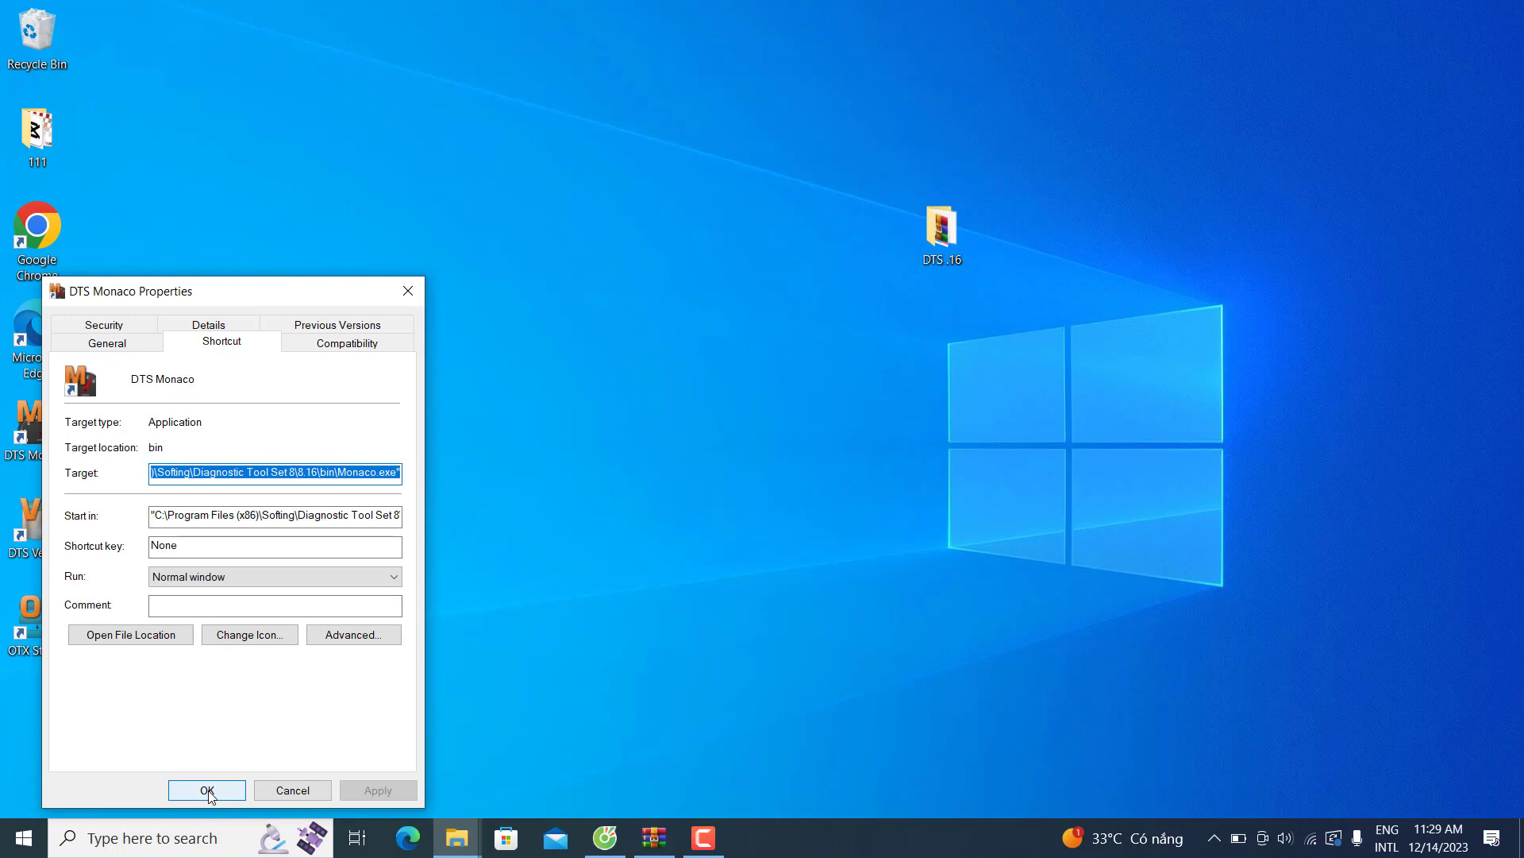
click(347, 343)
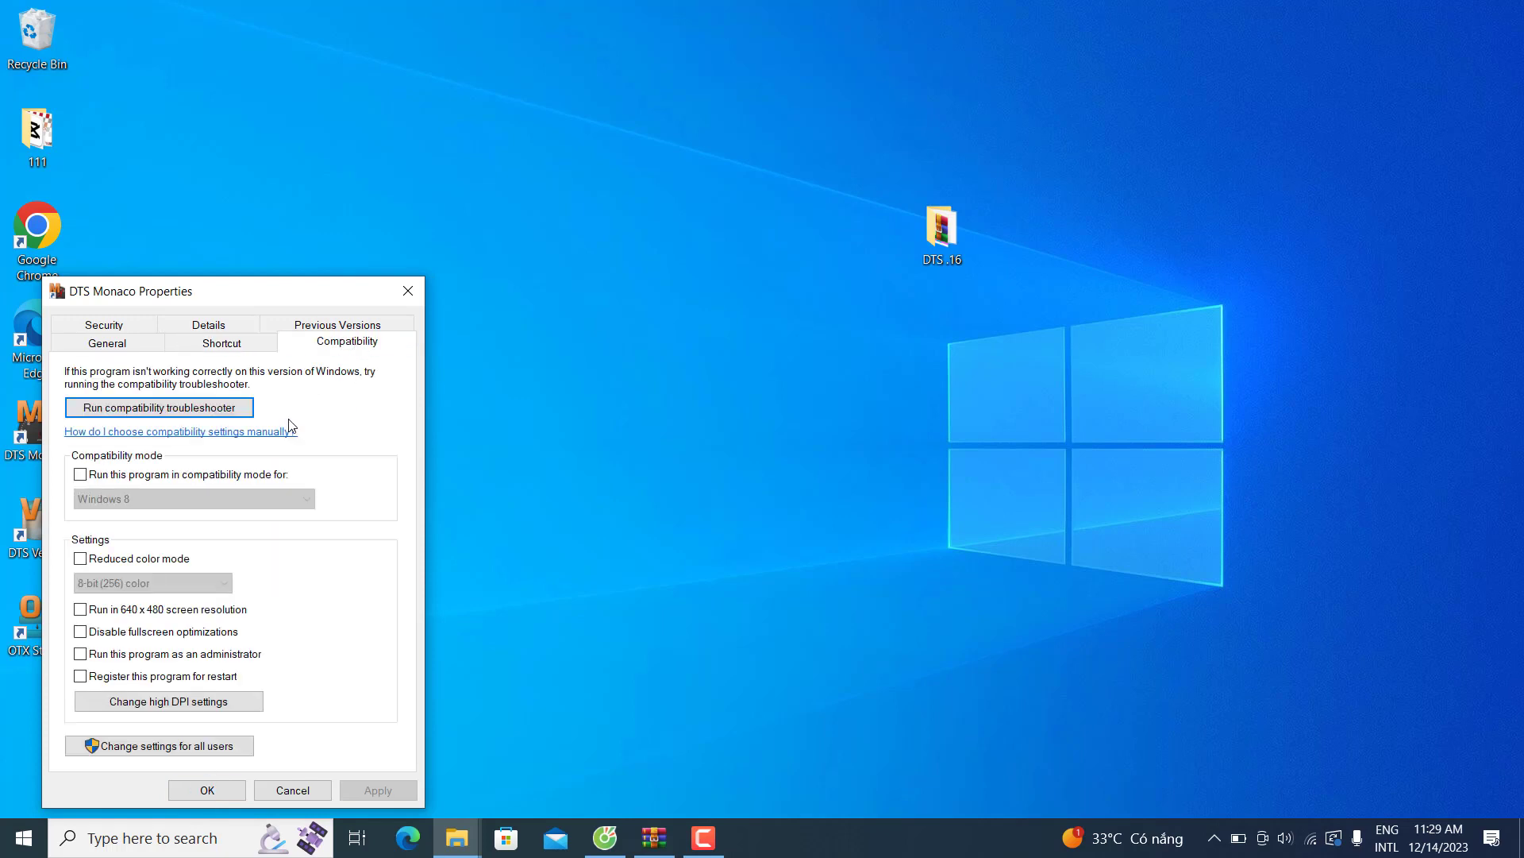
click(134, 663)
click(378, 790)
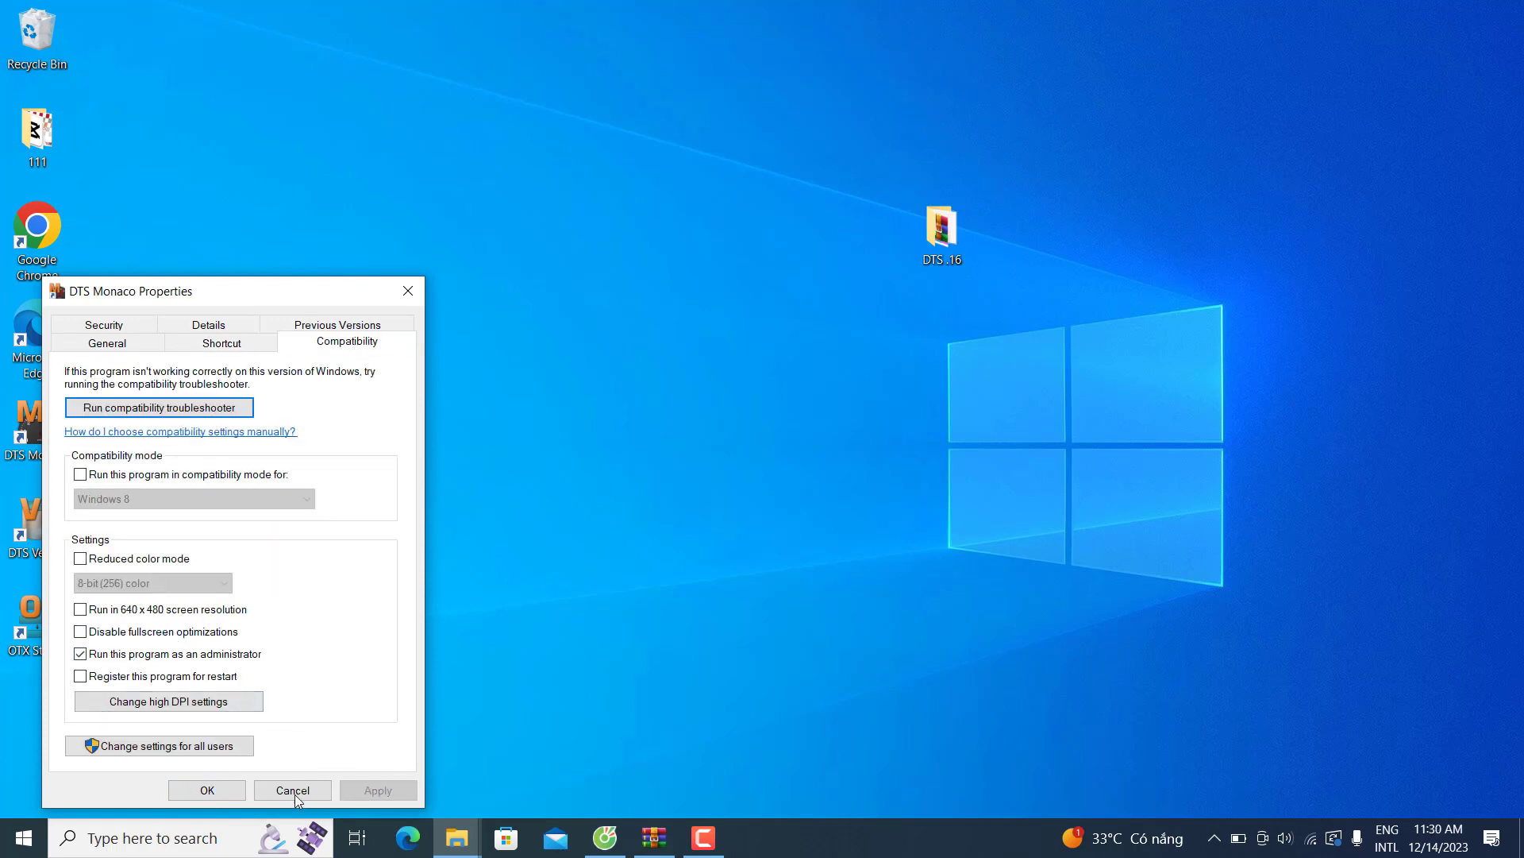
click(183, 790)
Refresh the desktop, then launch DTS Monaco and copy the hardware ID from its registration window.
right_click(365, 271)
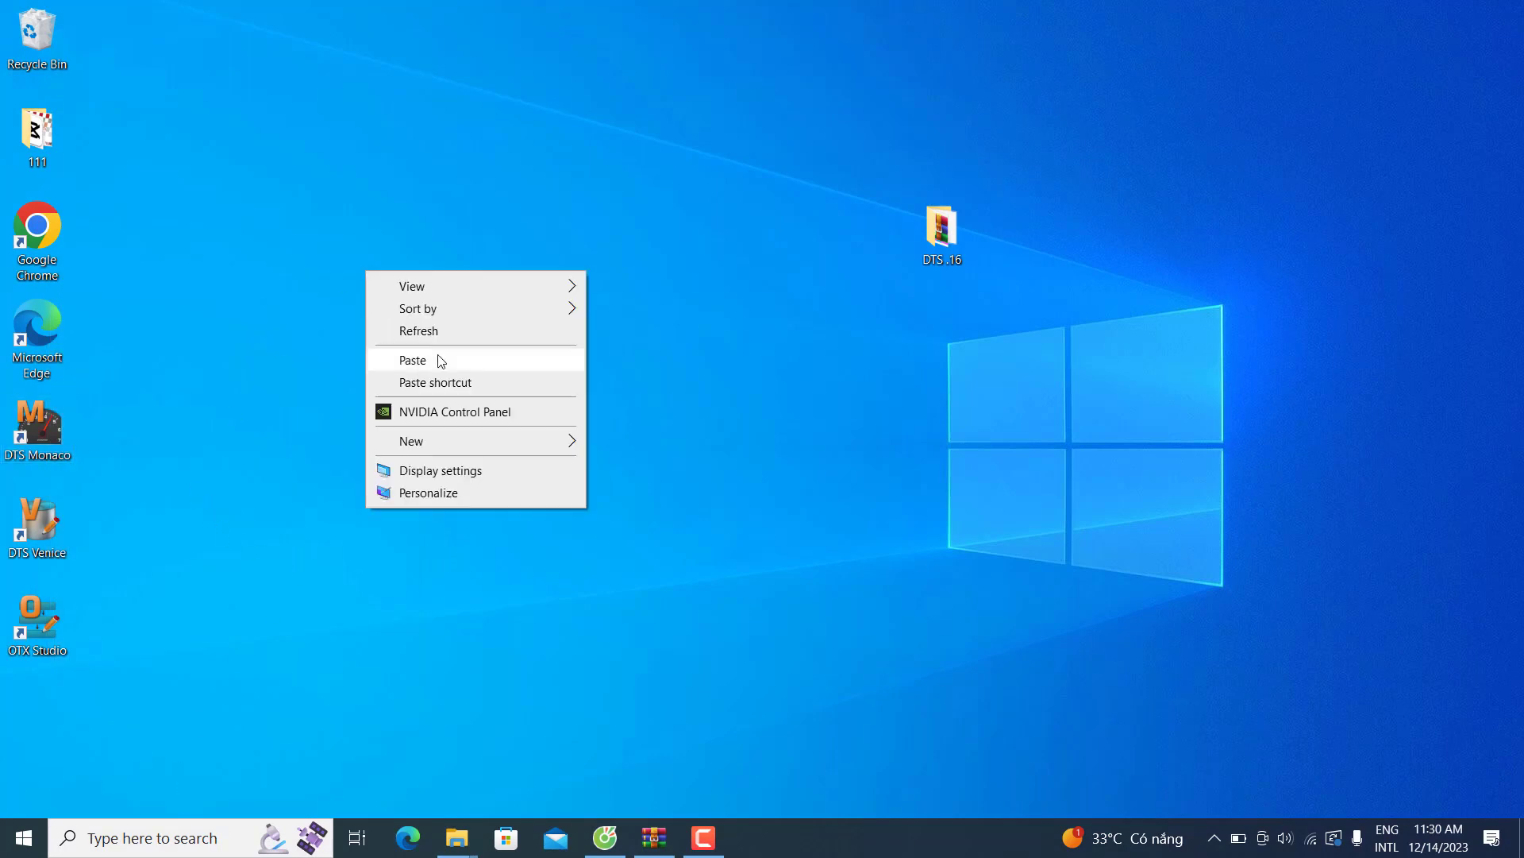
click(439, 331)
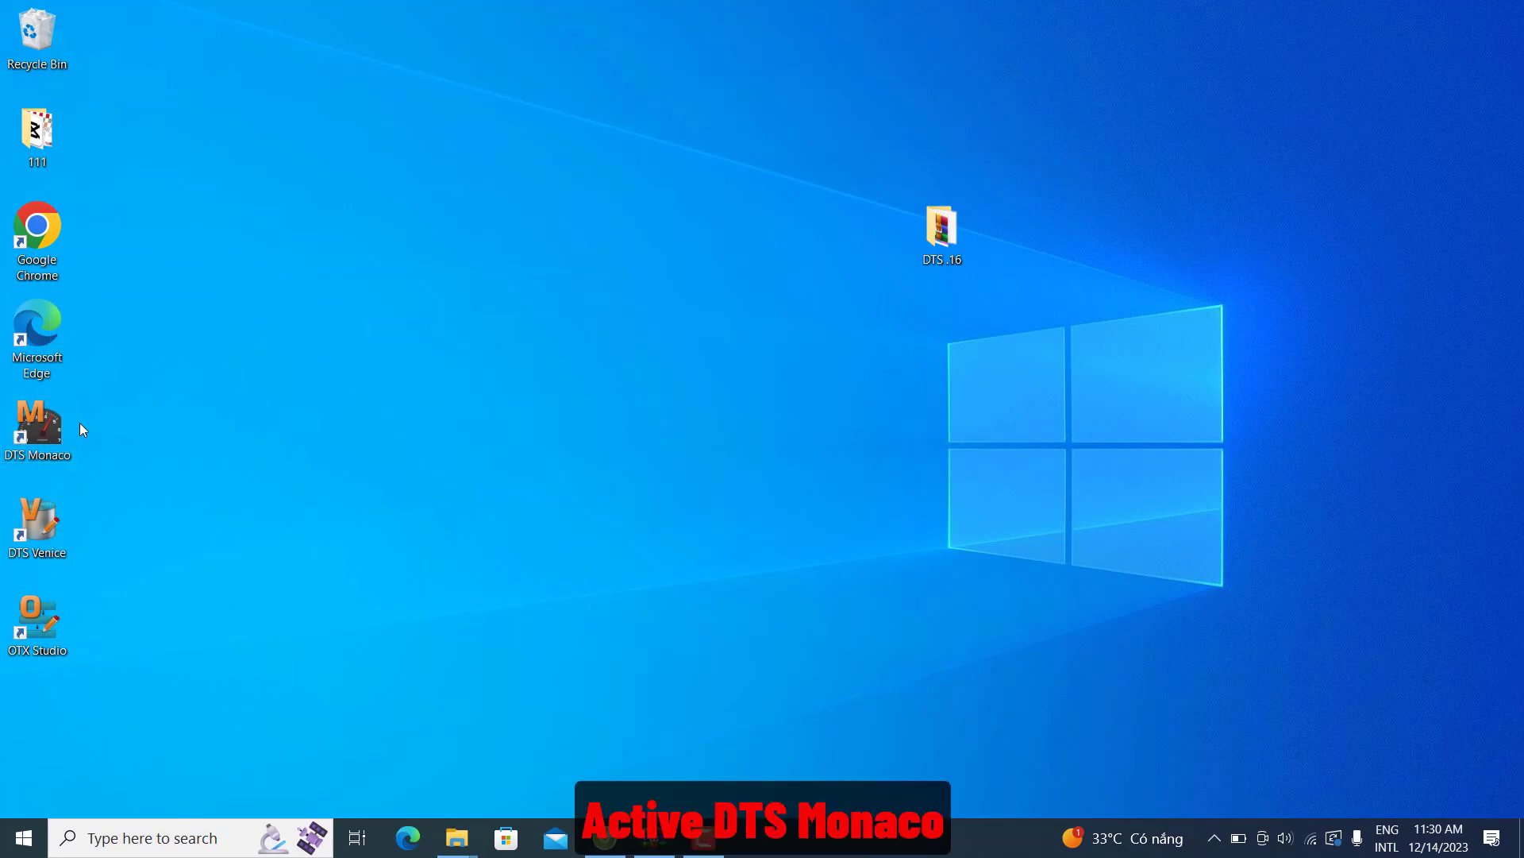
click(57, 426)
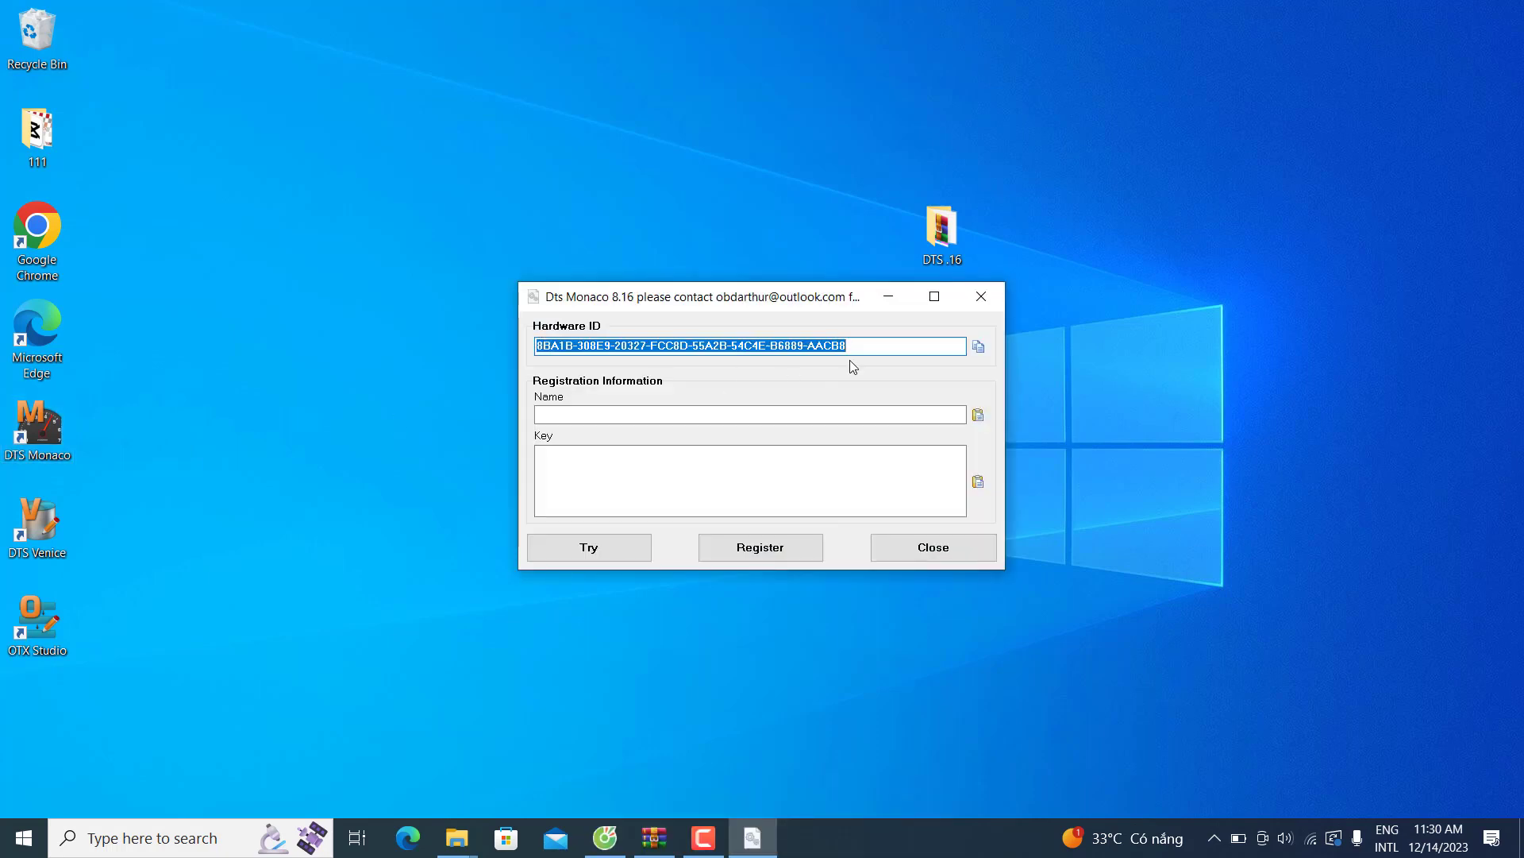
click(979, 347)
Run DTS8.16.exe from DTS8.16.zip in the DTS .16 desktop folder and minimize the archive and folder windows.
double_click(945, 251)
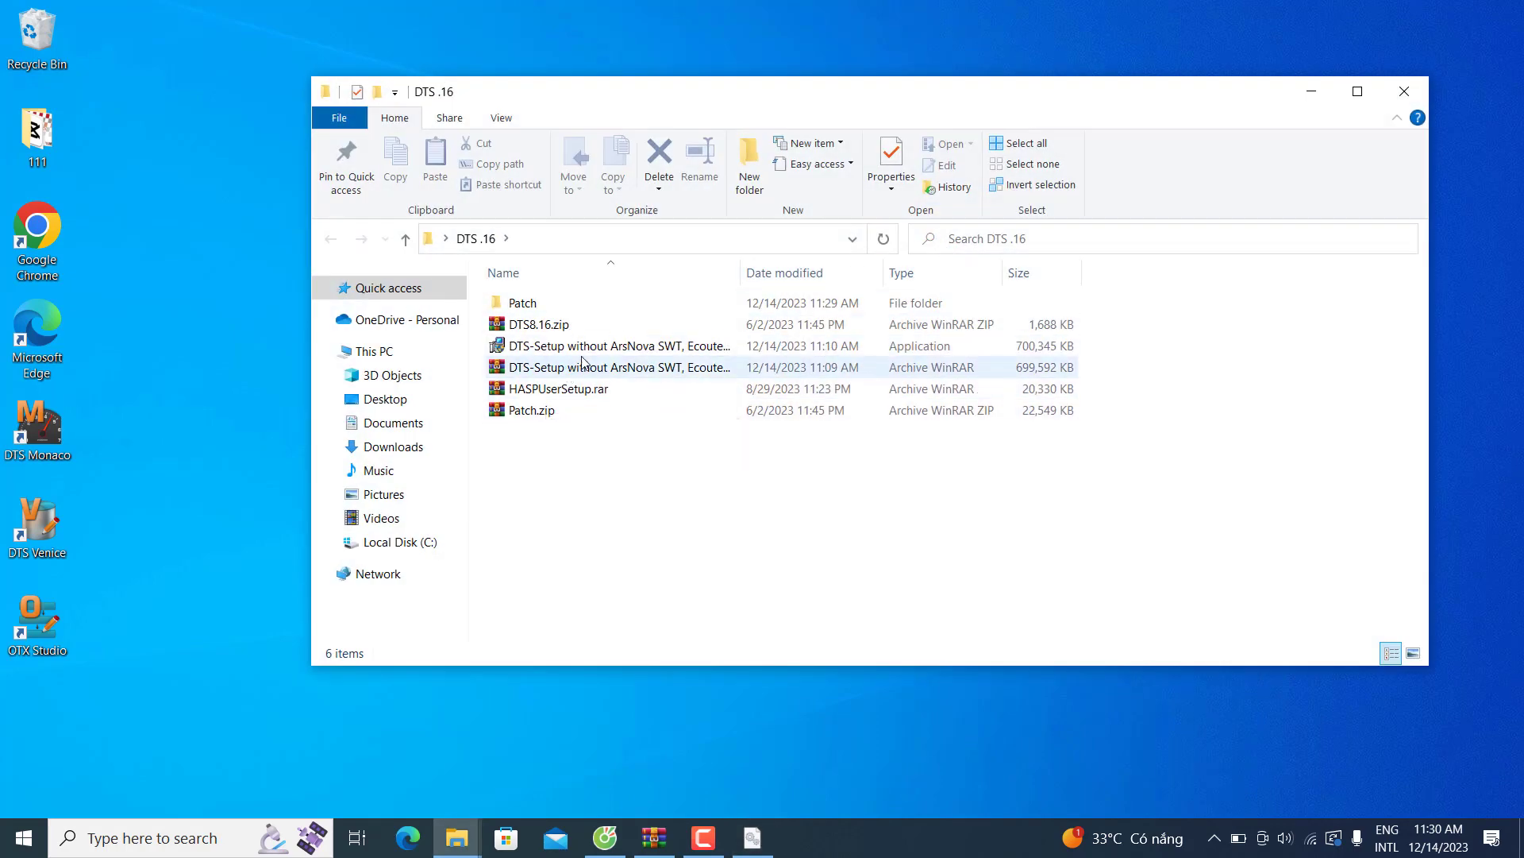
click(558, 327)
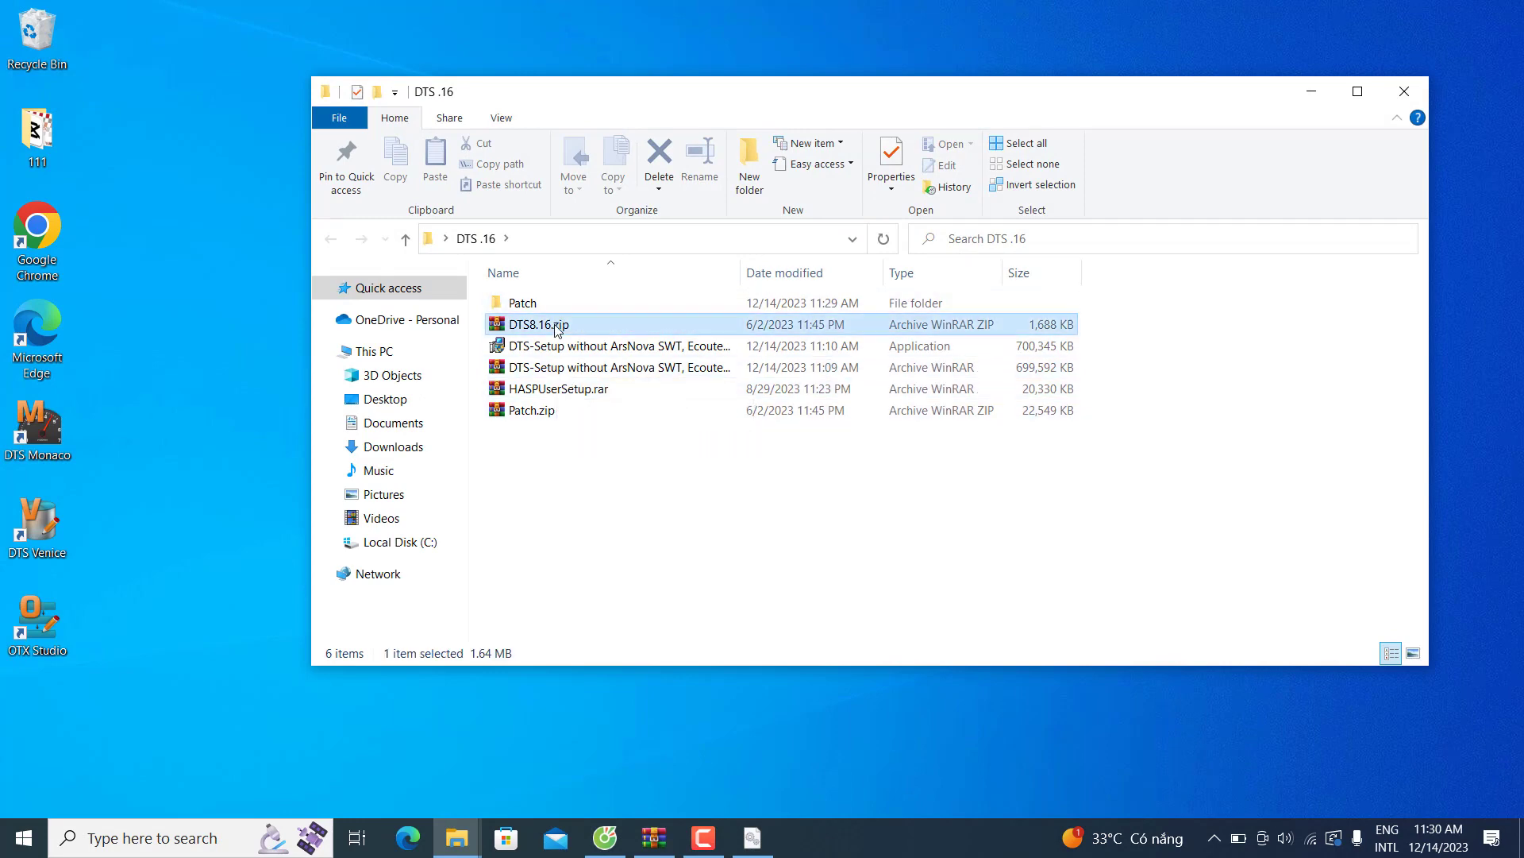
double_click(557, 327)
click(211, 298)
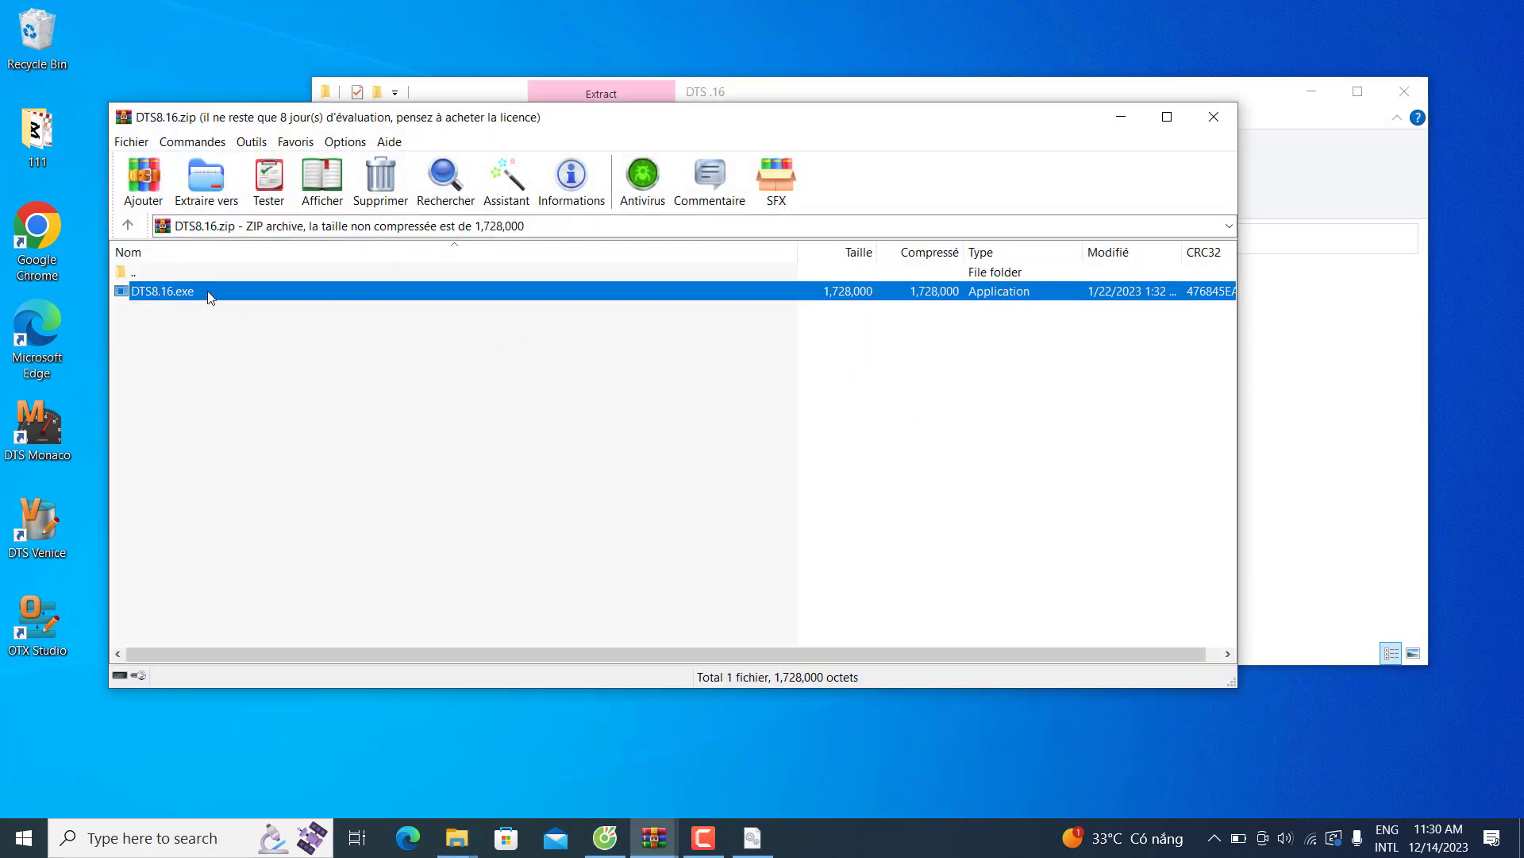
double_click(211, 294)
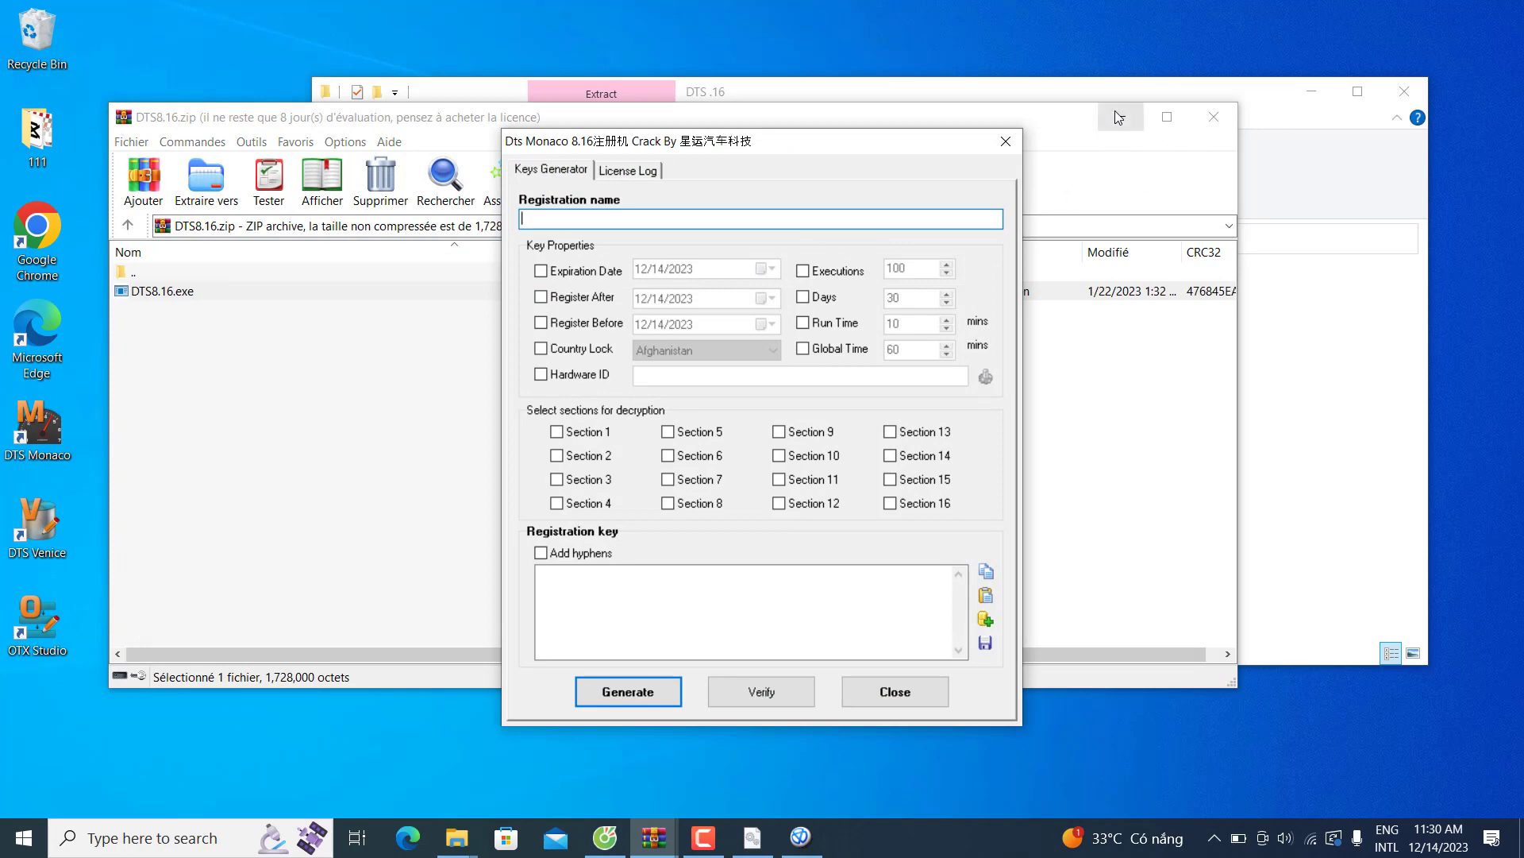
click(1118, 118)
click(1311, 91)
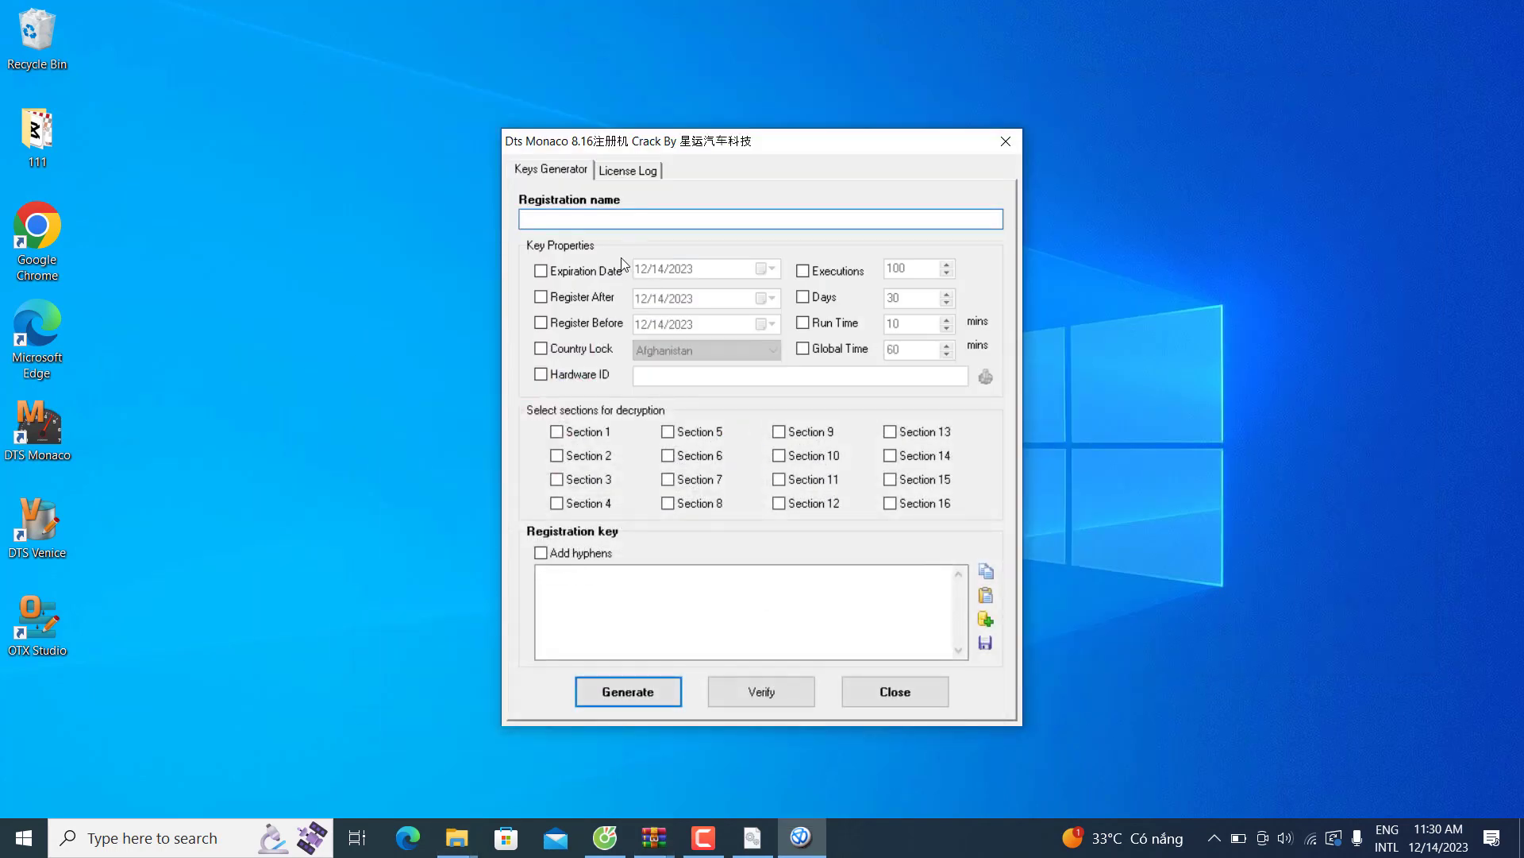
Generate a registration key with the copied hardware ID as both the registration name and the enabled Hardware ID property.
key(ctrl+v)
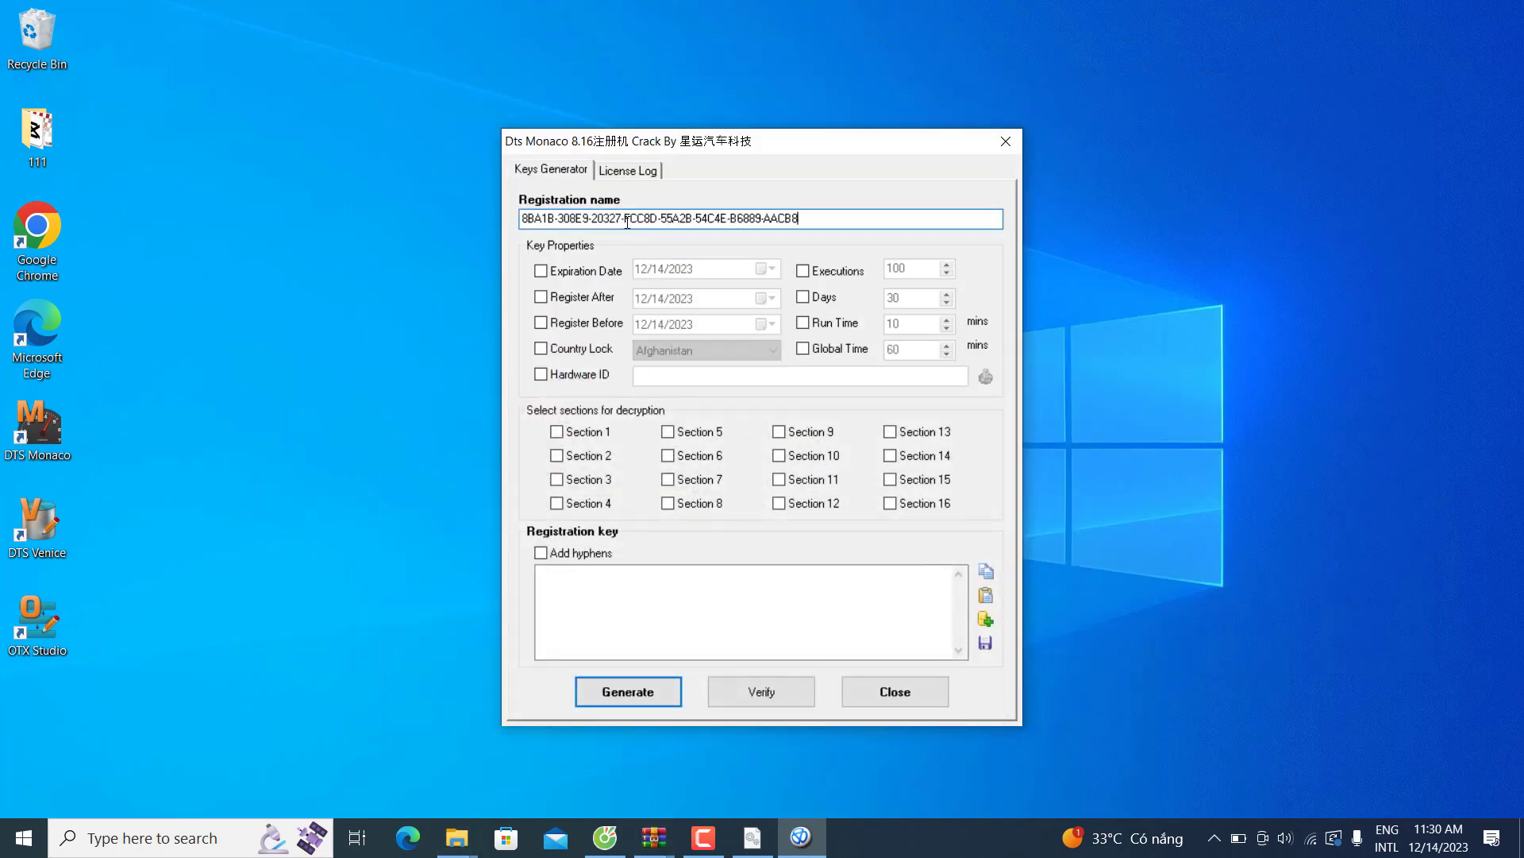
click(553, 377)
click(660, 382)
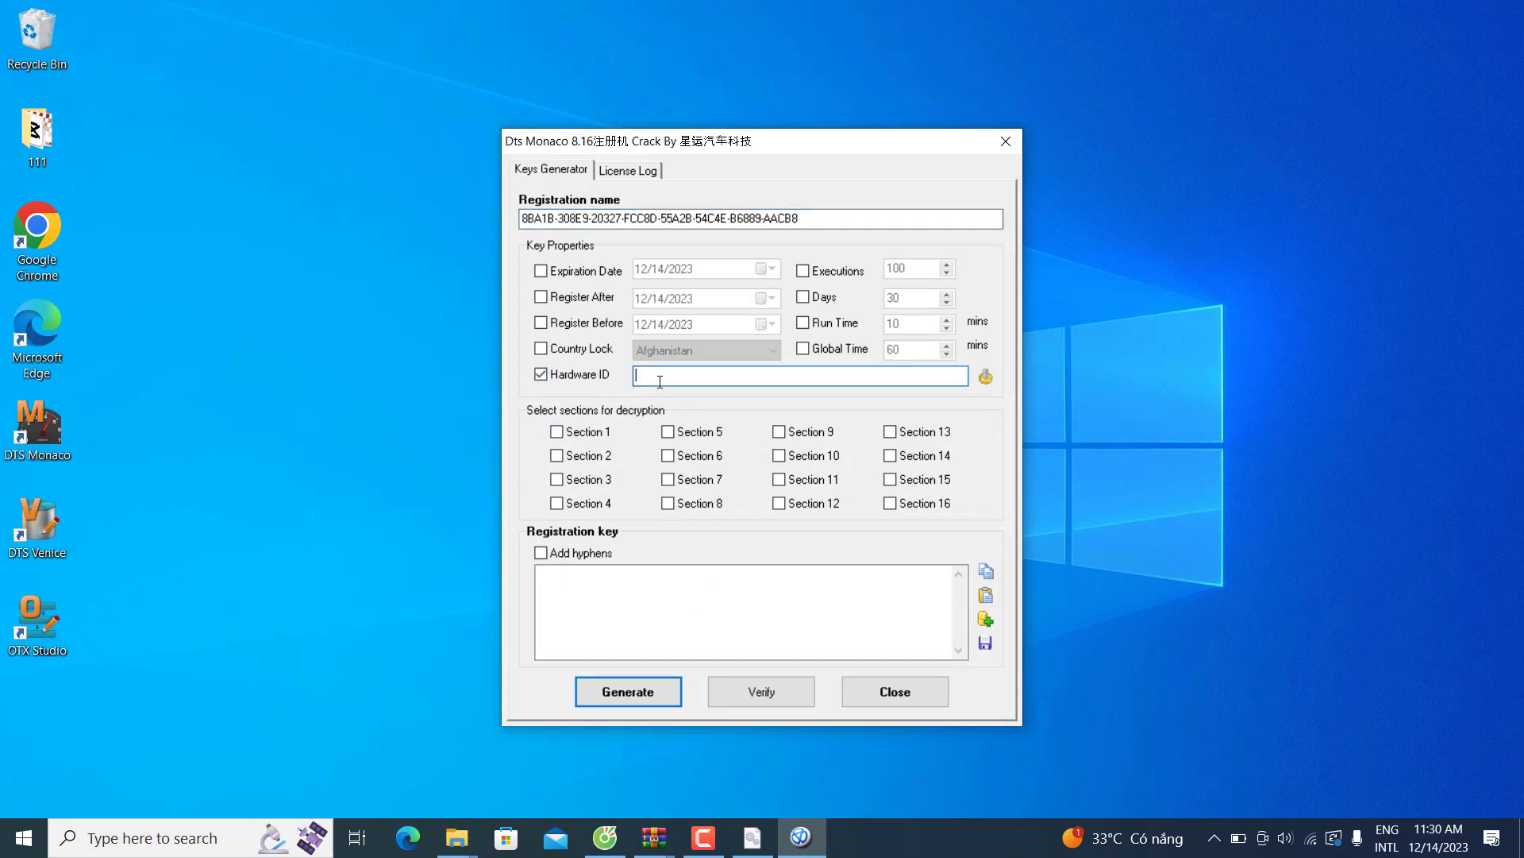
key(ctrl+v)
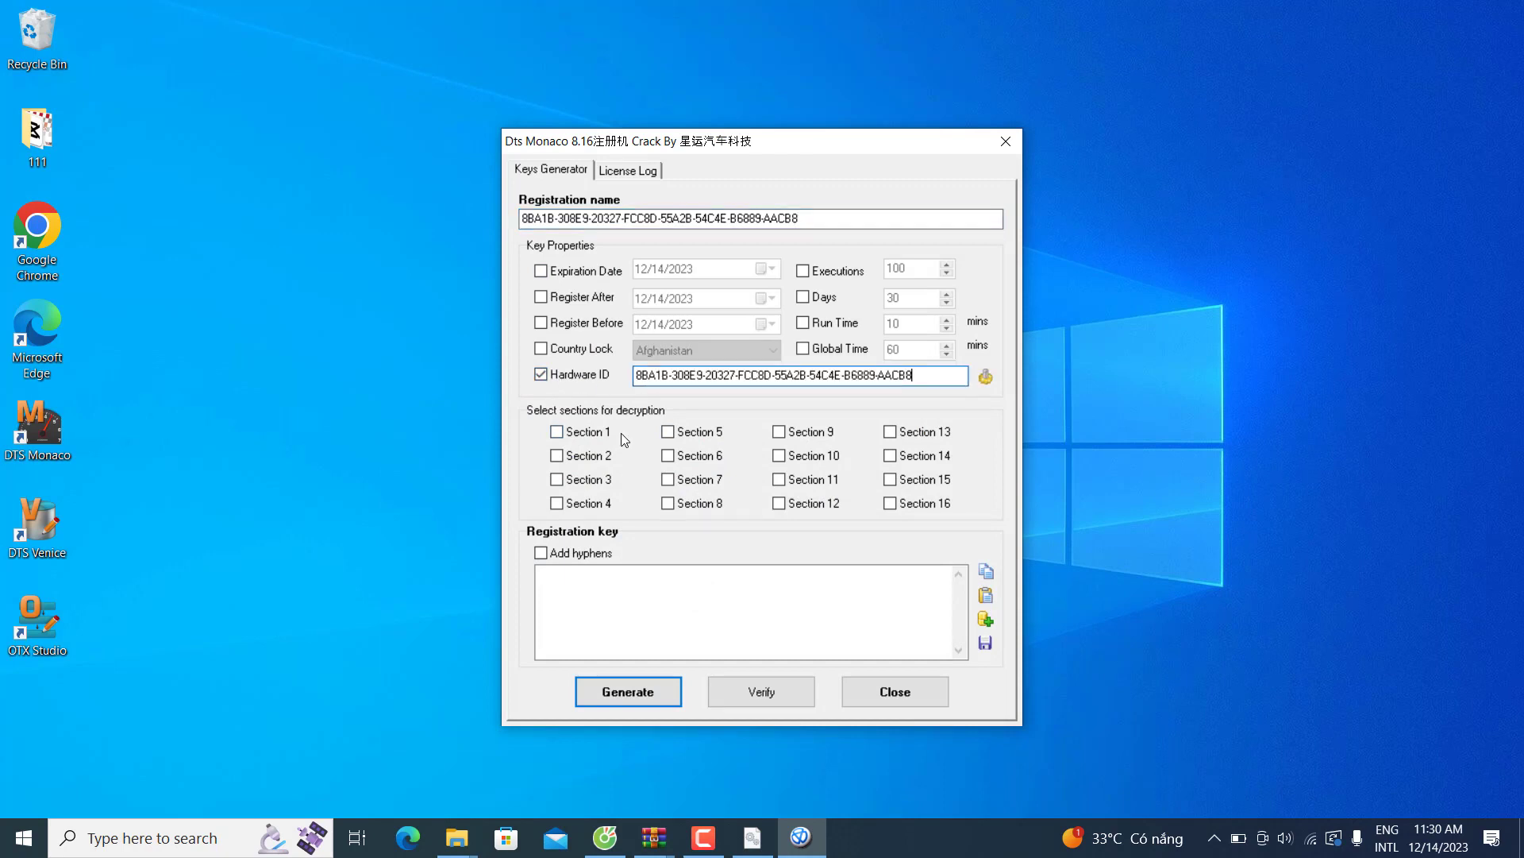
click(642, 690)
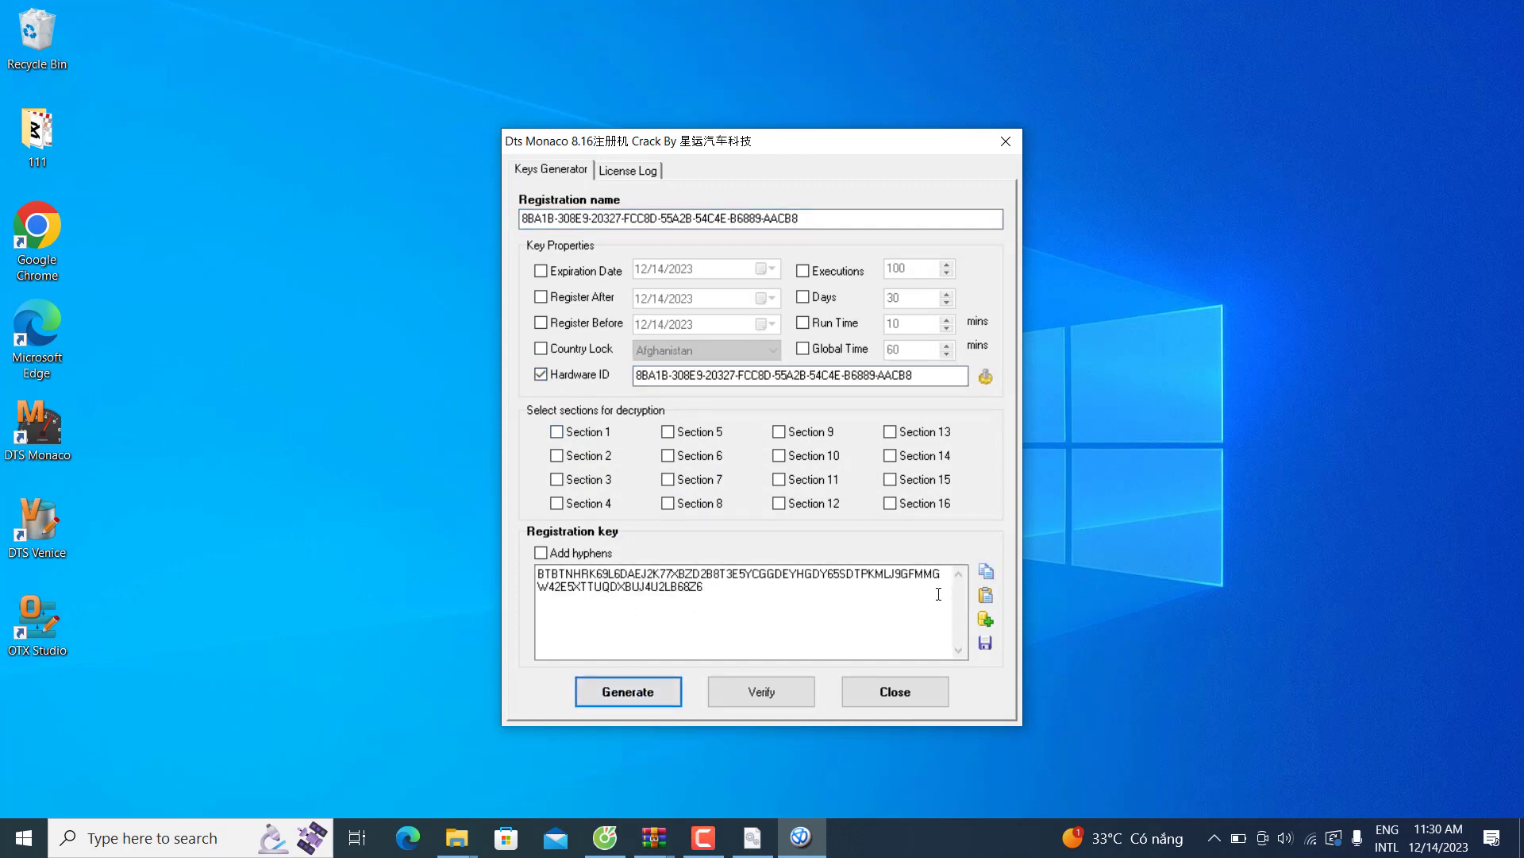
Register DTS Monaco with the hardware ID as the name and the generated registration key, and close the key generator.
click(752, 838)
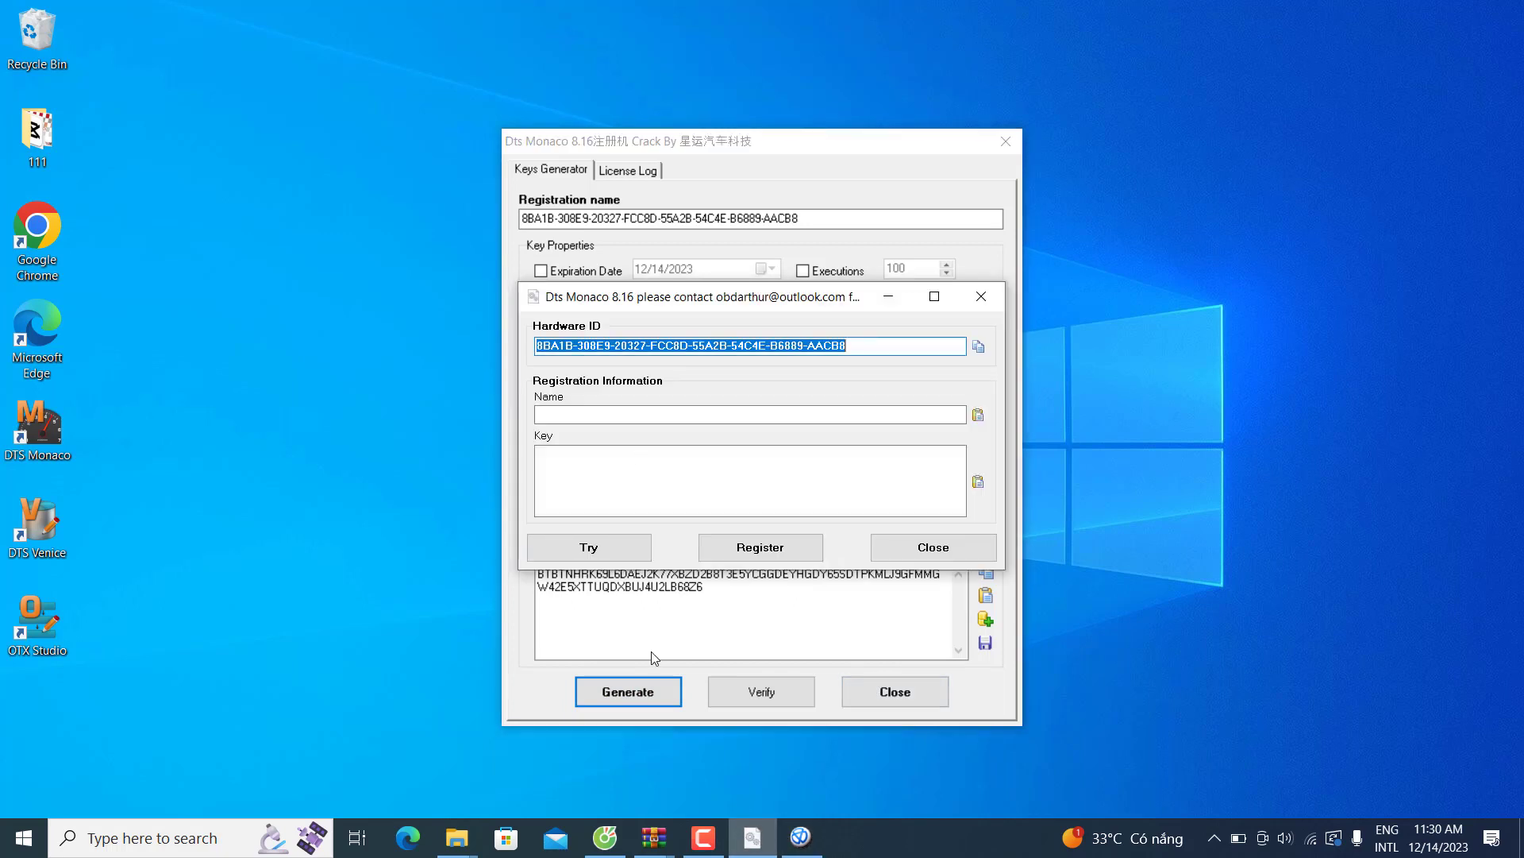
click(614, 415)
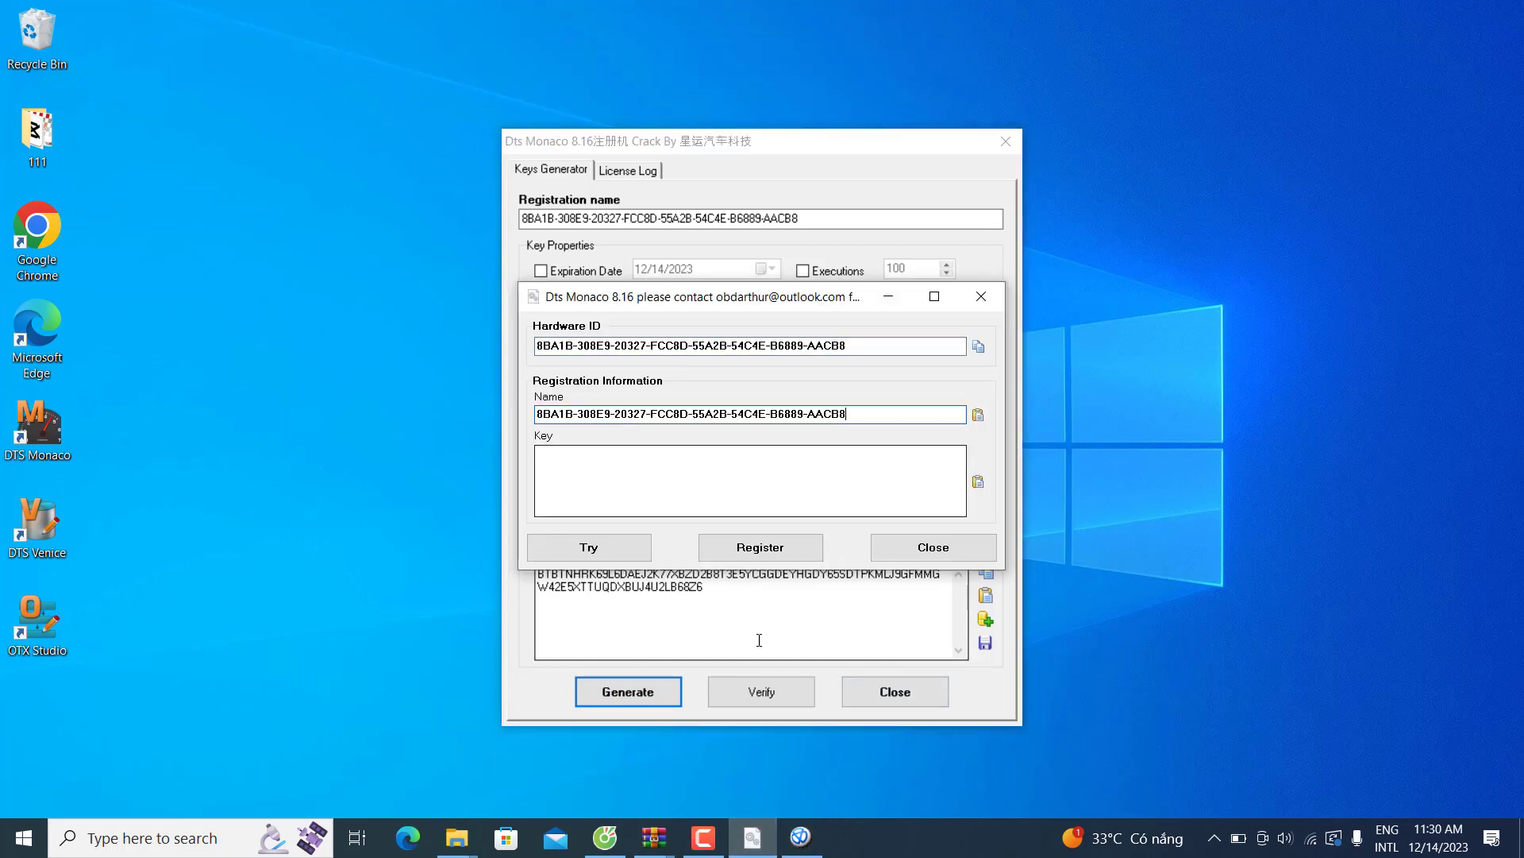
click(609, 579)
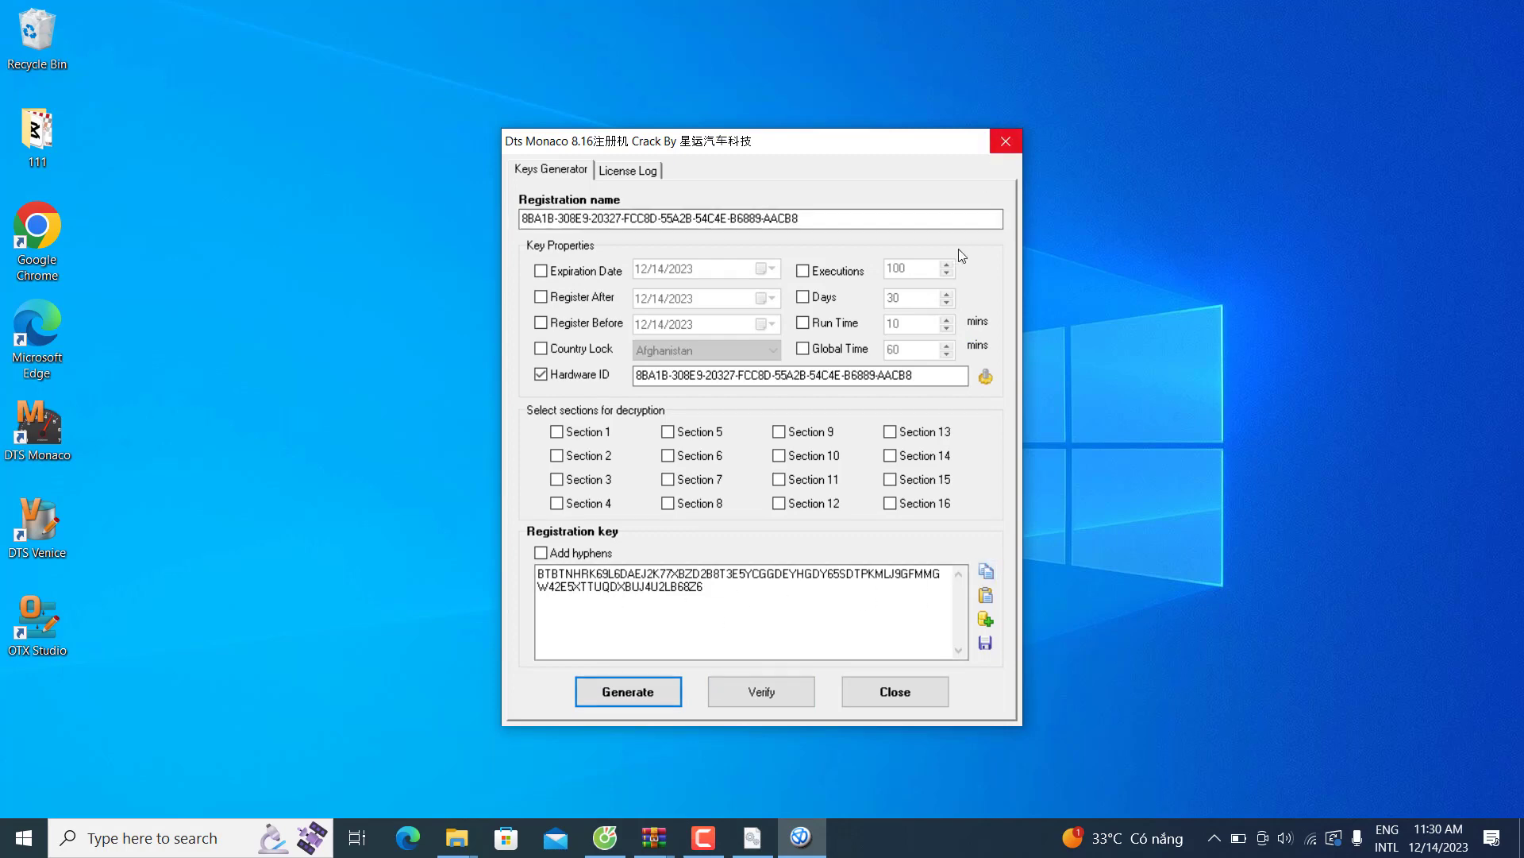
click(1005, 141)
click(674, 475)
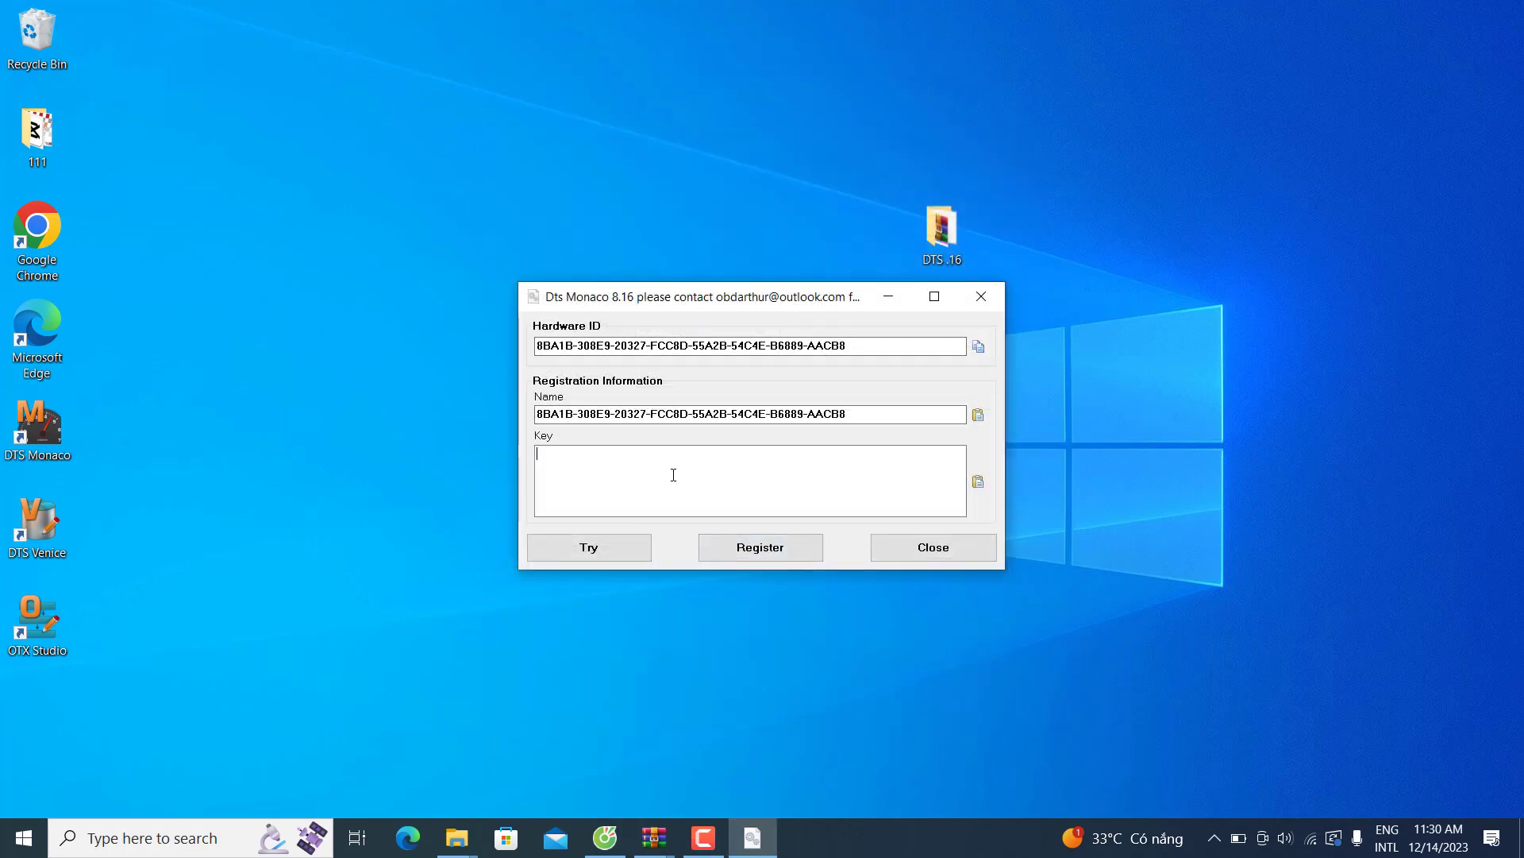
key(ctrl+v)
click(789, 548)
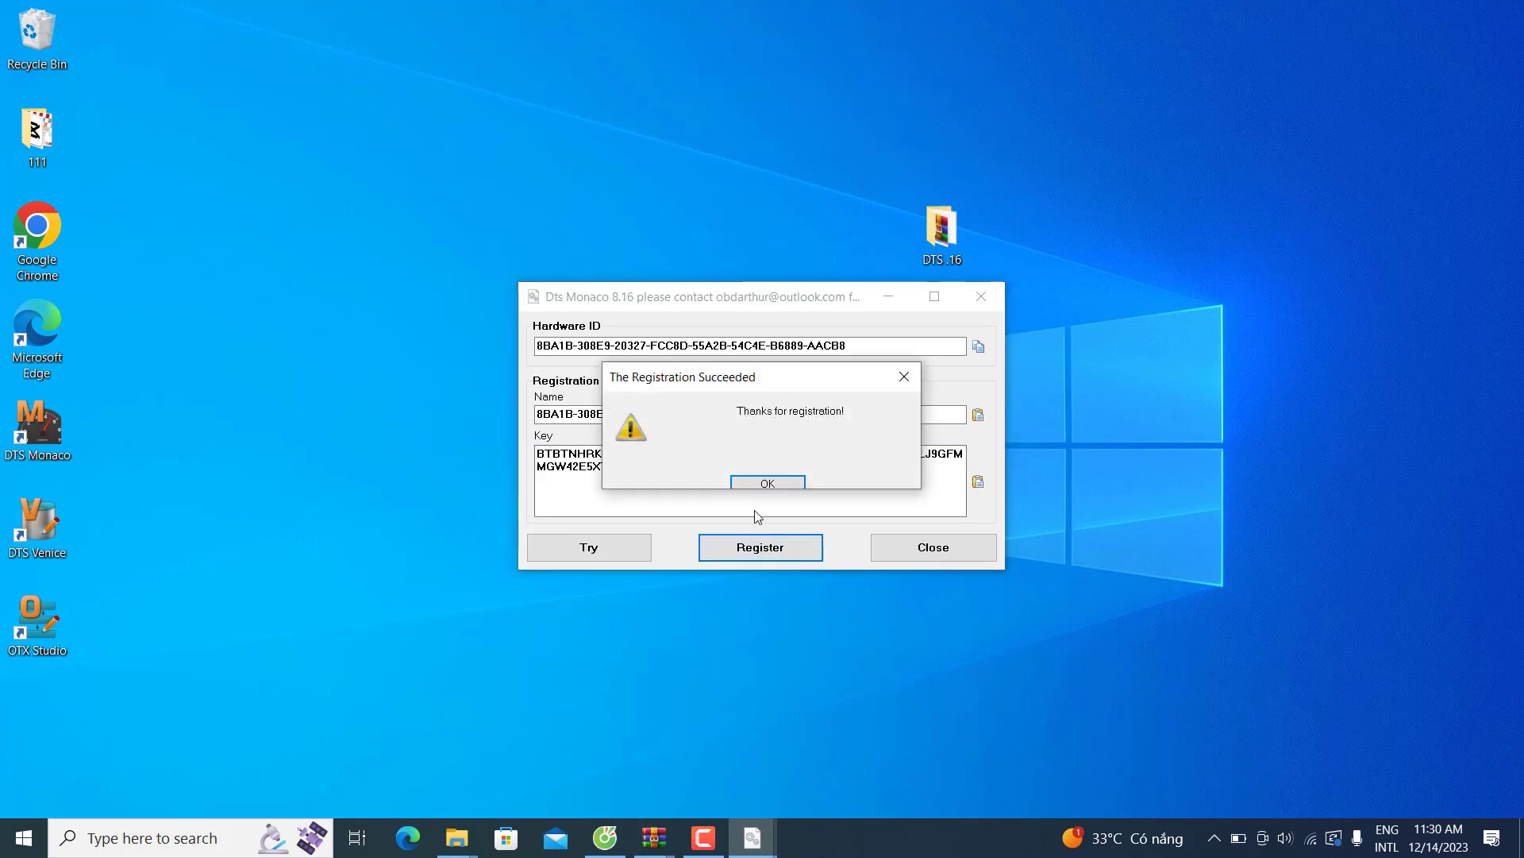
click(776, 485)
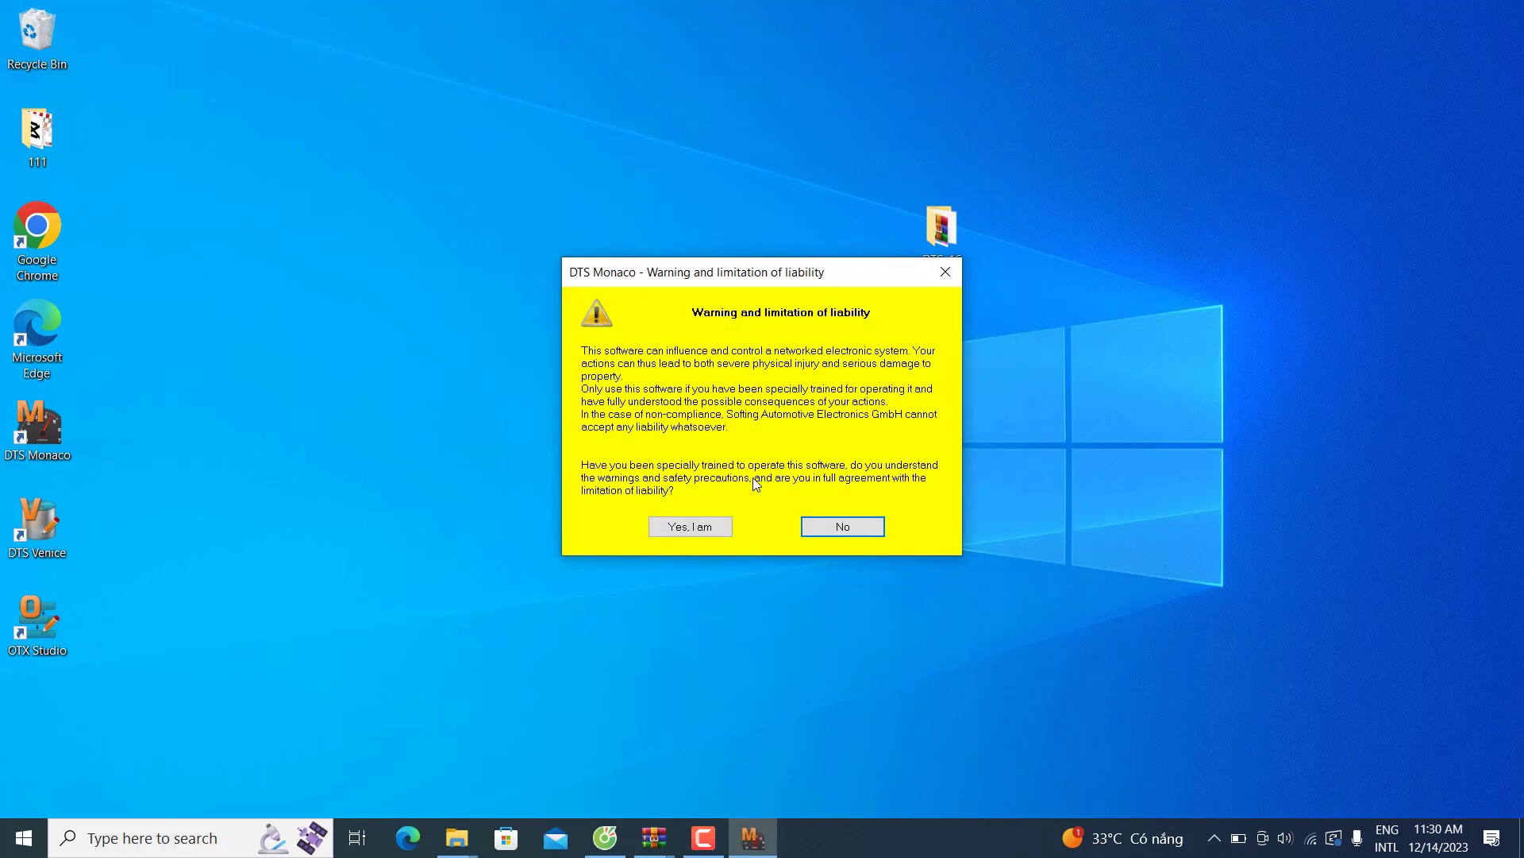
Accept the DTS Monaco liability terms and open the system settings through the DTS project administration.
click(702, 526)
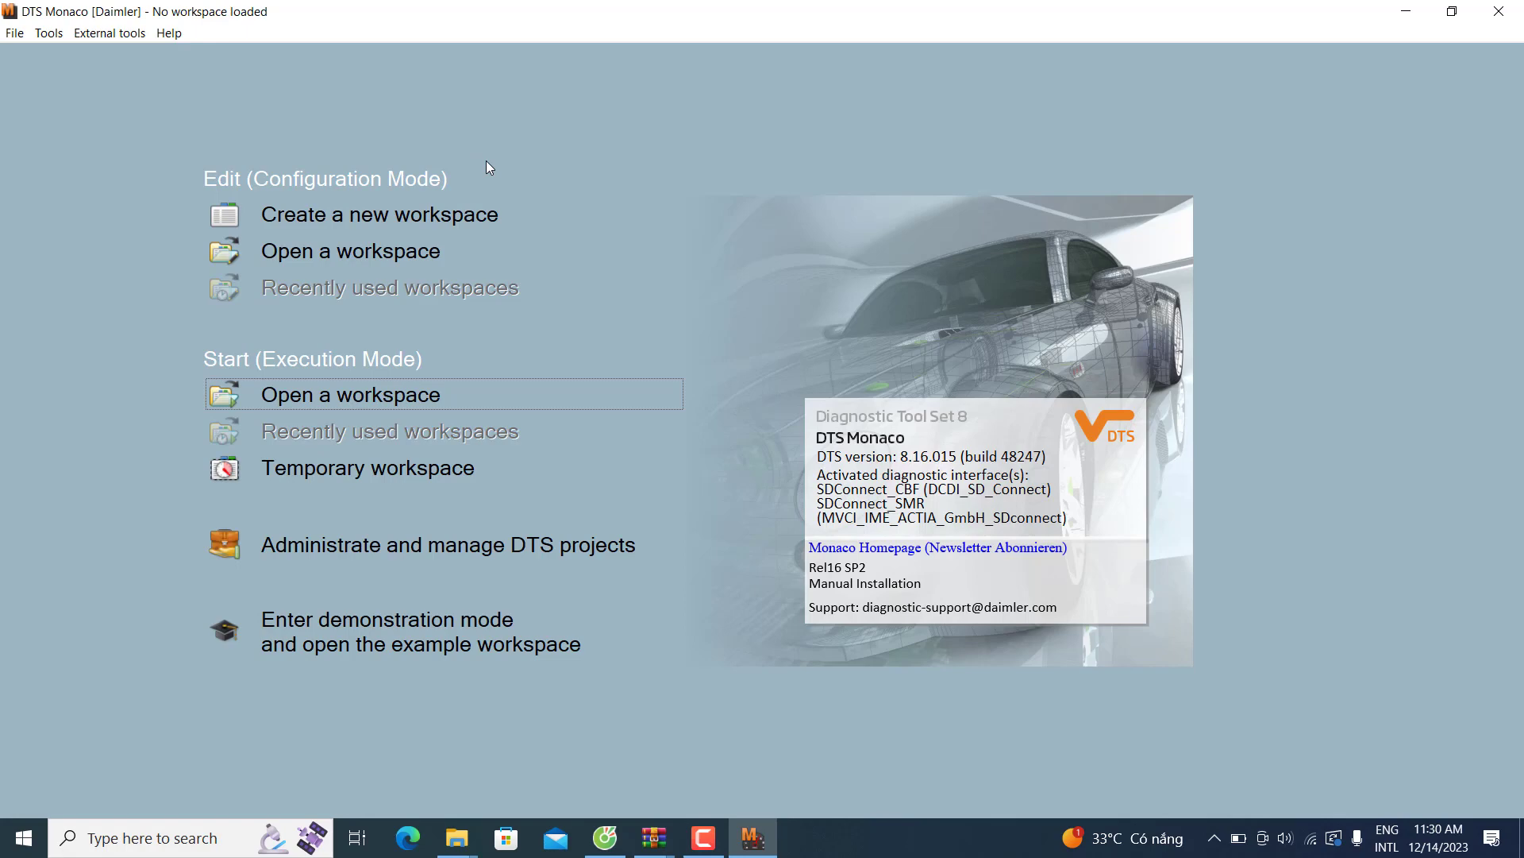
click(478, 560)
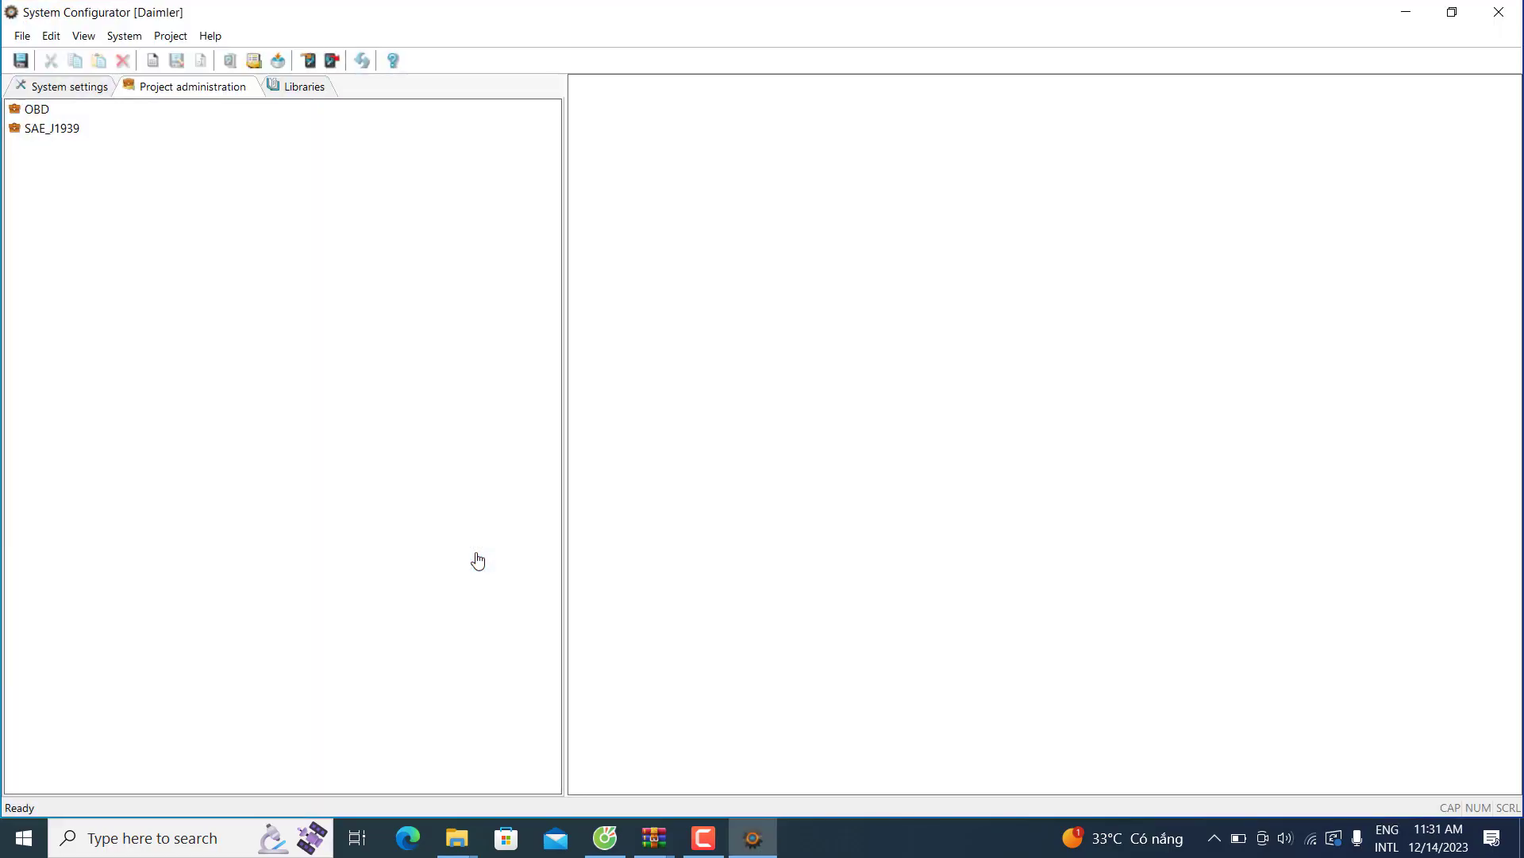
click(68, 88)
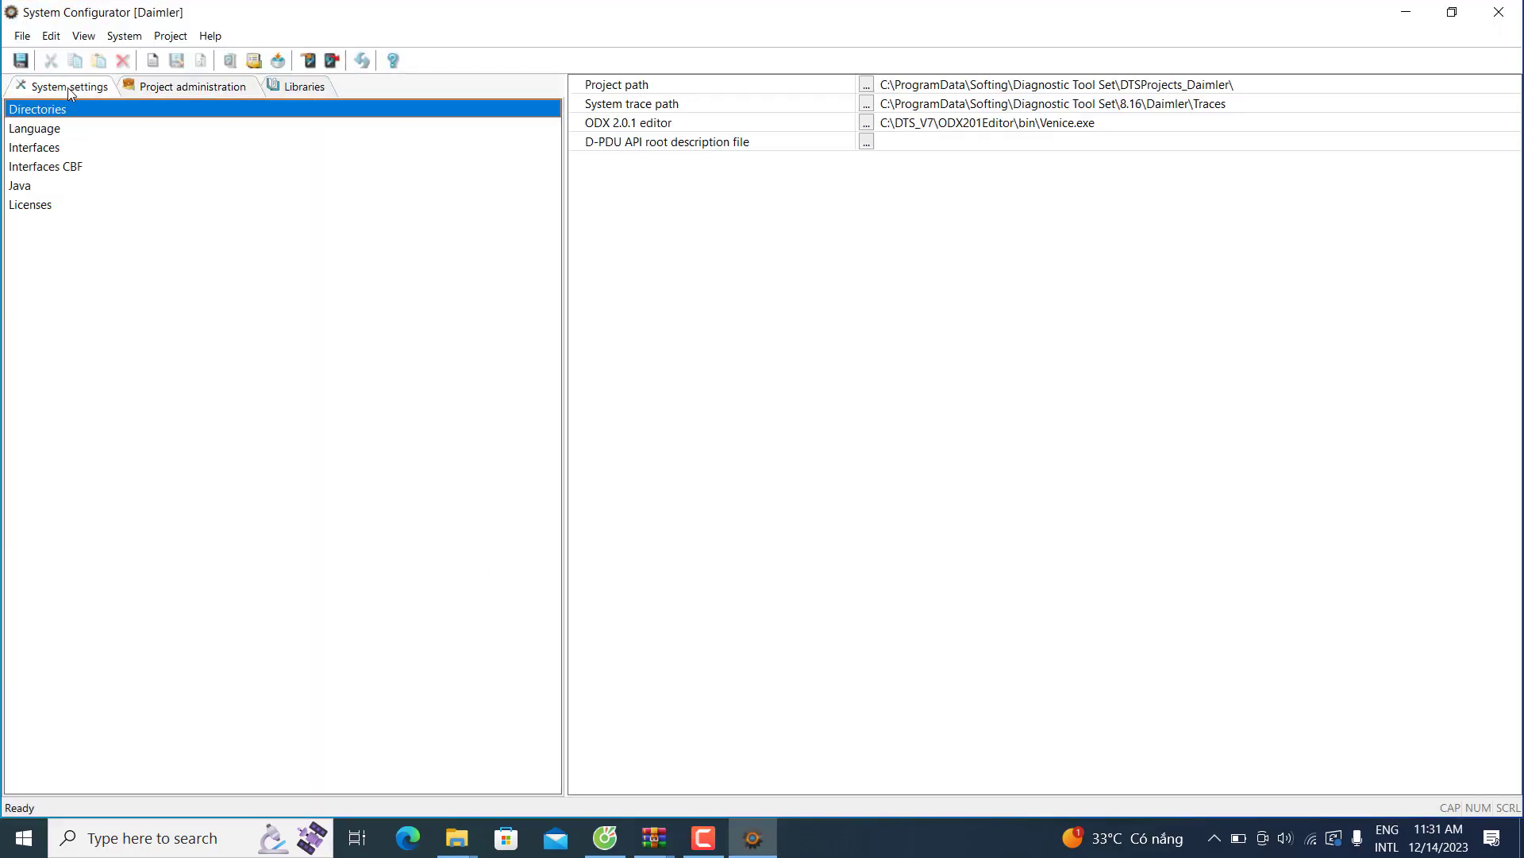
Review the Language, Interfaces, Interfaces CBF, Java and Licenses pages of the system settings.
click(43, 131)
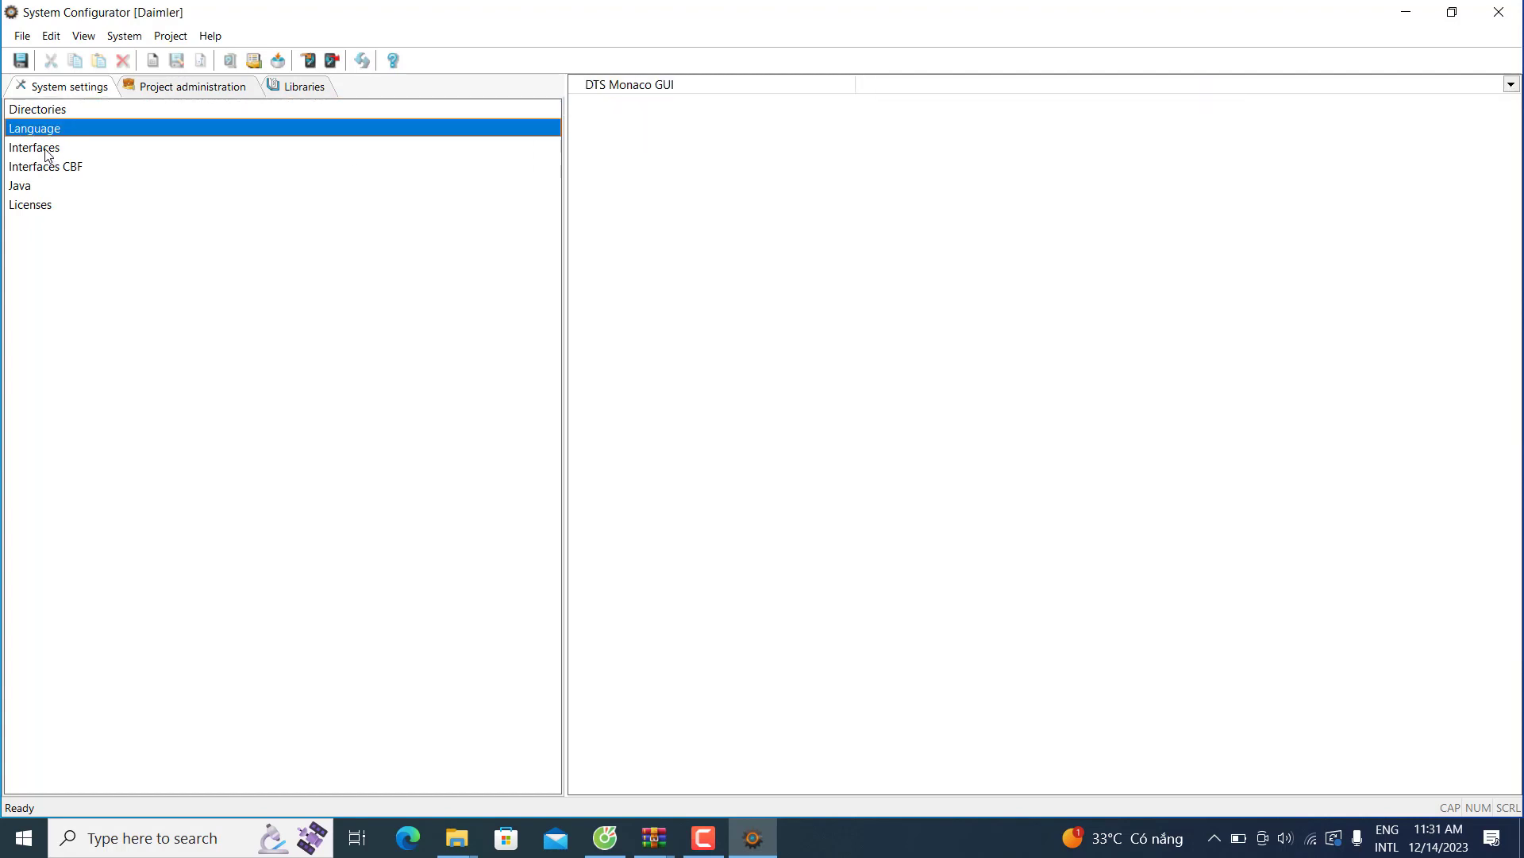
click(46, 150)
click(46, 169)
click(33, 189)
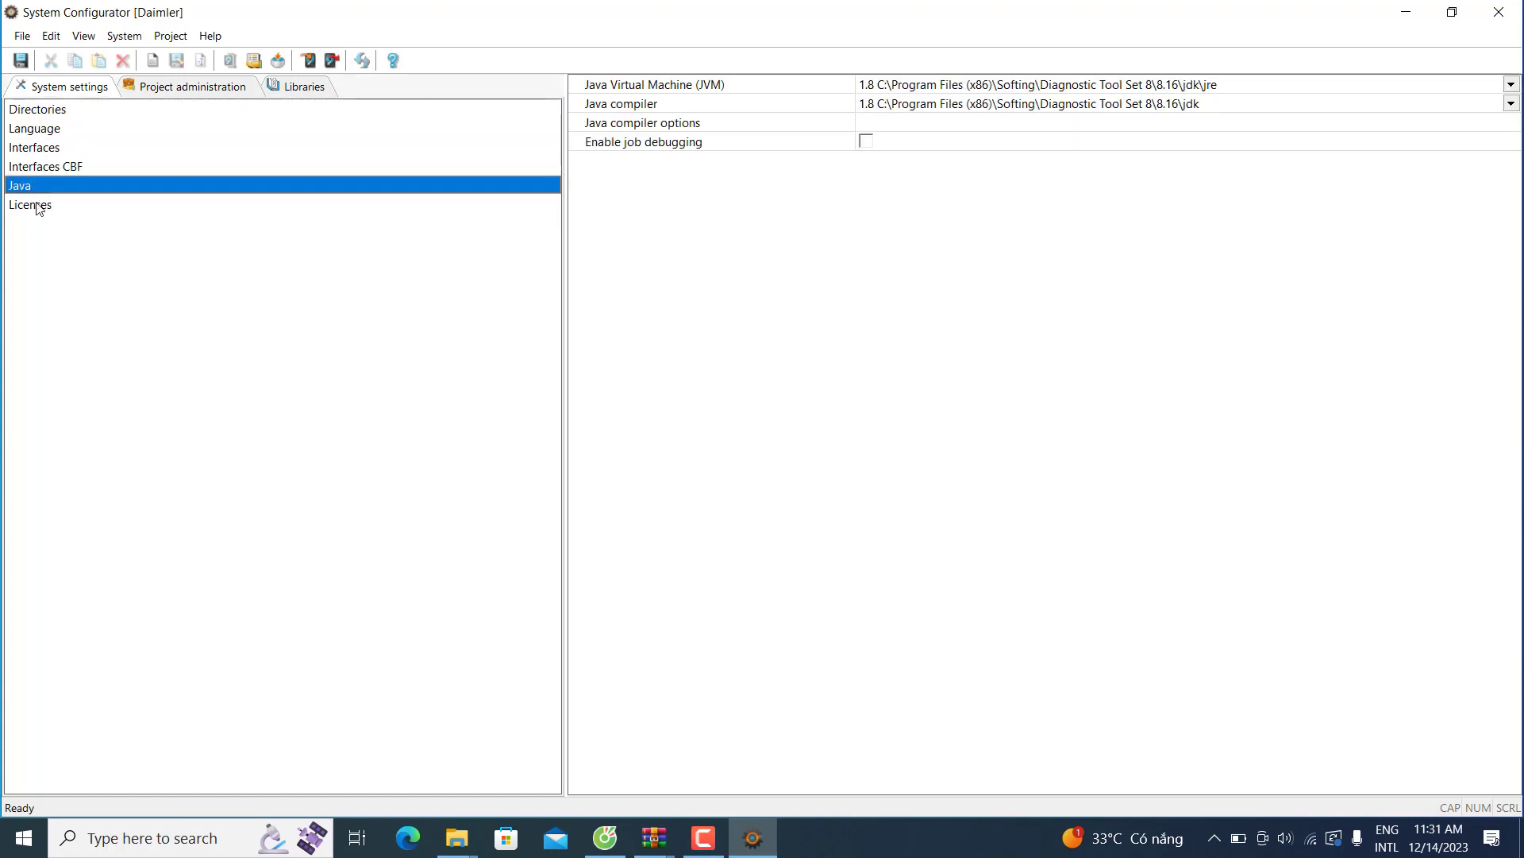
click(39, 209)
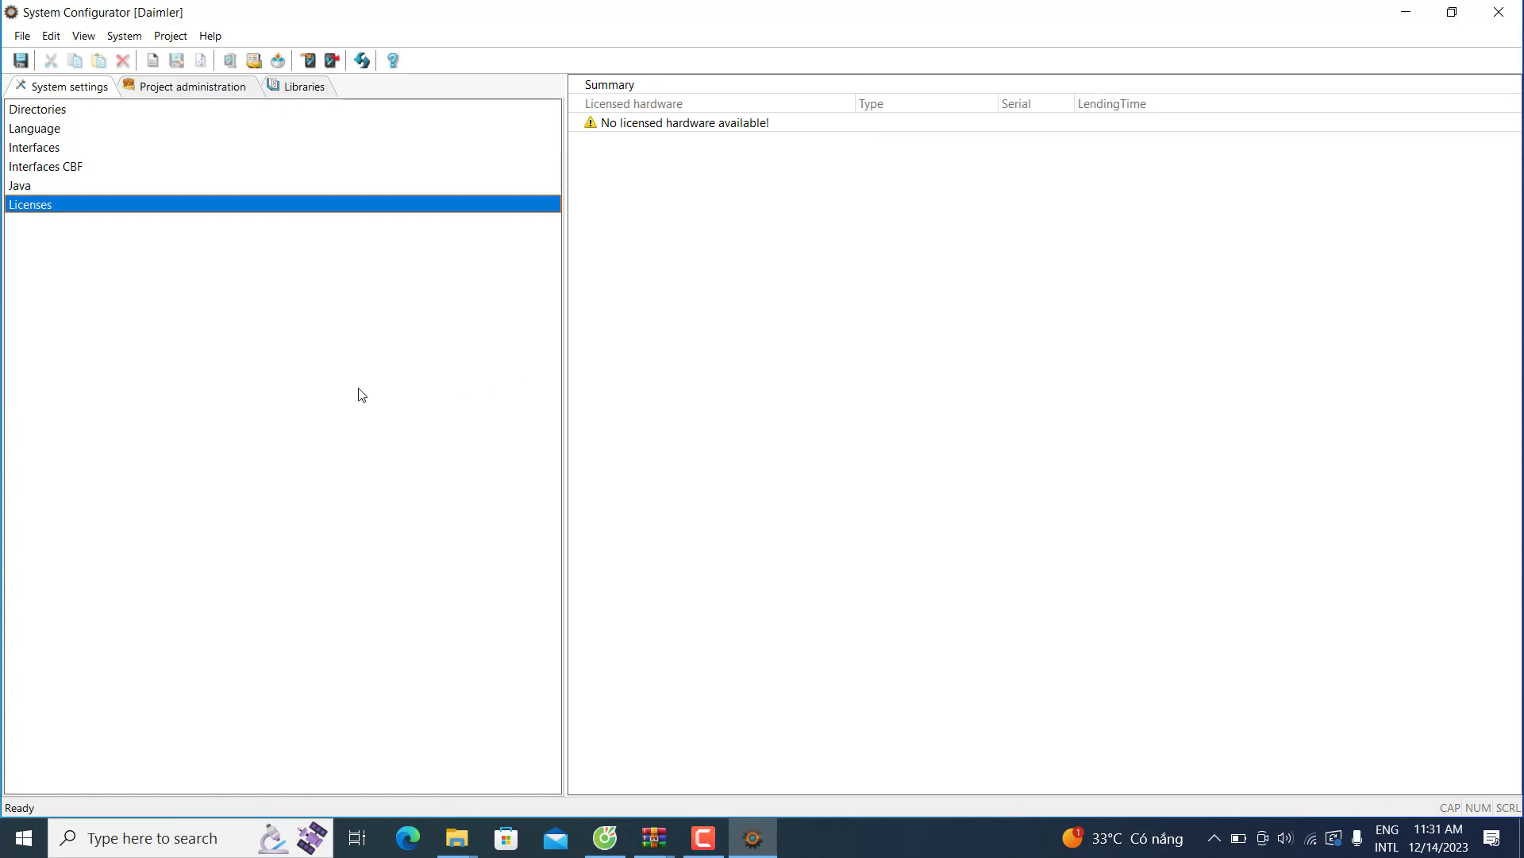
Start a new interface named openport in the Interfaces settings, using the D-PDU API bus system.
click(46, 150)
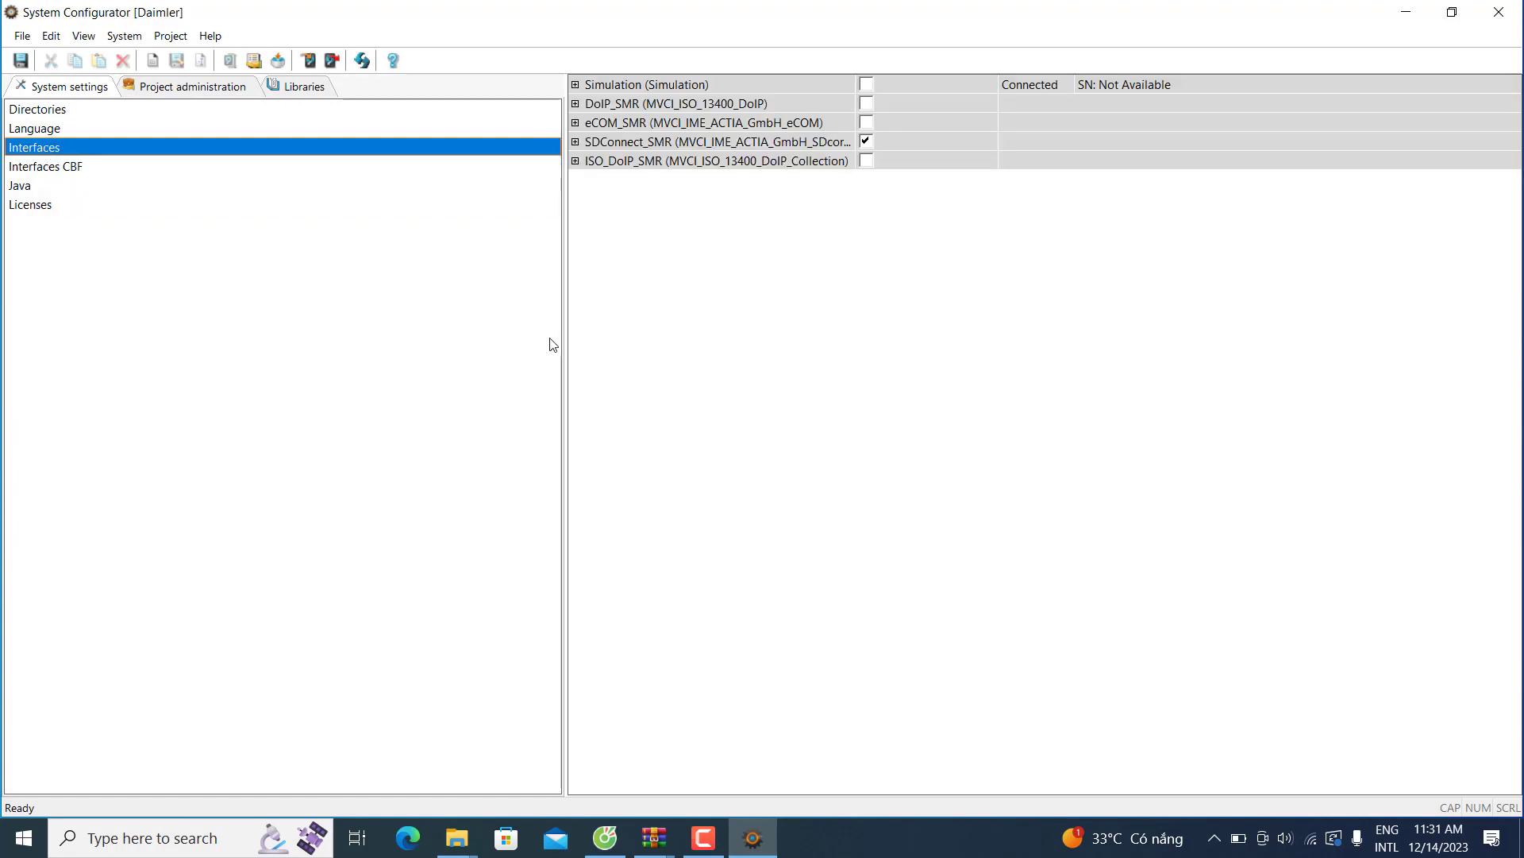
right_click(469, 301)
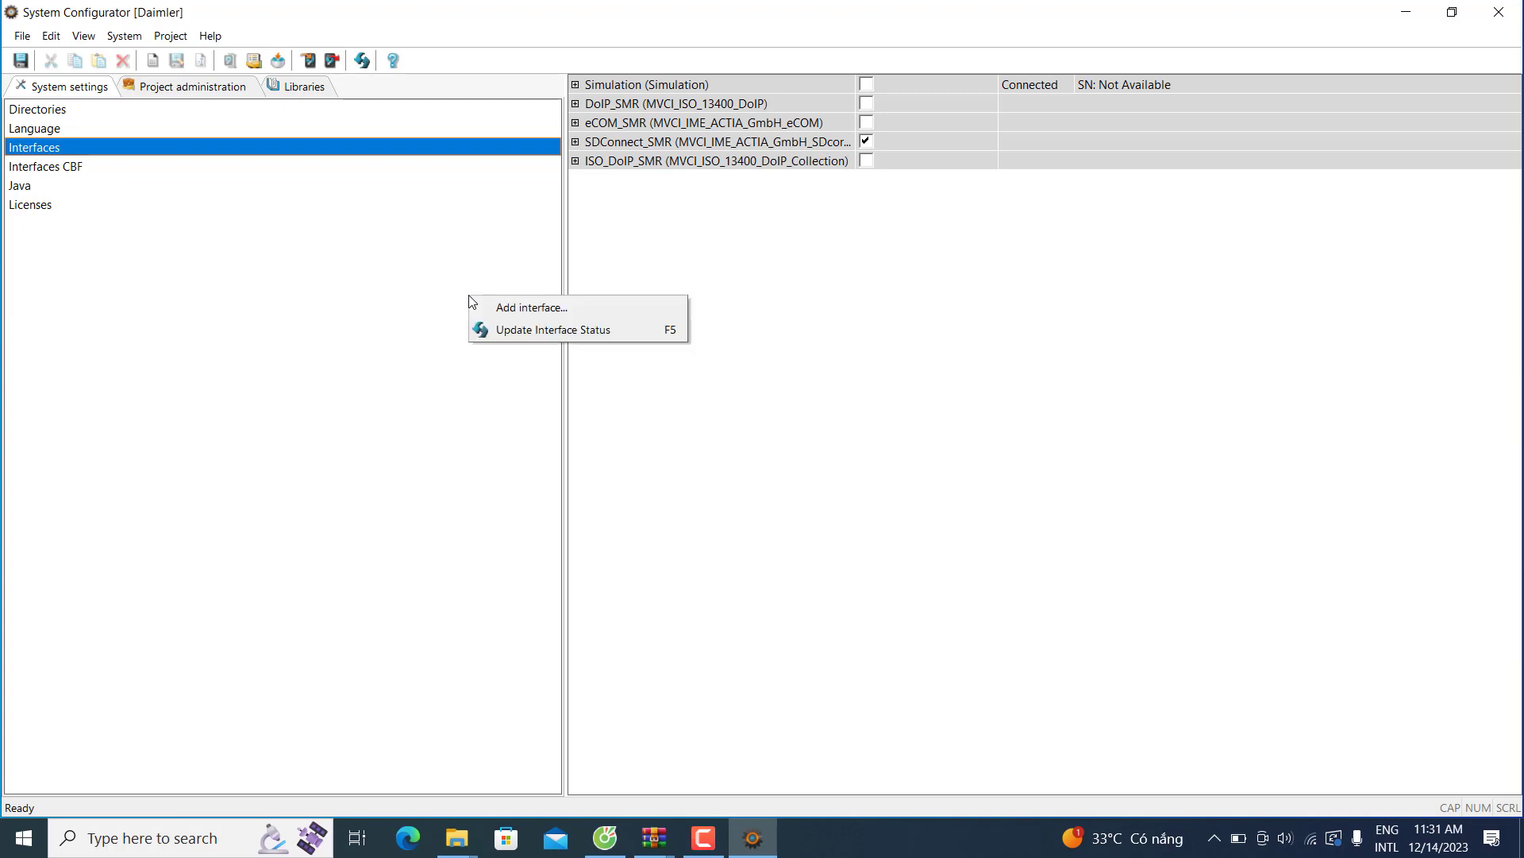
click(514, 307)
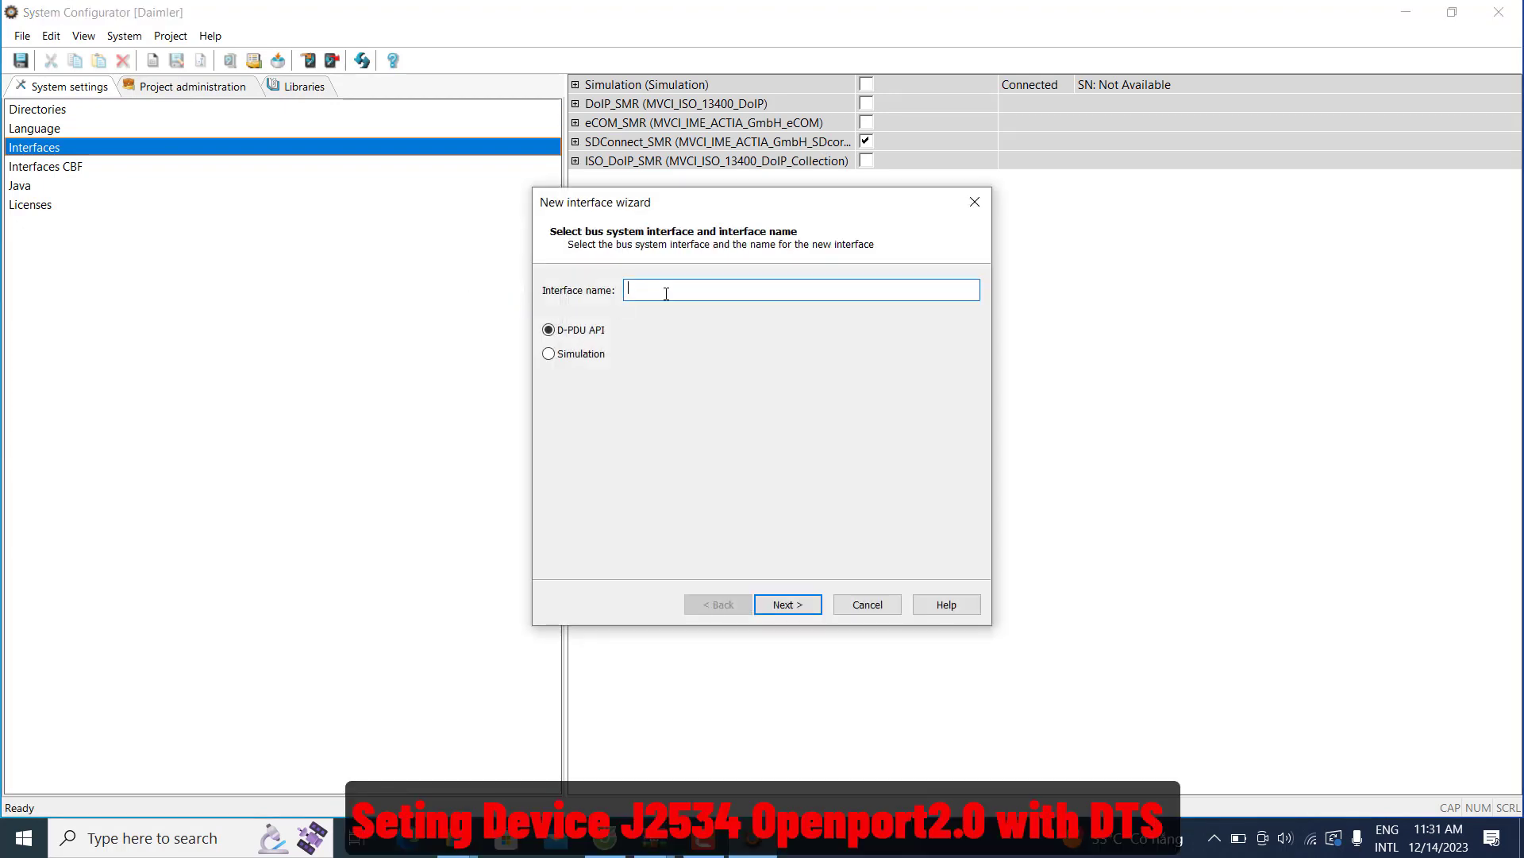
text(openpoet)
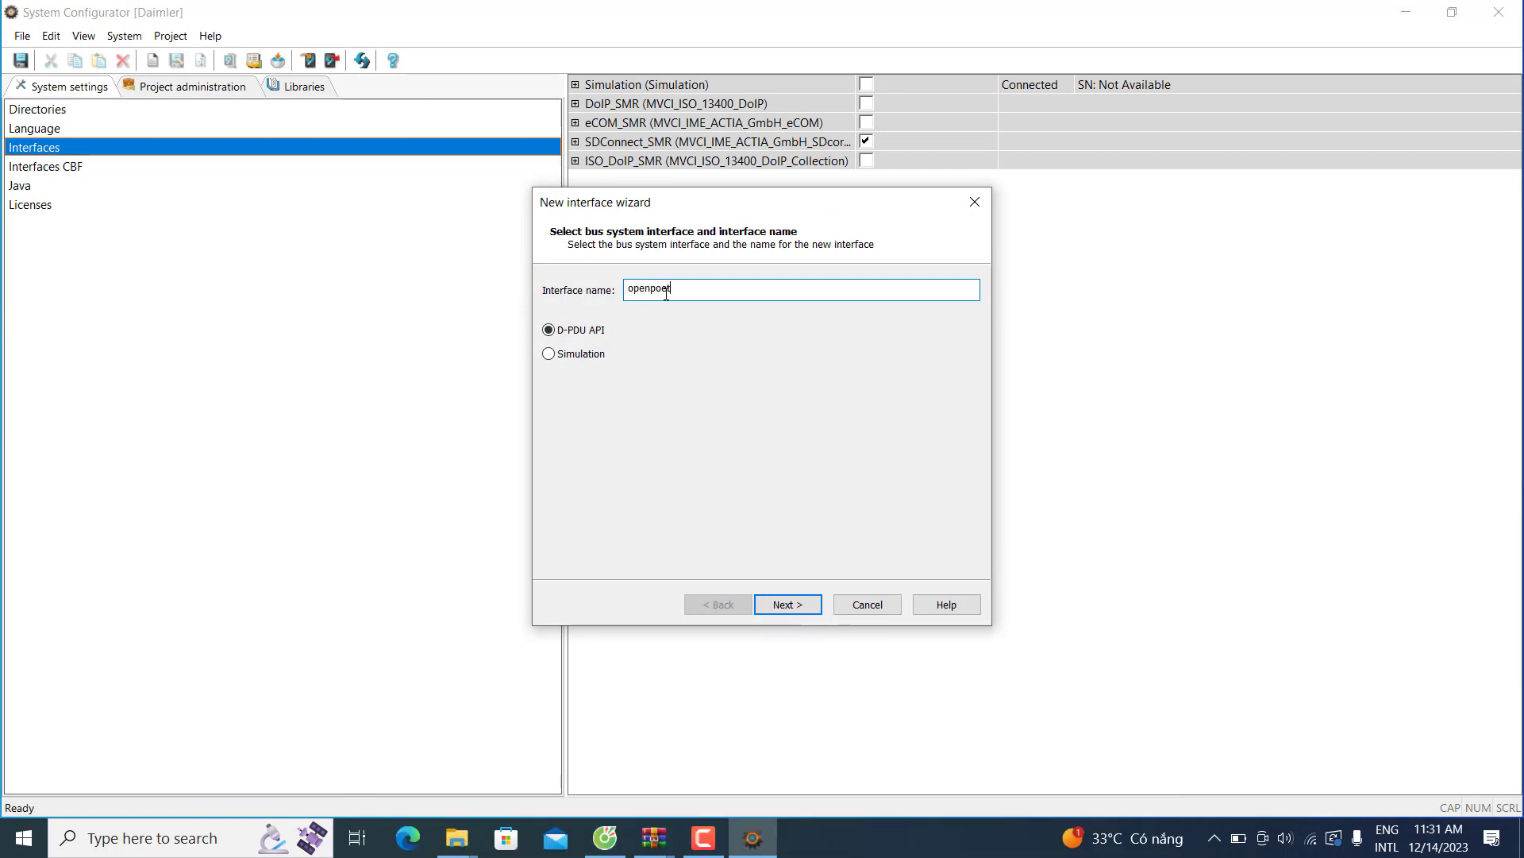
key(BackSpace)
key(BackSpace)
text(rt)
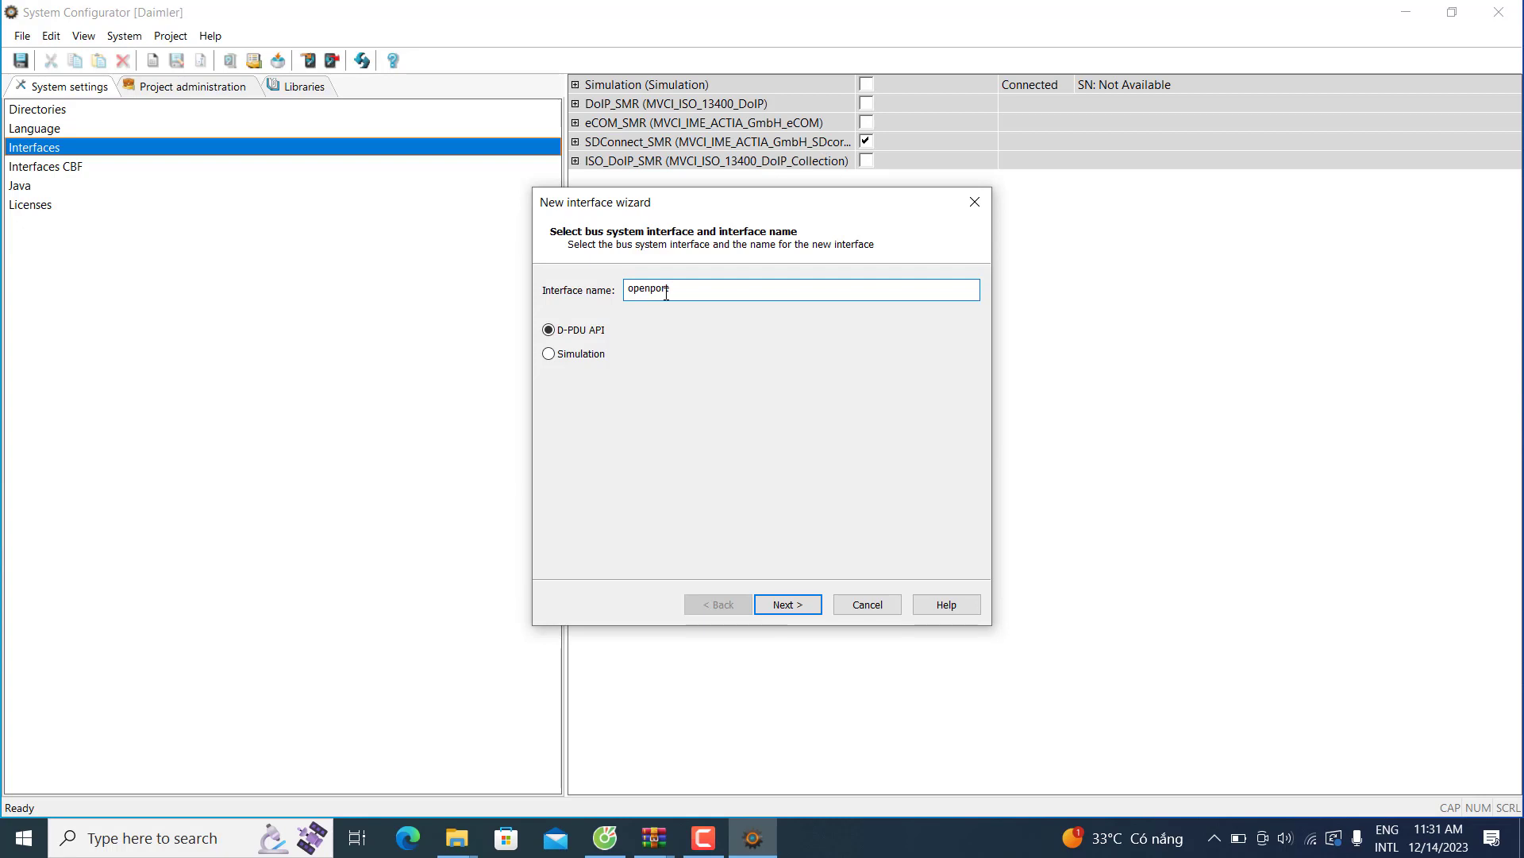
click(789, 604)
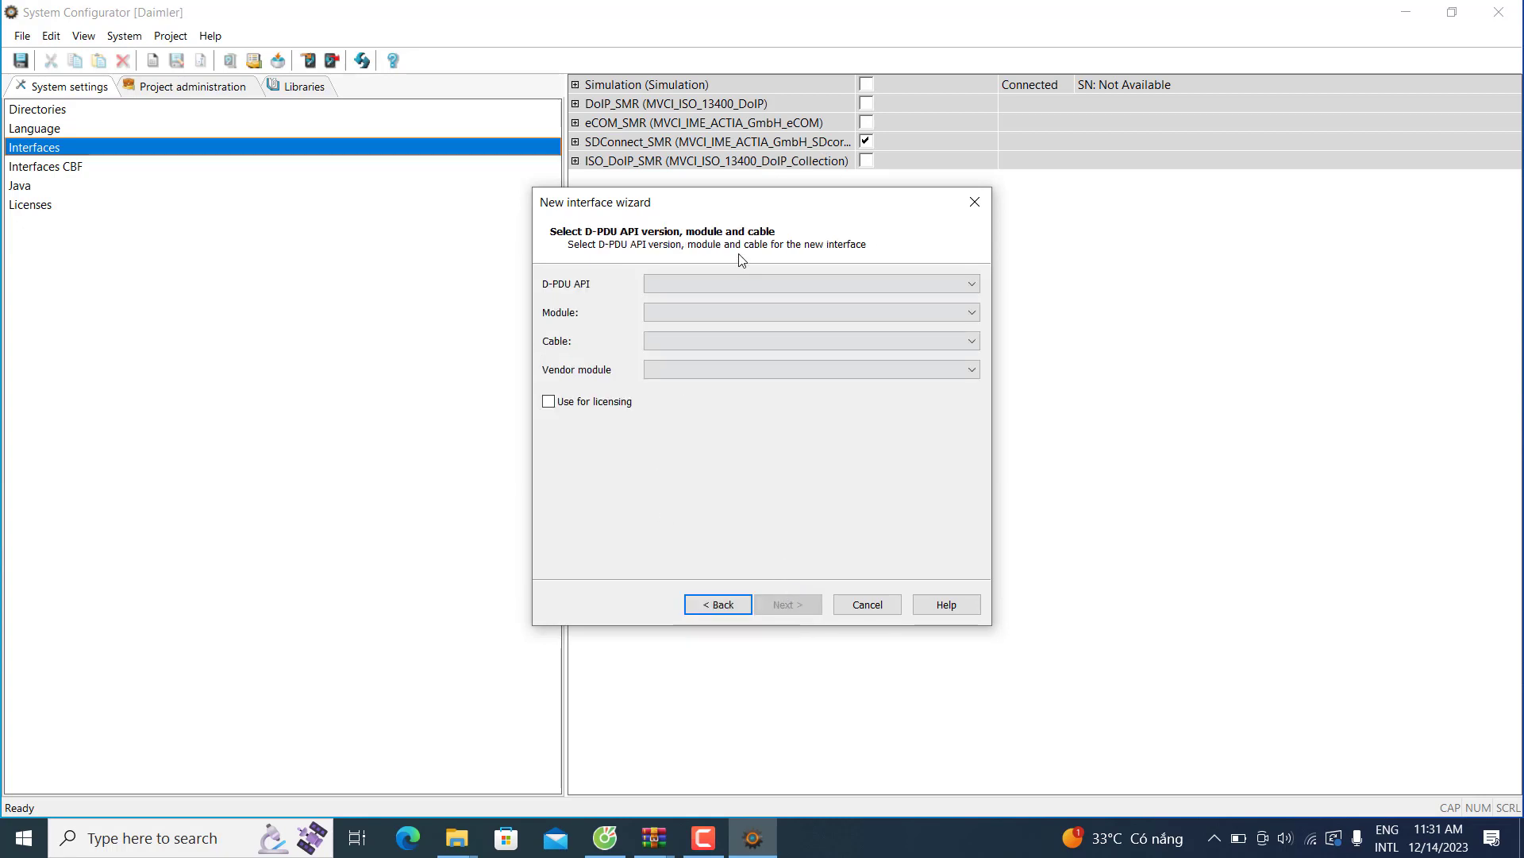
Create the interface with Softing AG EDIC_D_PDU_API_11_26_122, module J2534 and the Tactrix Inc. OpenPort 2.0 vendor module, without logical assignments.
click(737, 278)
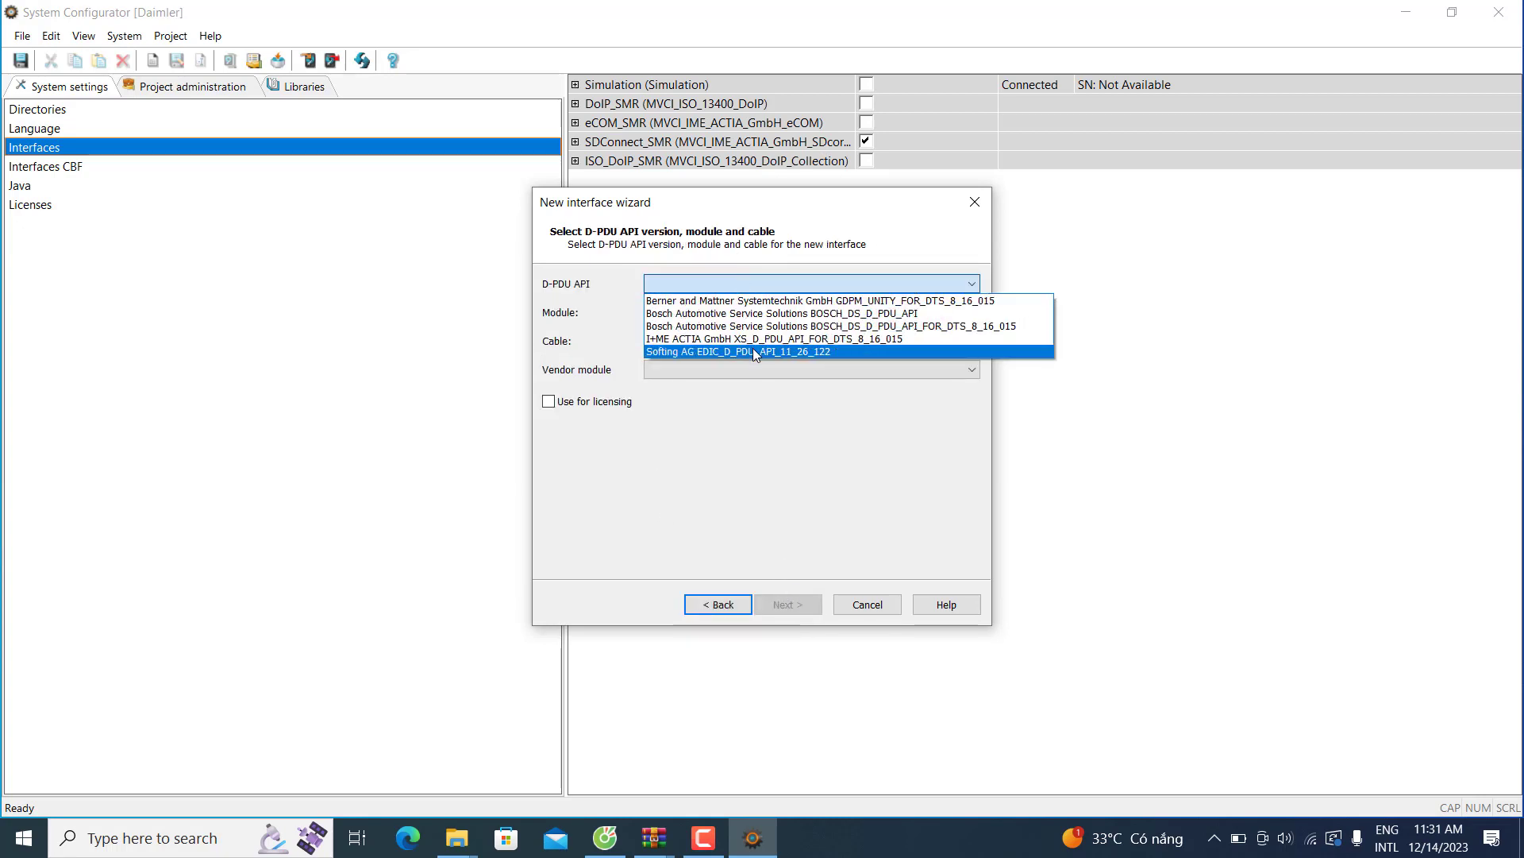
click(753, 348)
click(740, 312)
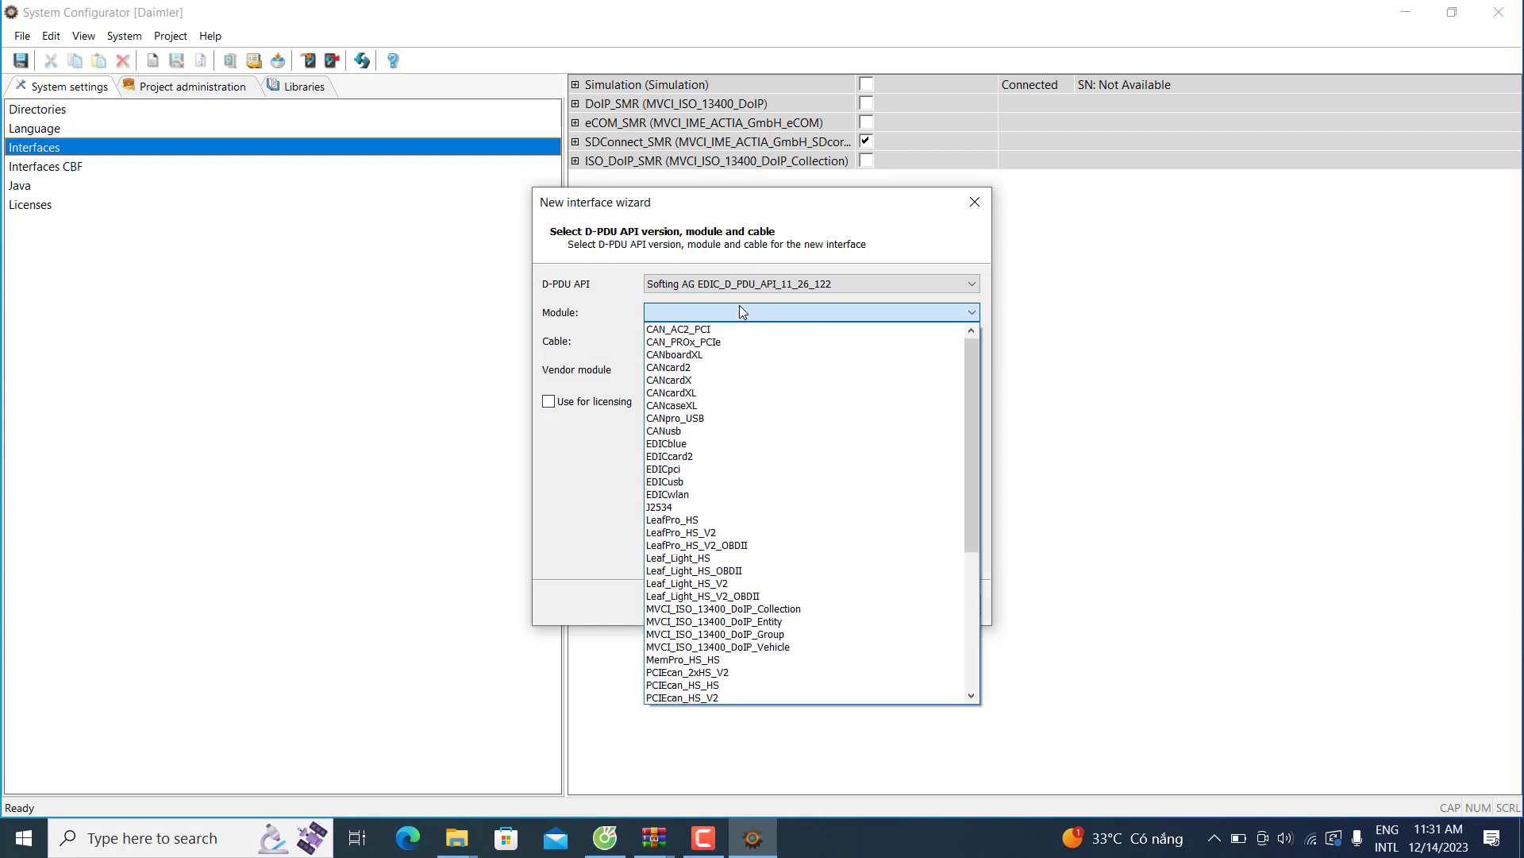
click(689, 509)
click(694, 376)
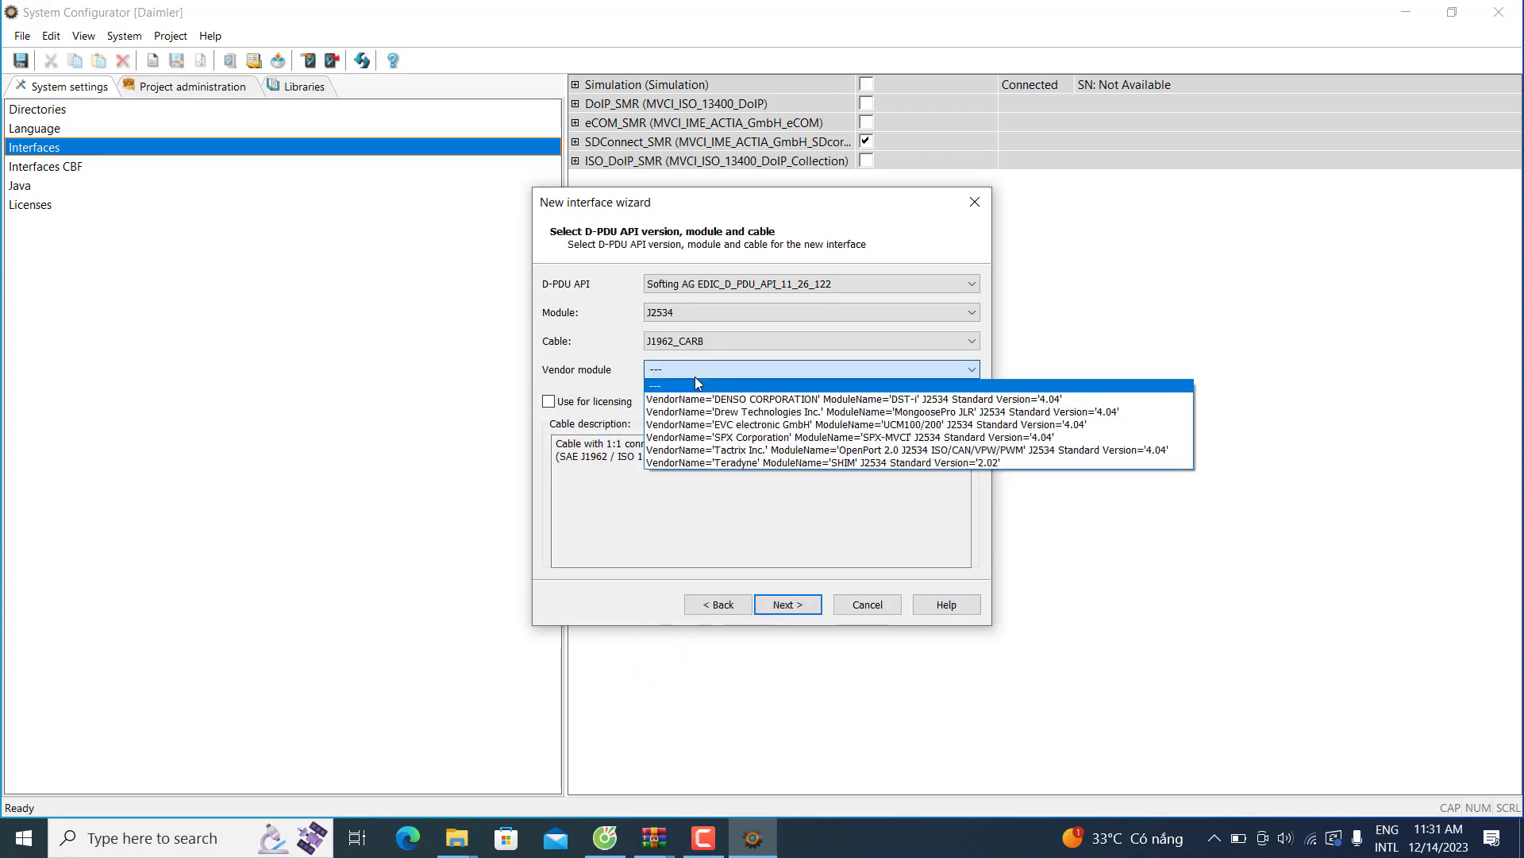
click(779, 450)
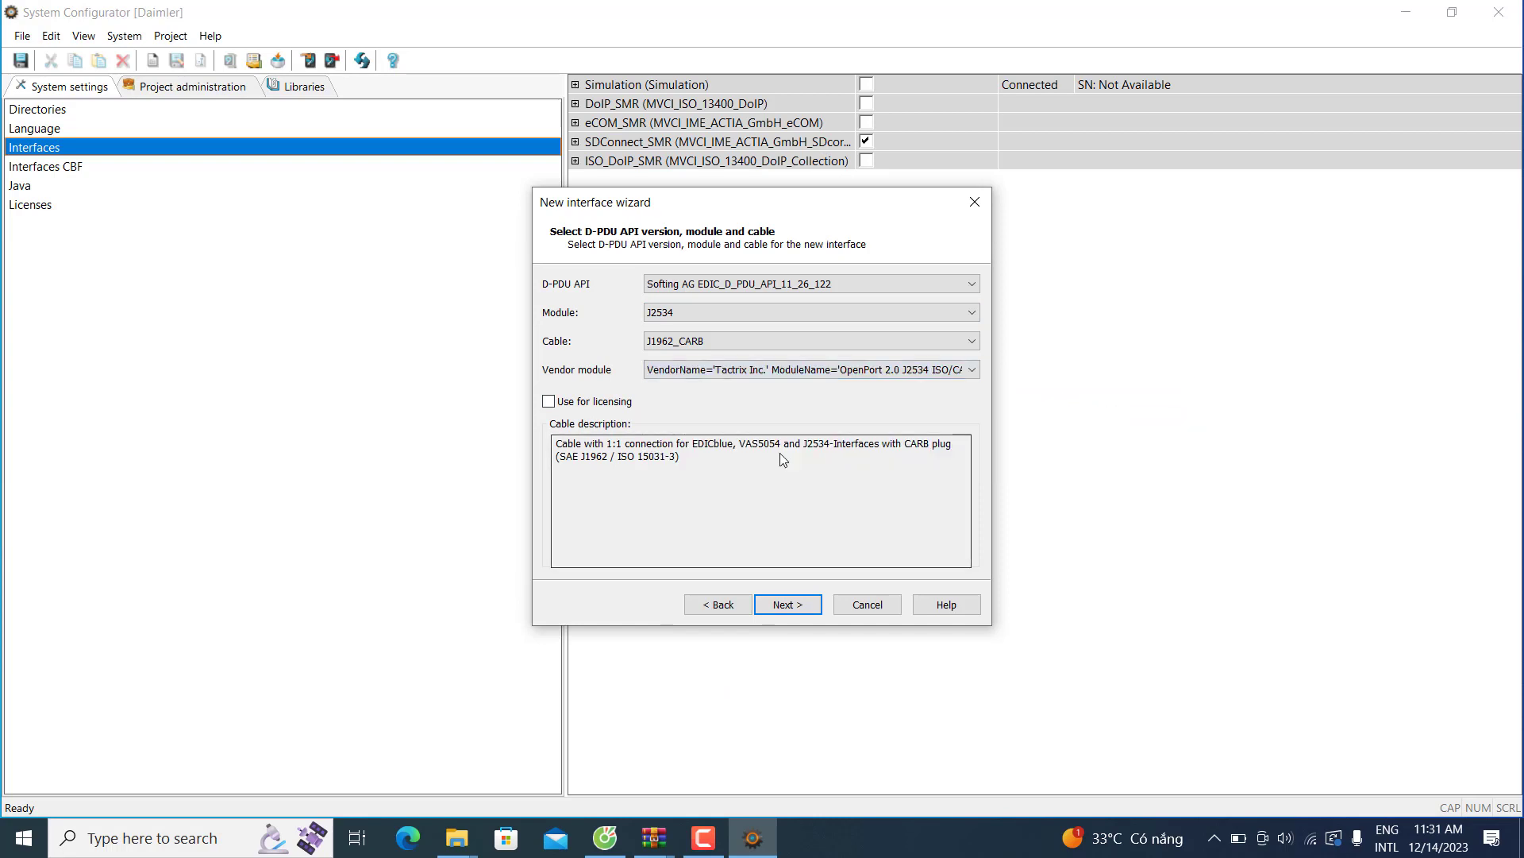
click(778, 608)
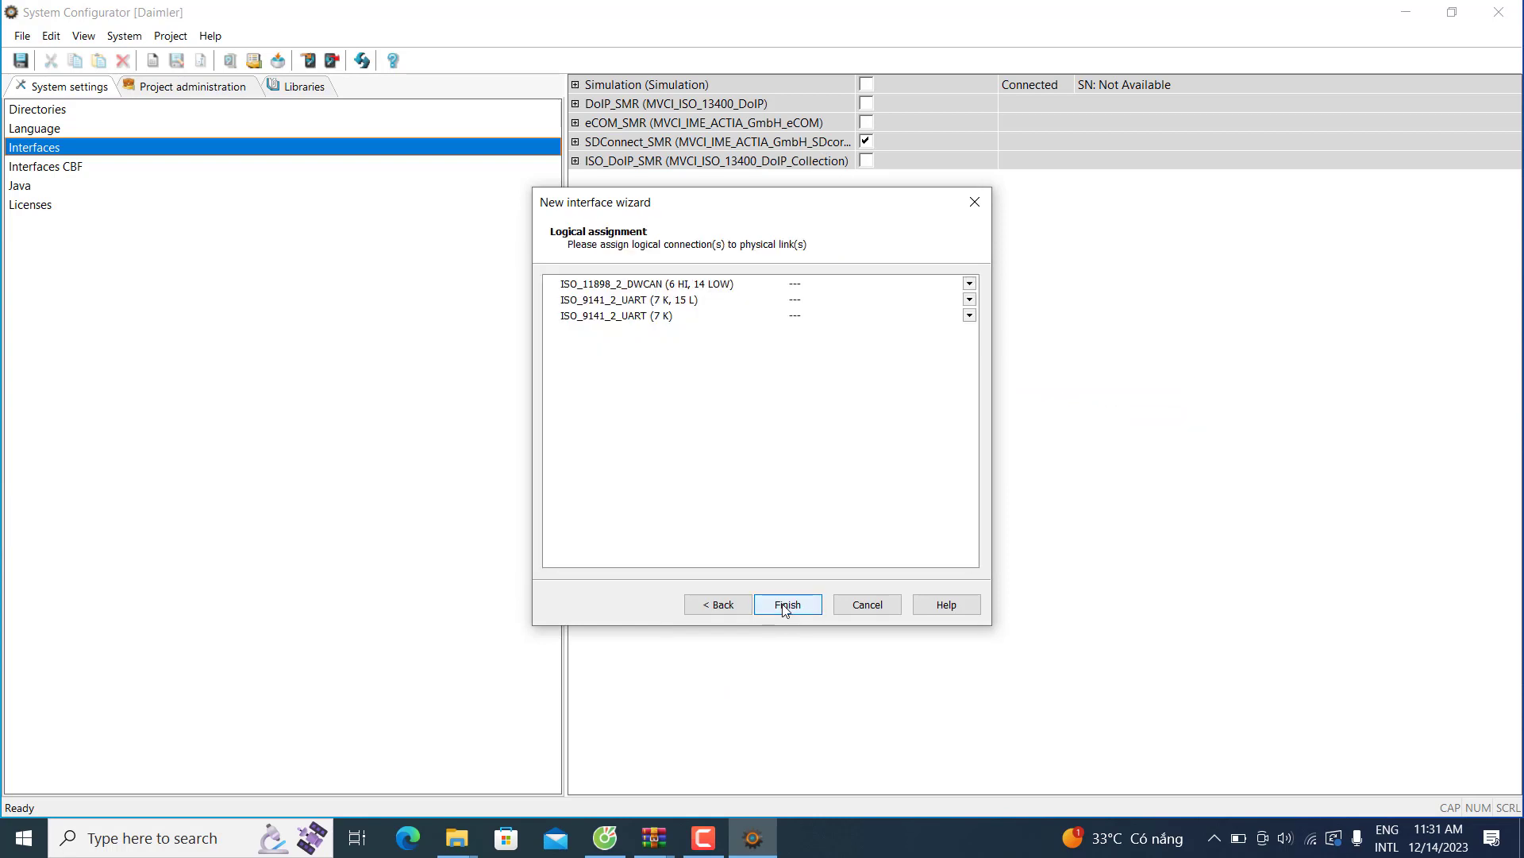
click(786, 606)
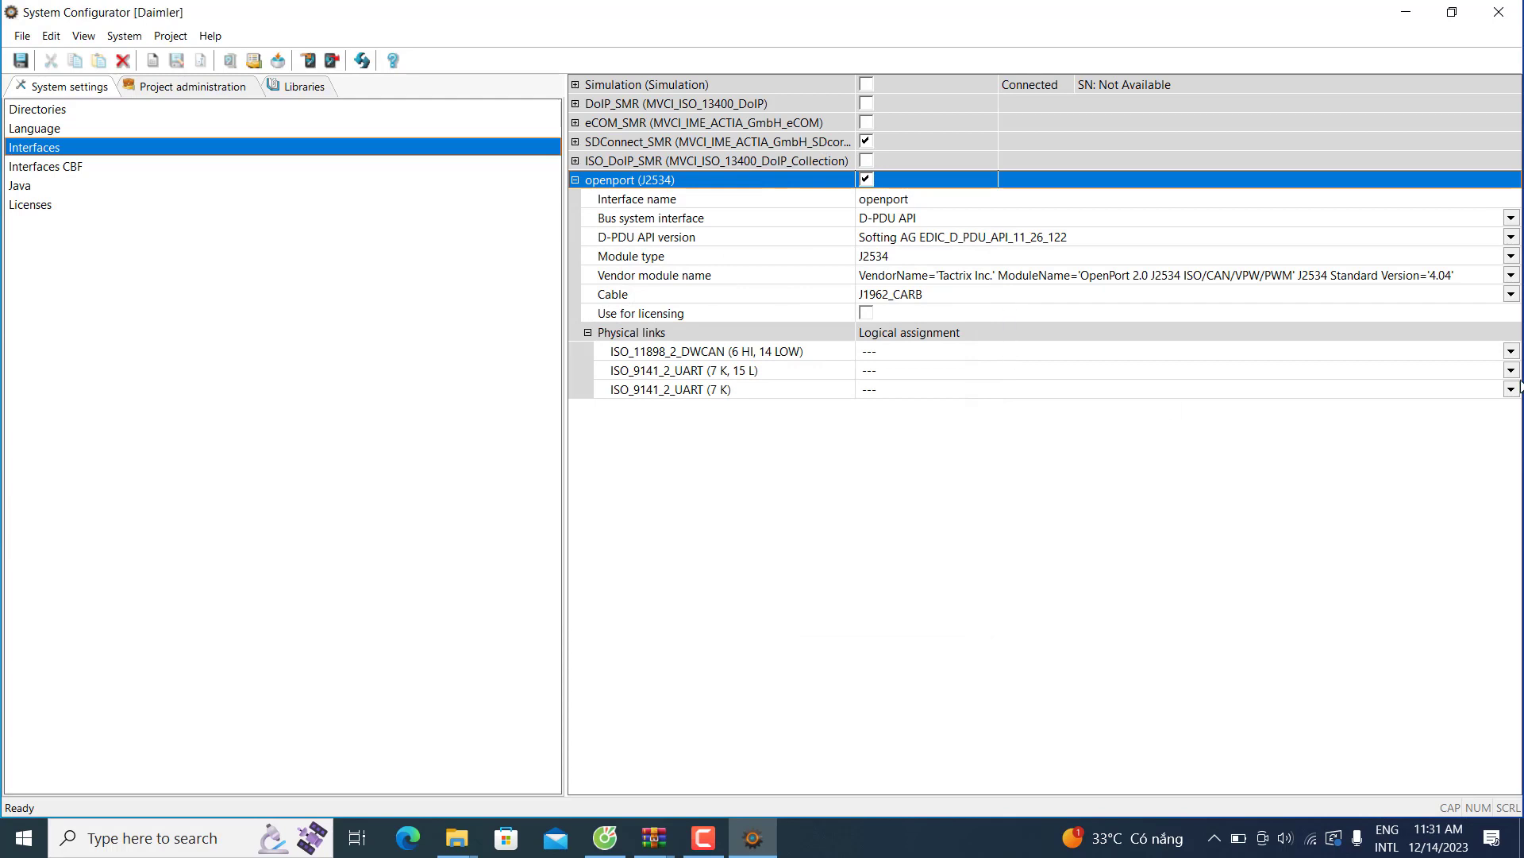
Assign CAN 1 to the ISO_11898_2_DWCAN (6 HI, 14 LOW) physical link of the openport interface.
click(1511, 352)
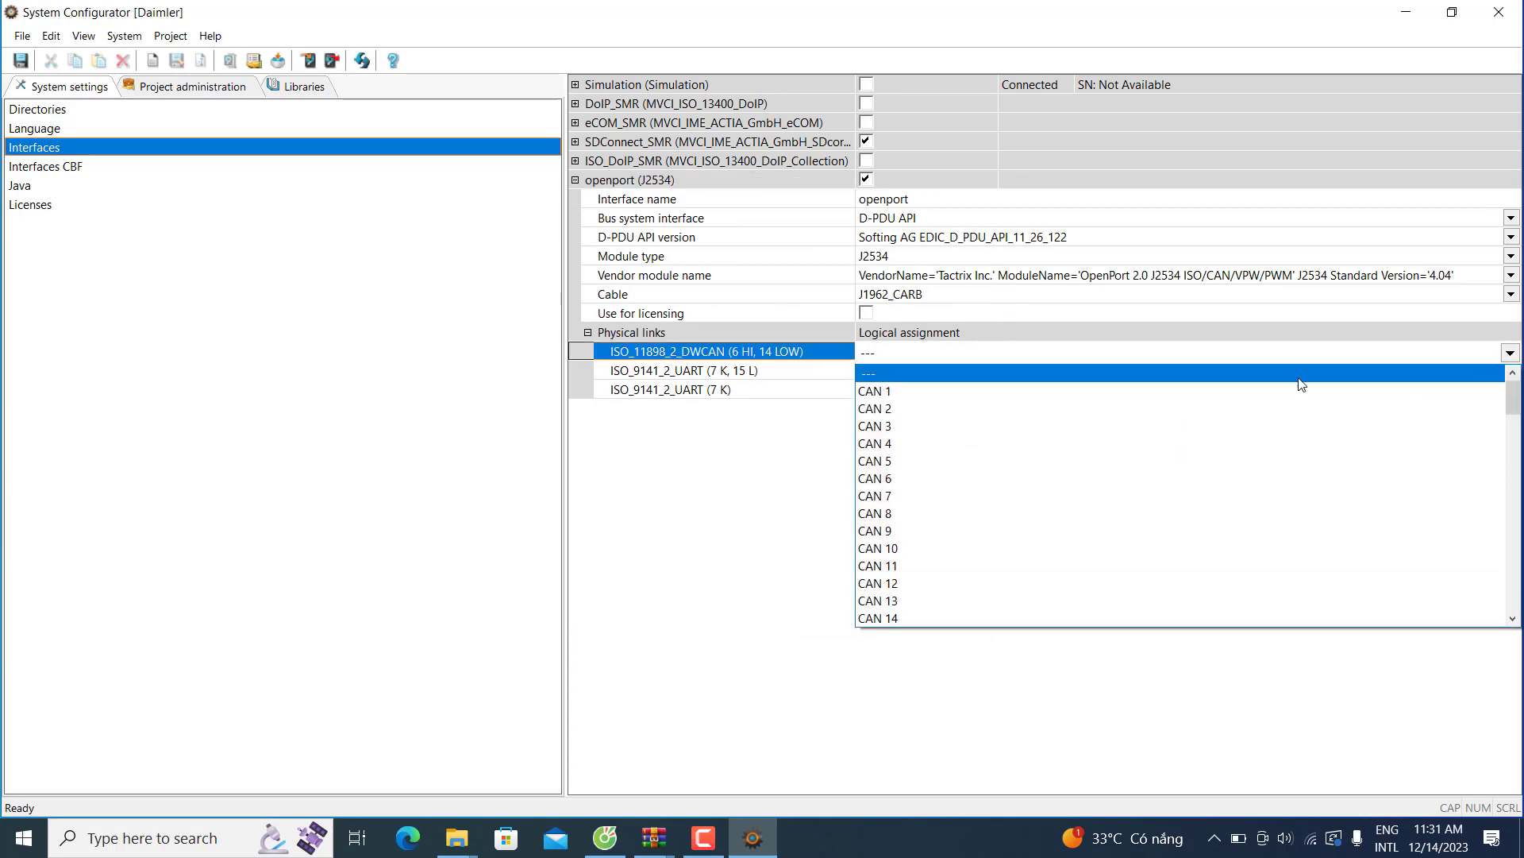
click(952, 392)
click(808, 428)
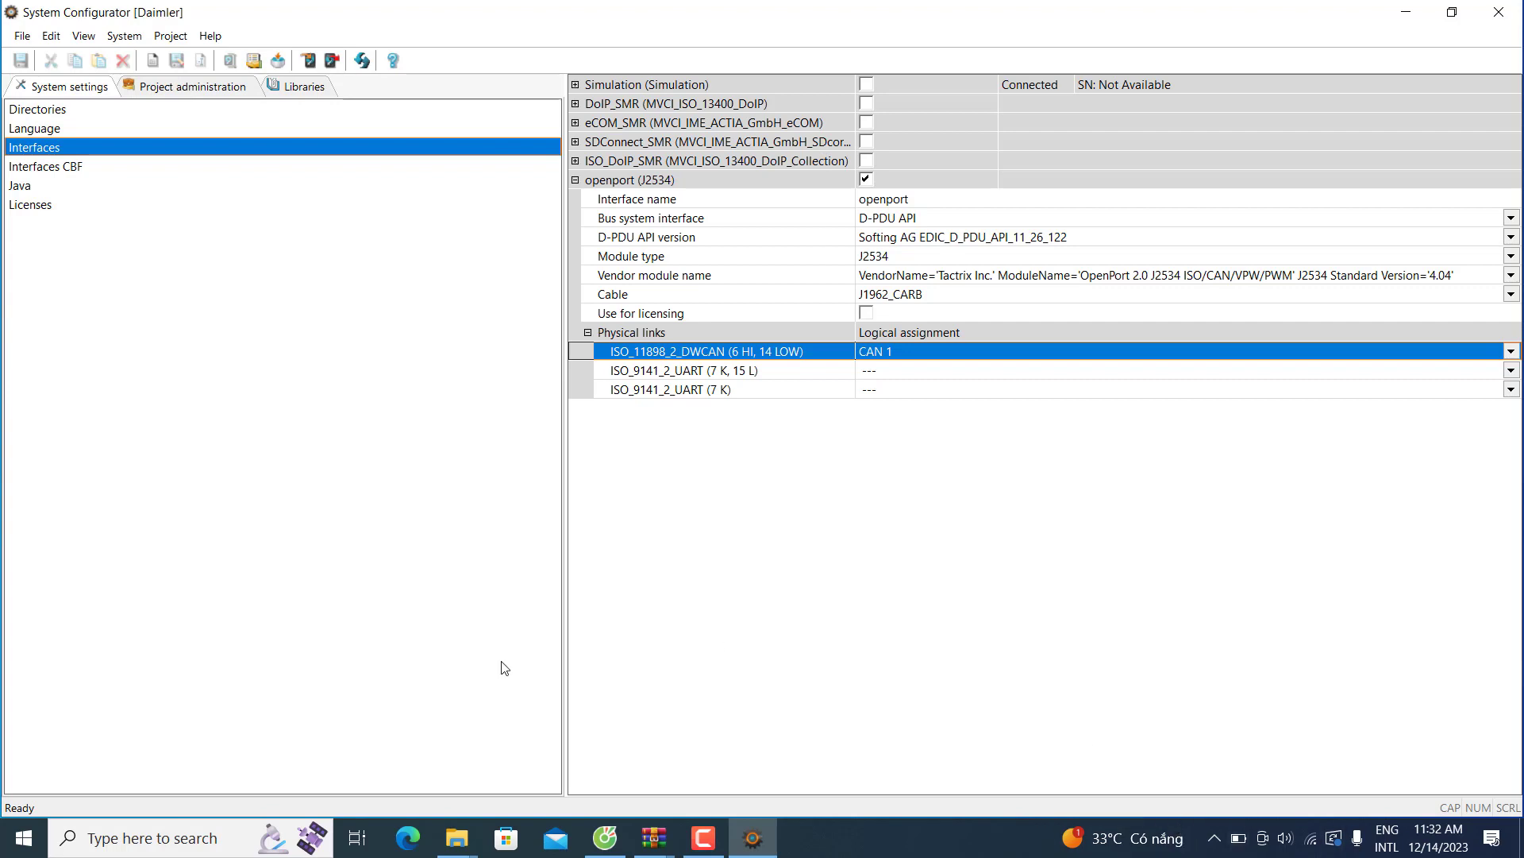
Check Device Manager for the Tactrix Openport 2.0 device under Vehicle PassThru Interfaces, and minimize the window.
click(178, 839)
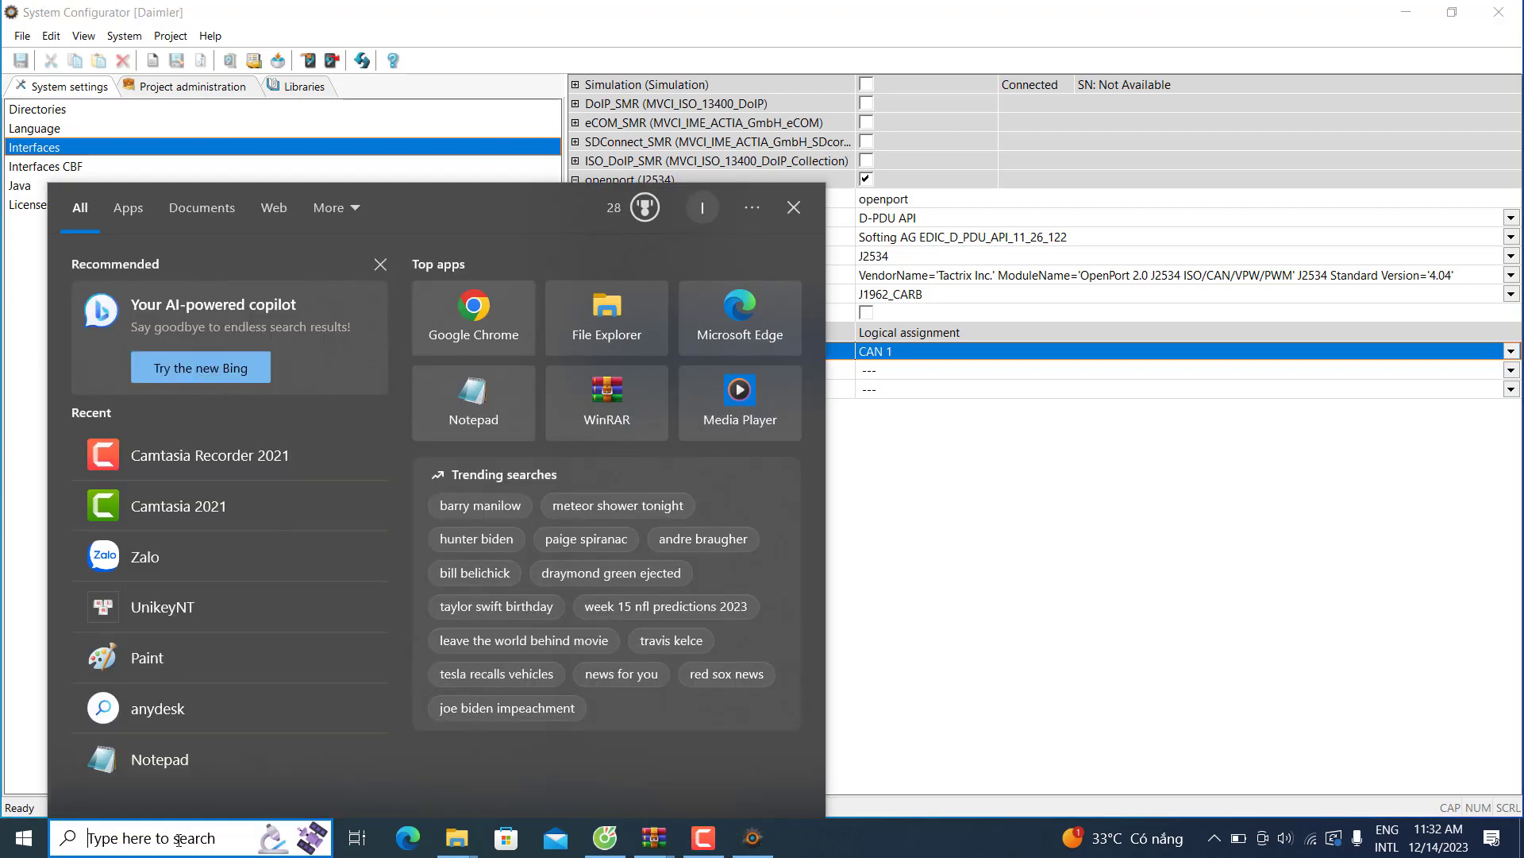
text(device)
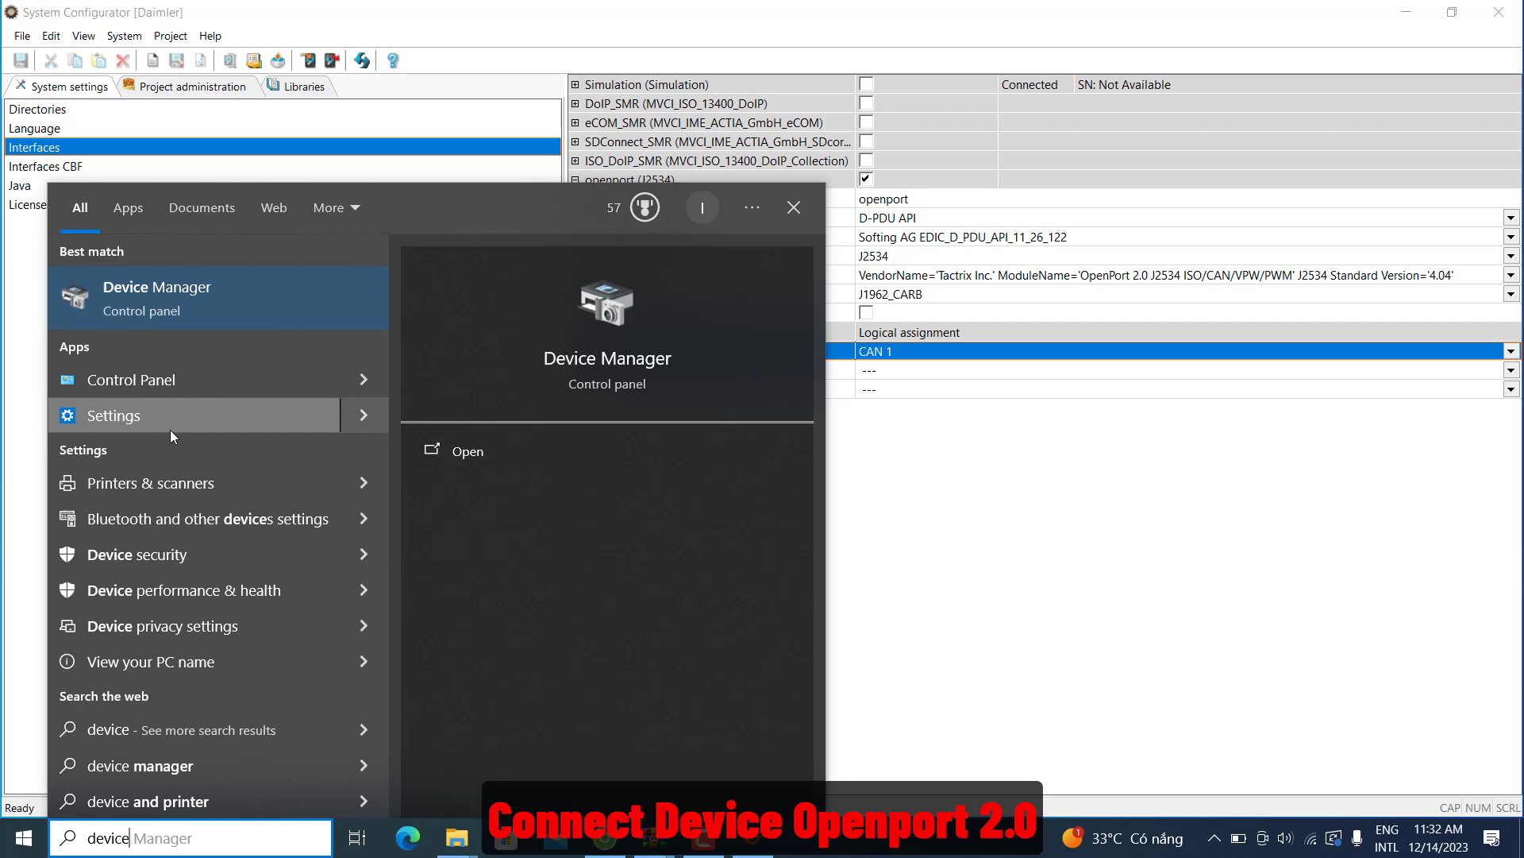
click(144, 297)
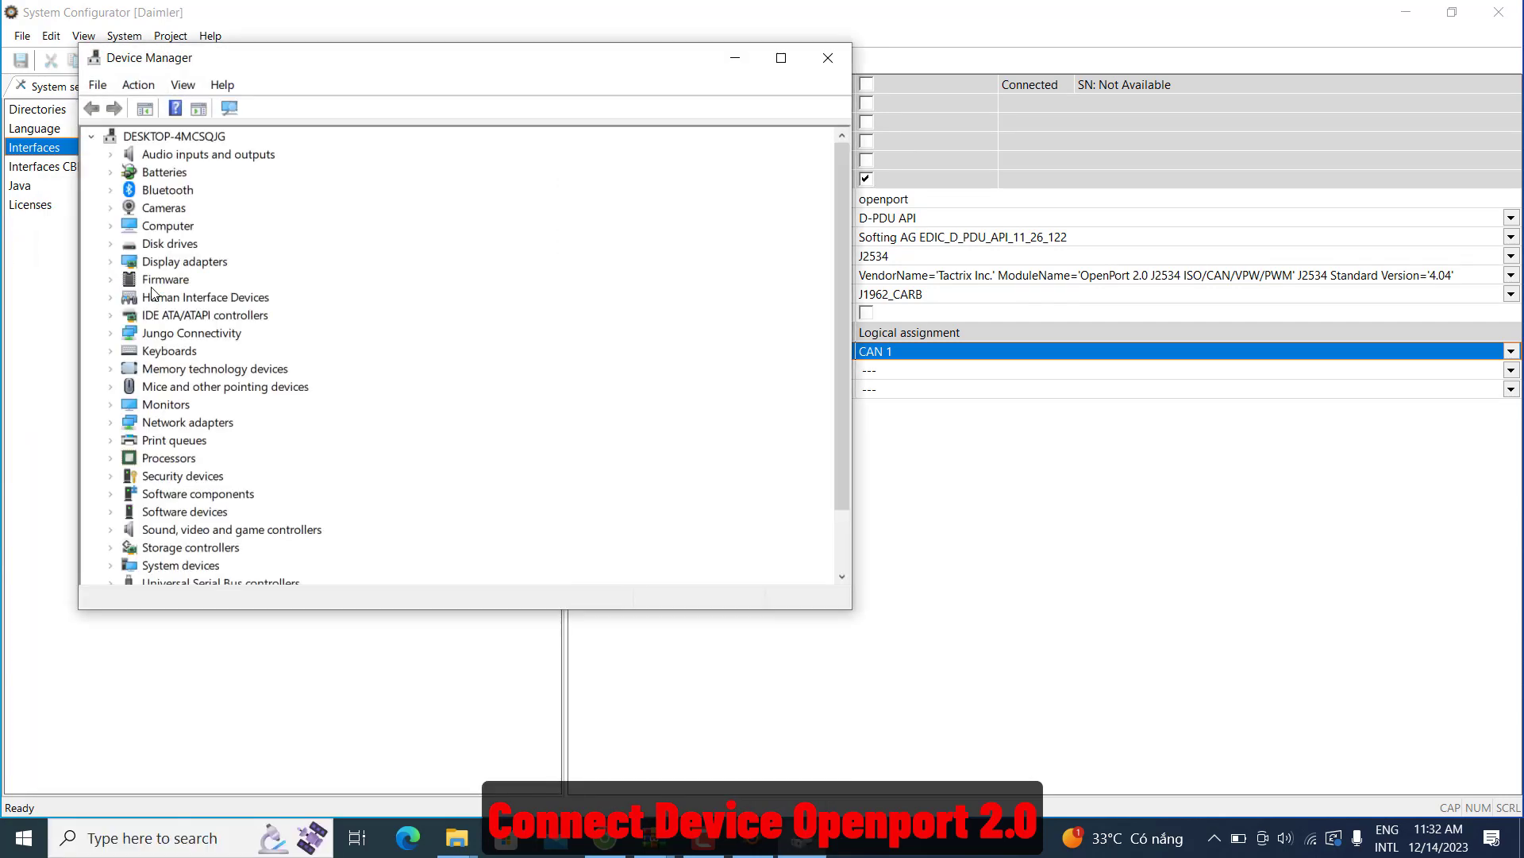
scroll(262, 310, down, 2)
click(108, 566)
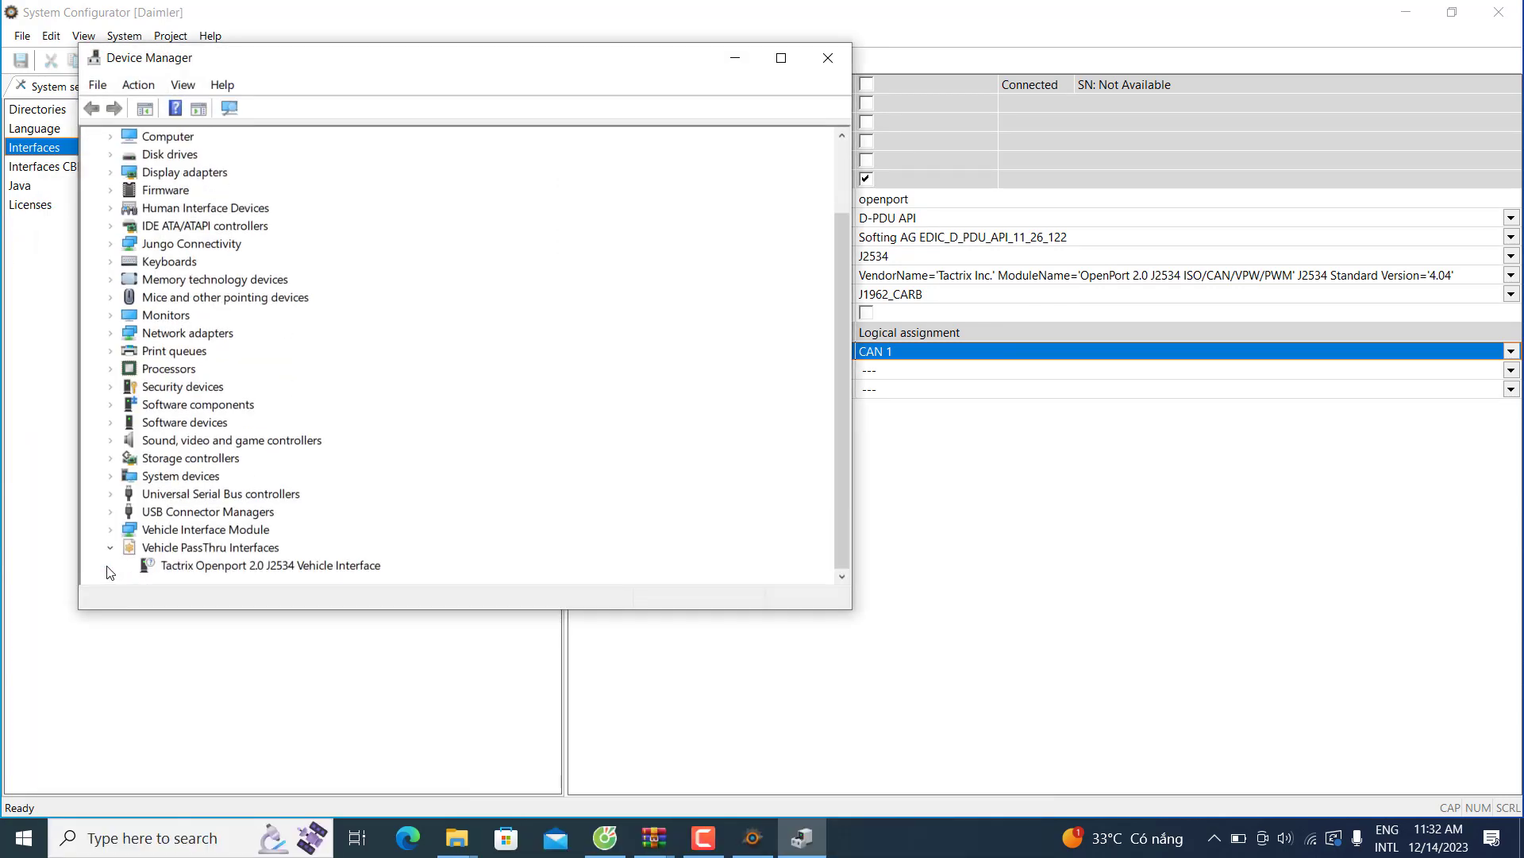
click(227, 564)
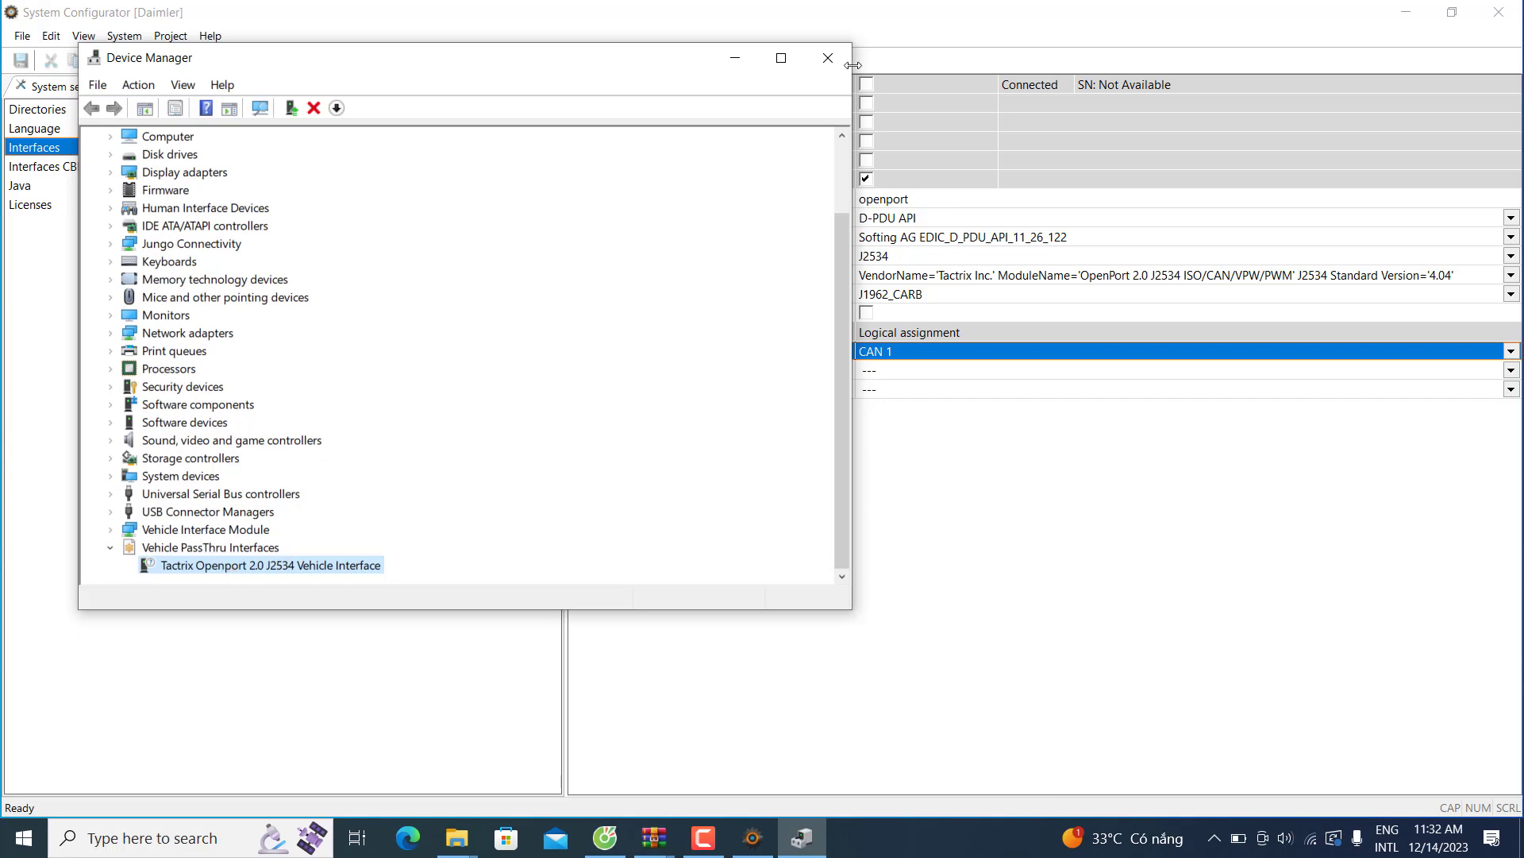
click(735, 58)
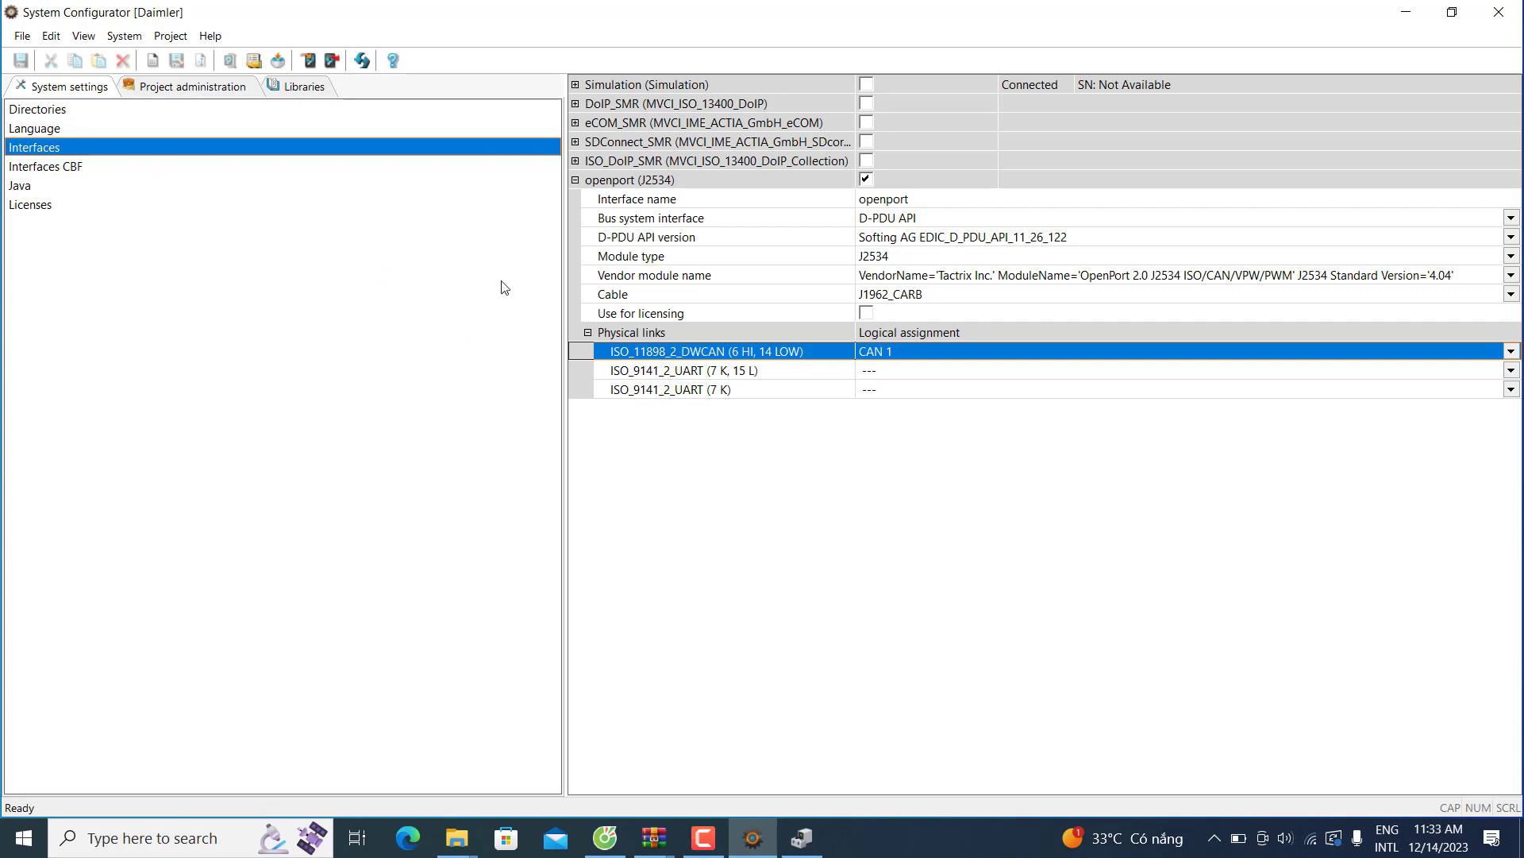
Update the interface status with firewall access allowed on private networks, check the openport connection, and close the configurator.
right_click(475, 255)
click(549, 296)
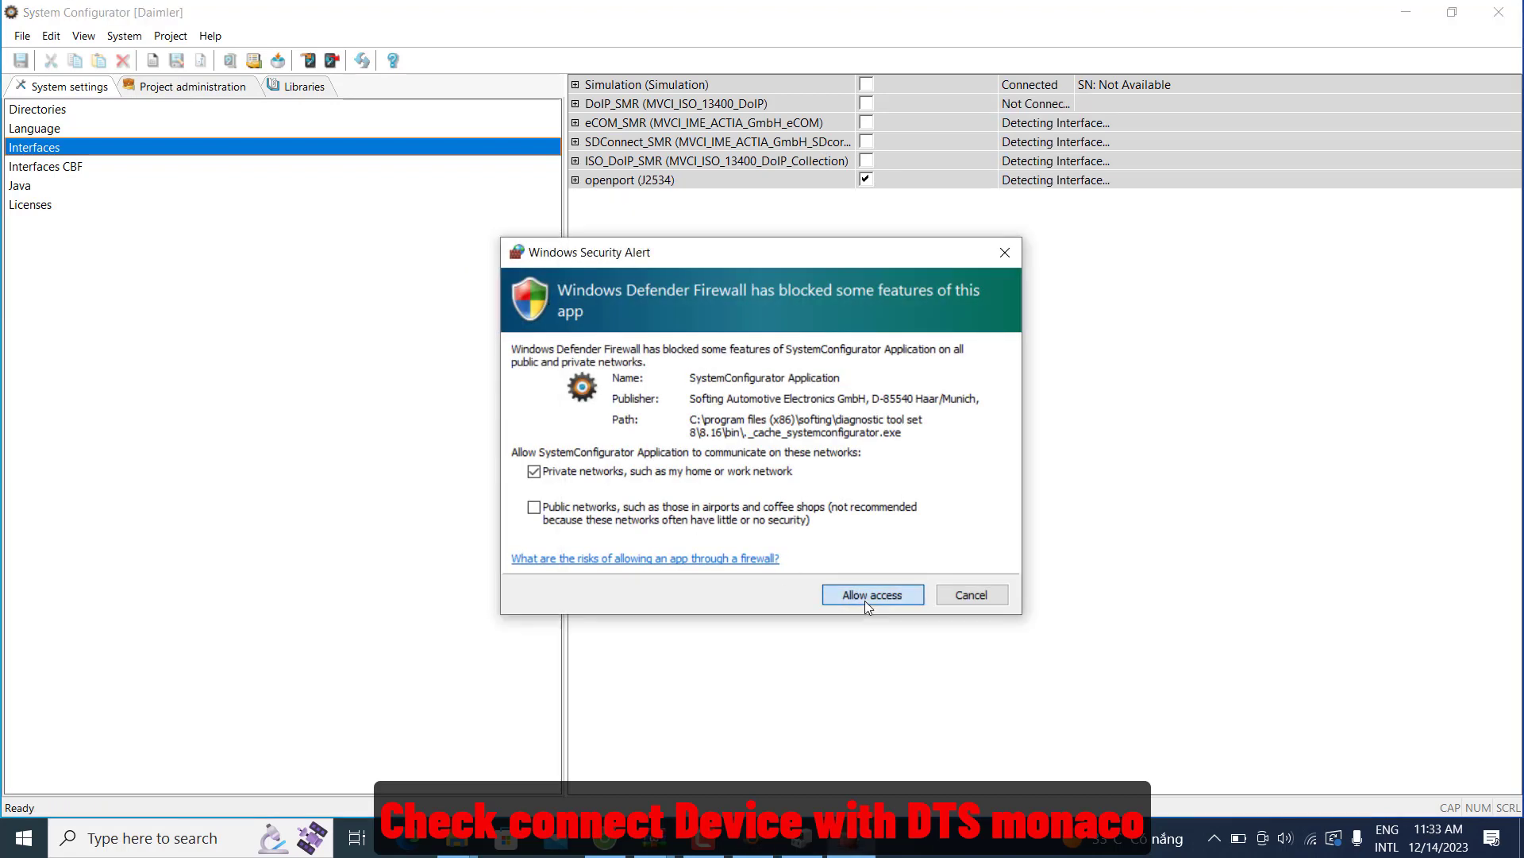
click(868, 596)
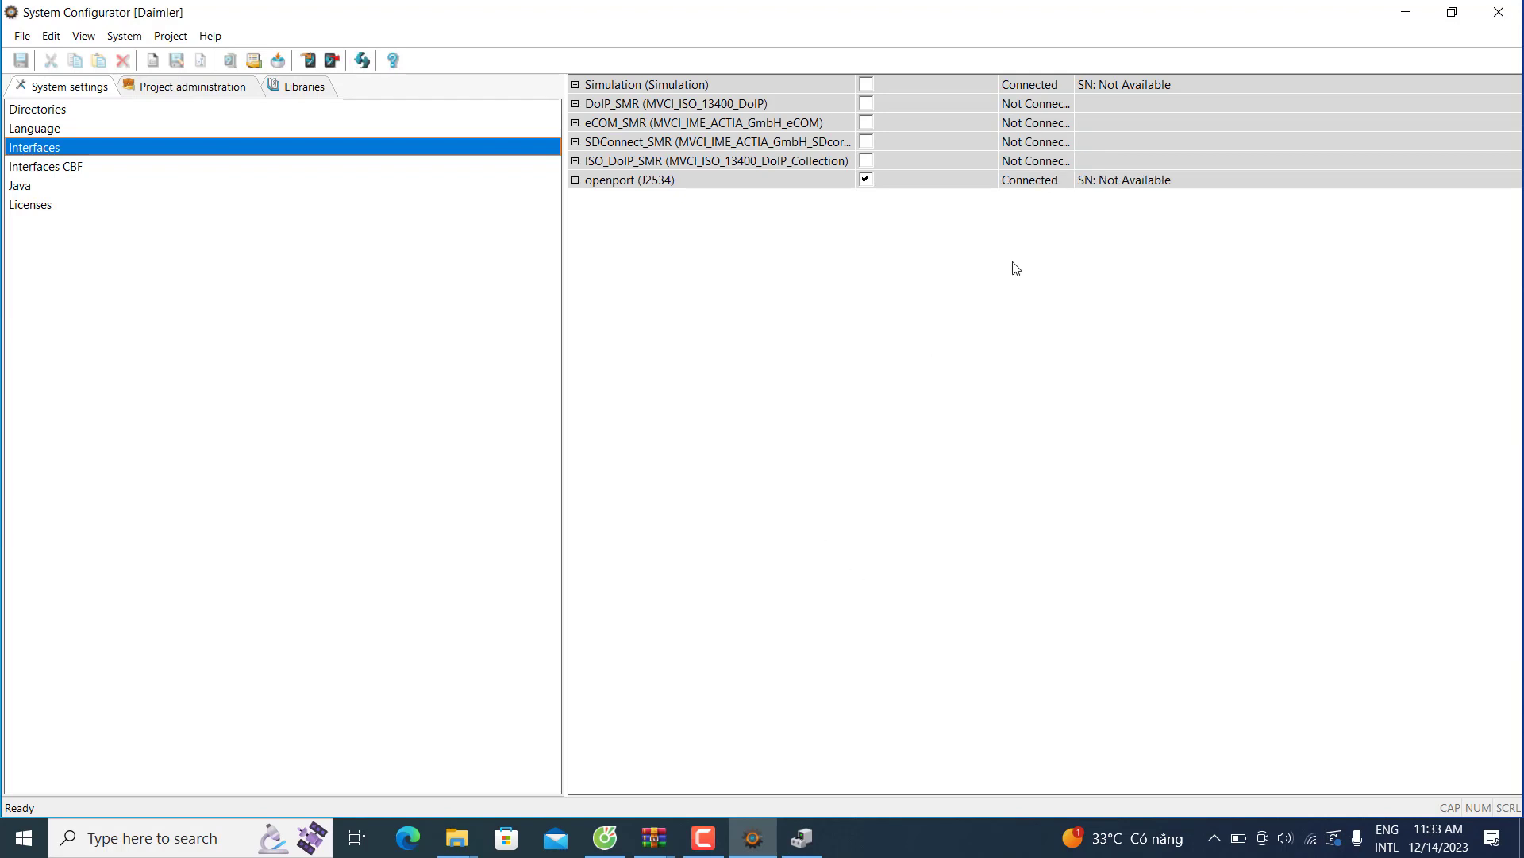
click(1028, 185)
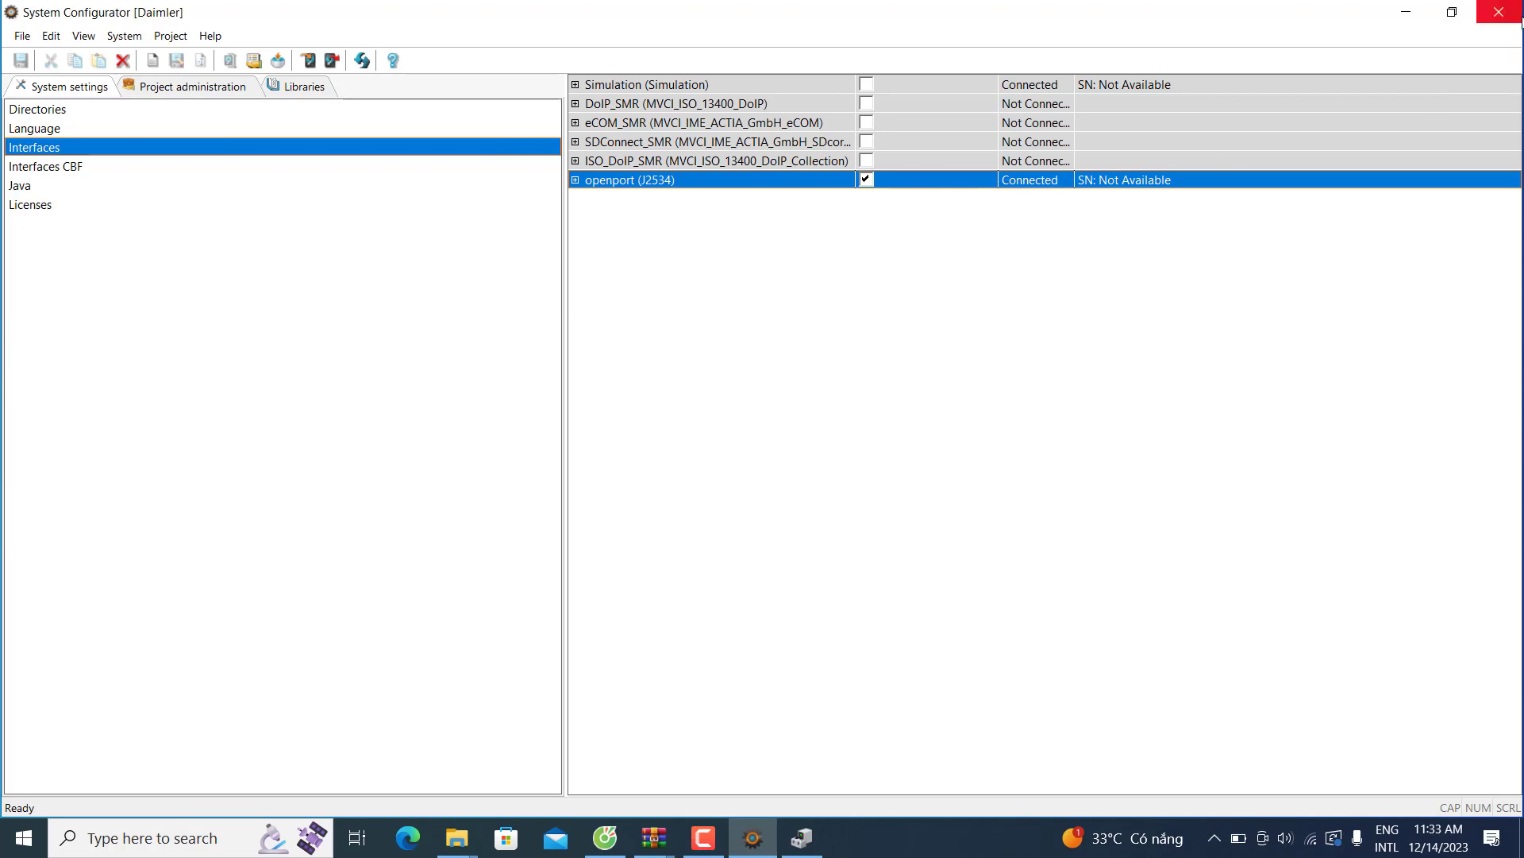
click(1499, 12)
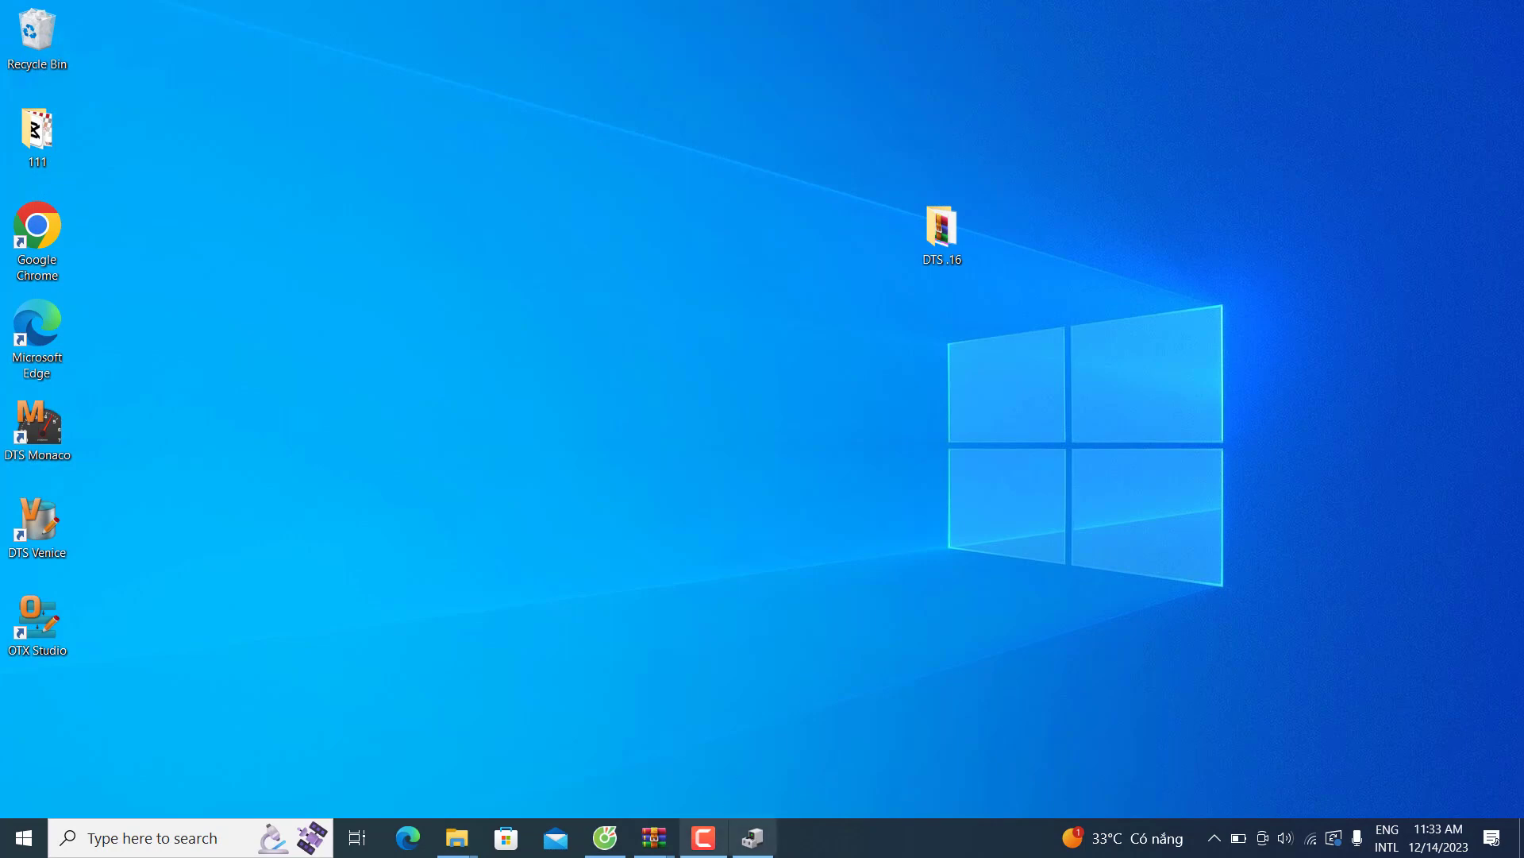